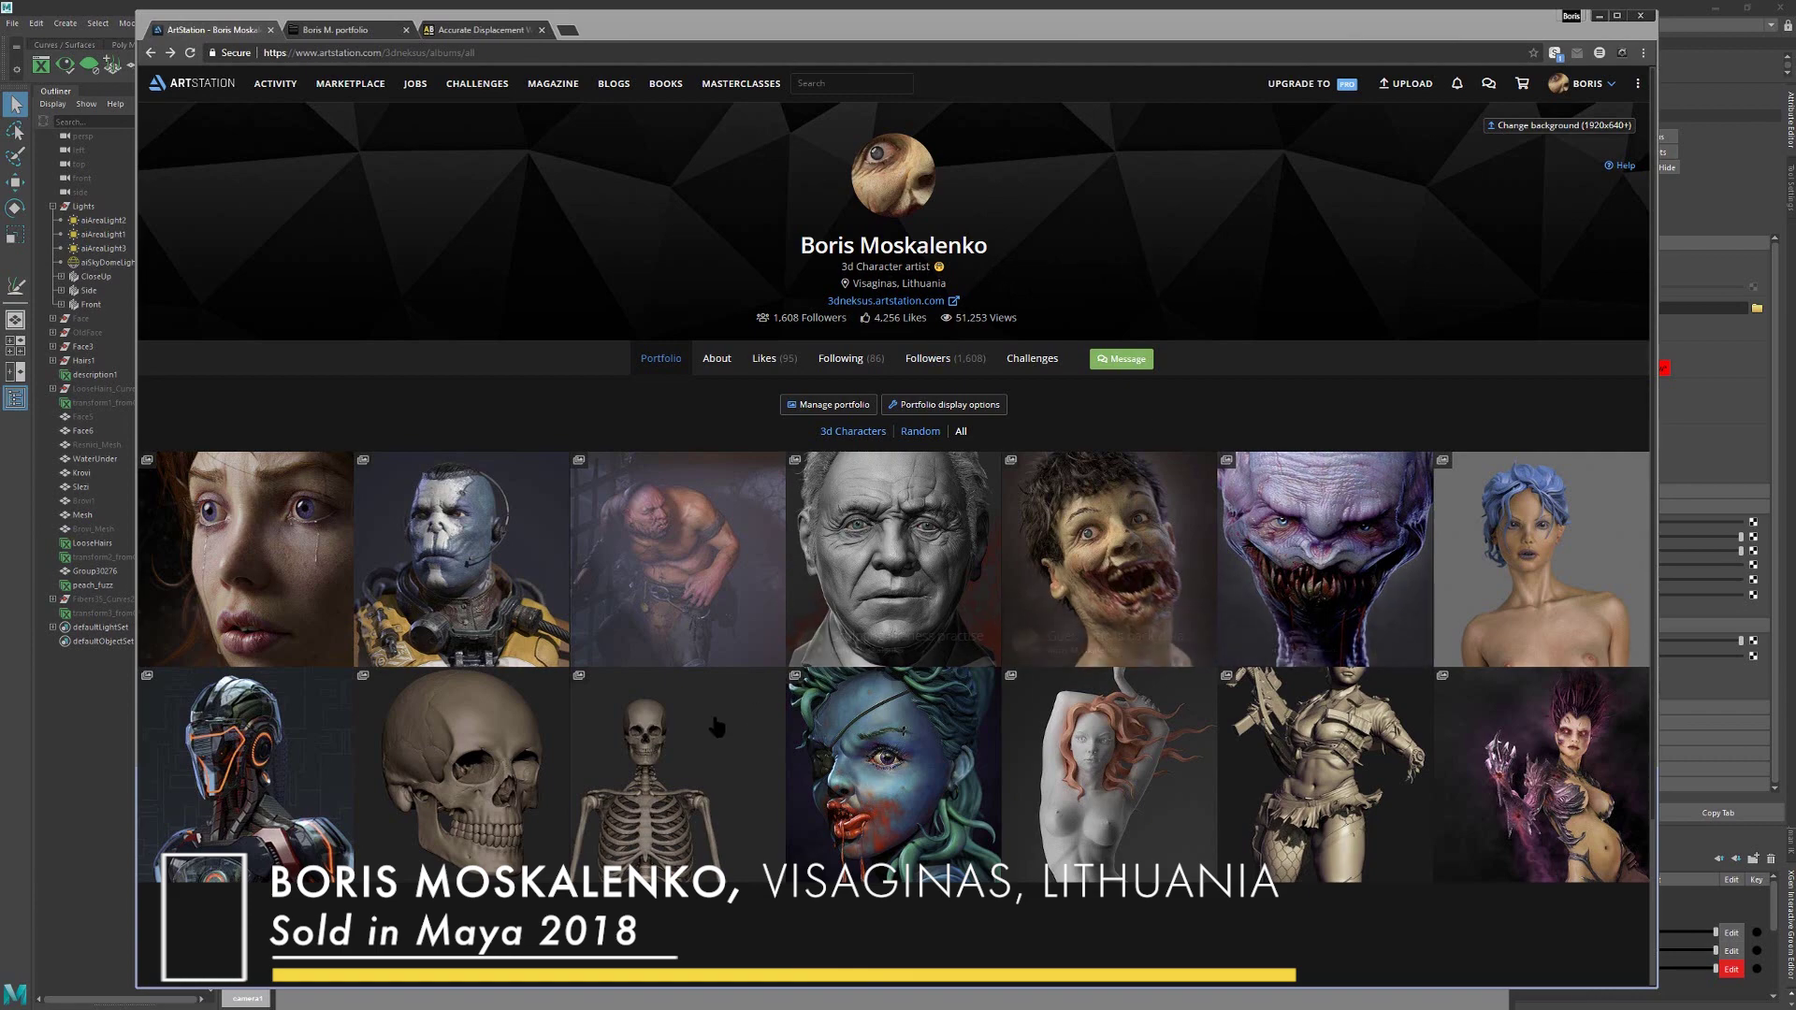
Step: Open the blue-faced armoured character artwork from the portfolio and view it together with the Dungeon Keeper artwork that follows
left_click(491, 557)
scroll(894, 542, "down", 9)
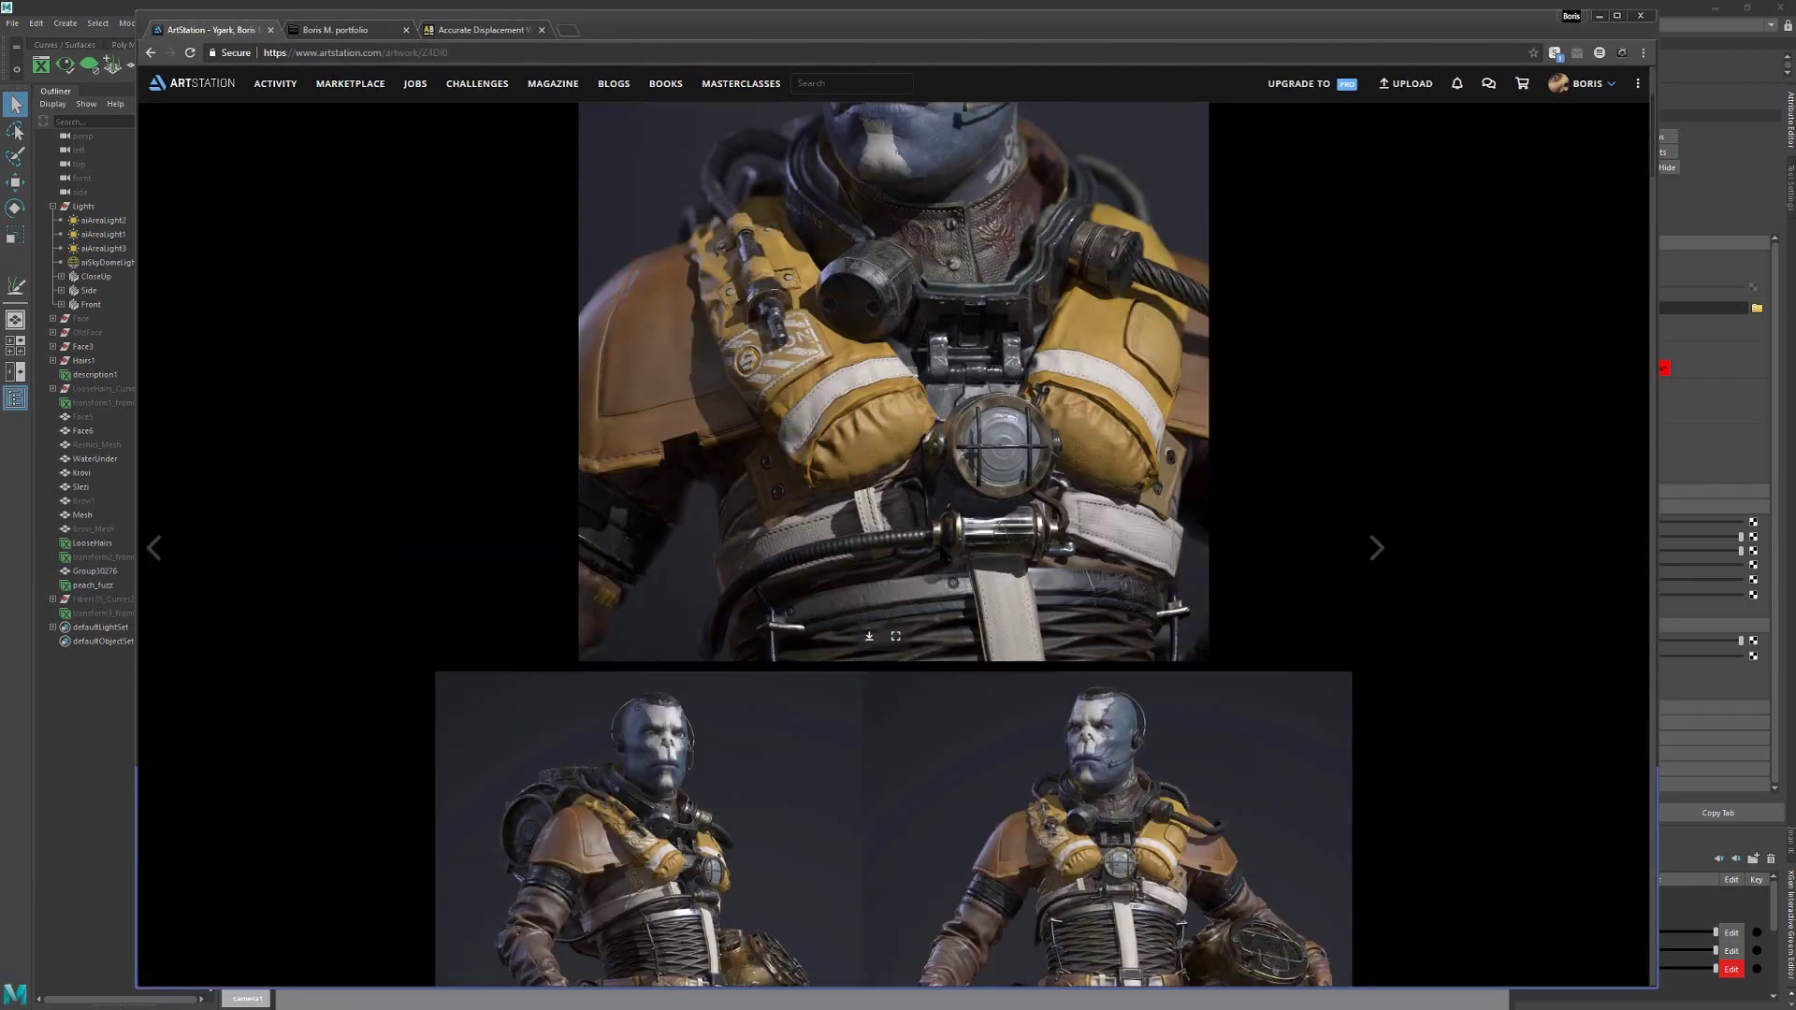
left_click(1376, 547)
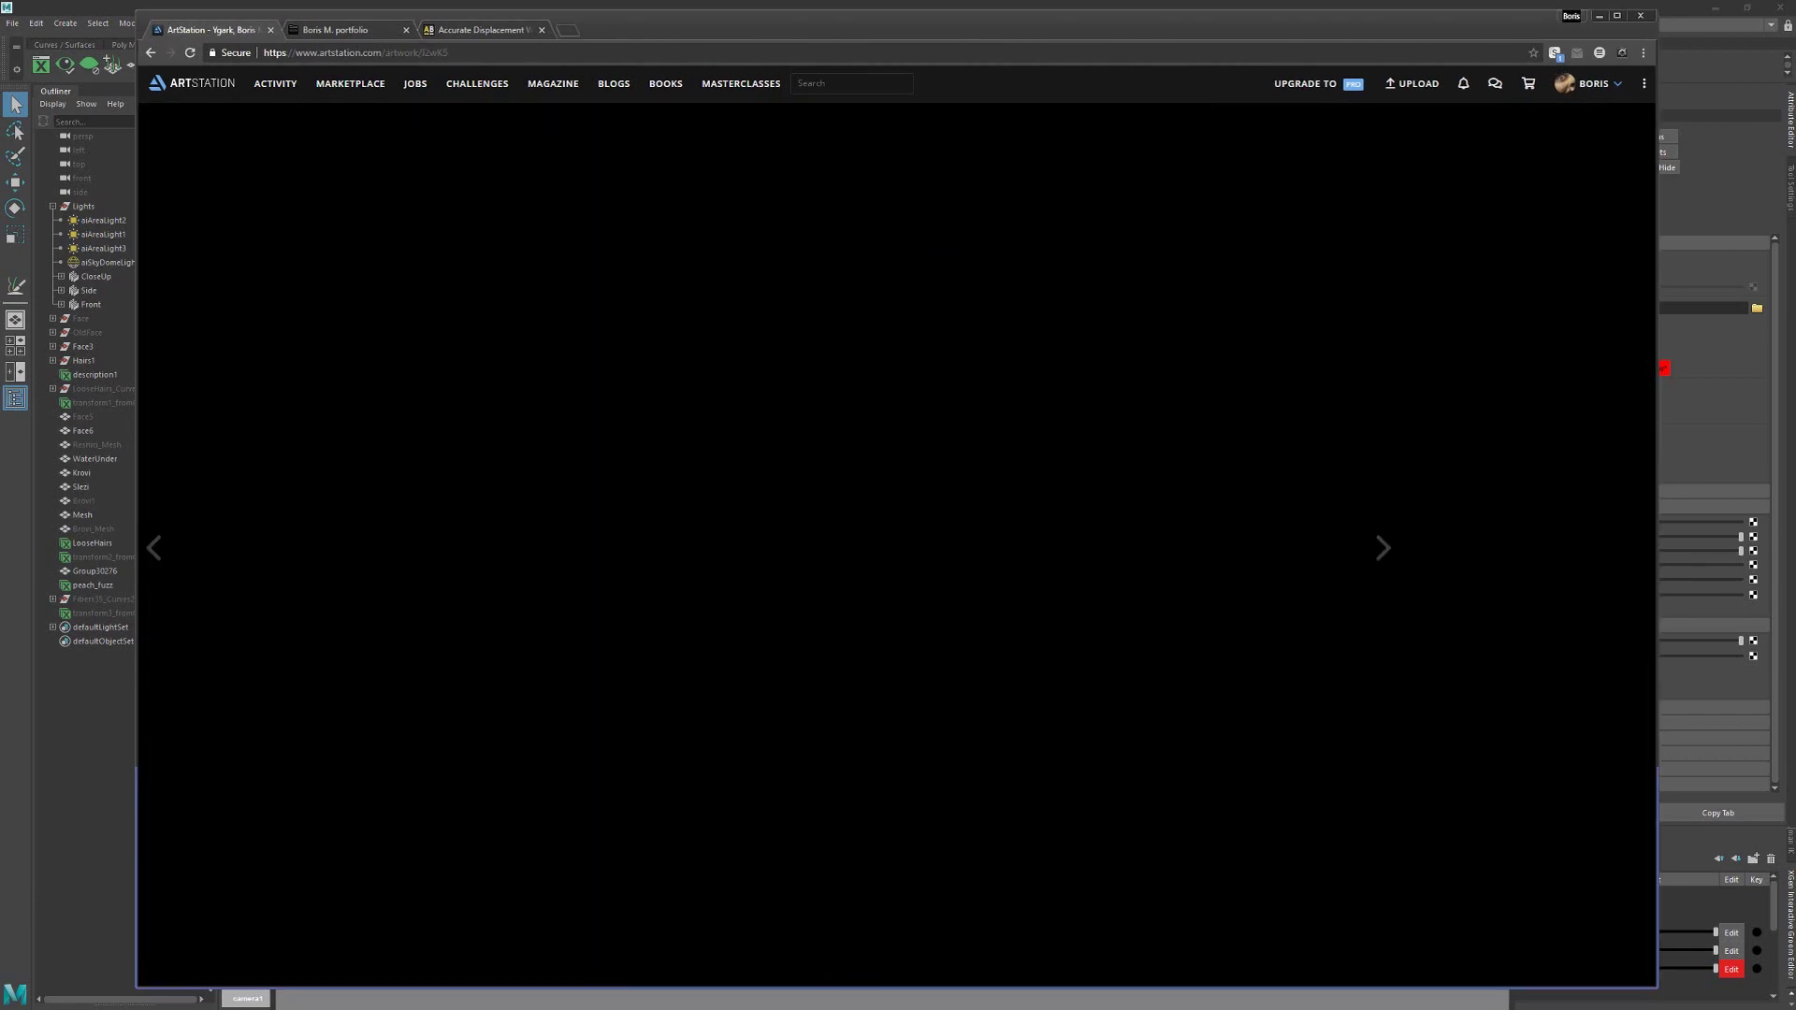
scroll(702, 556, "down", 3)
scroll(841, 561, "down", 4)
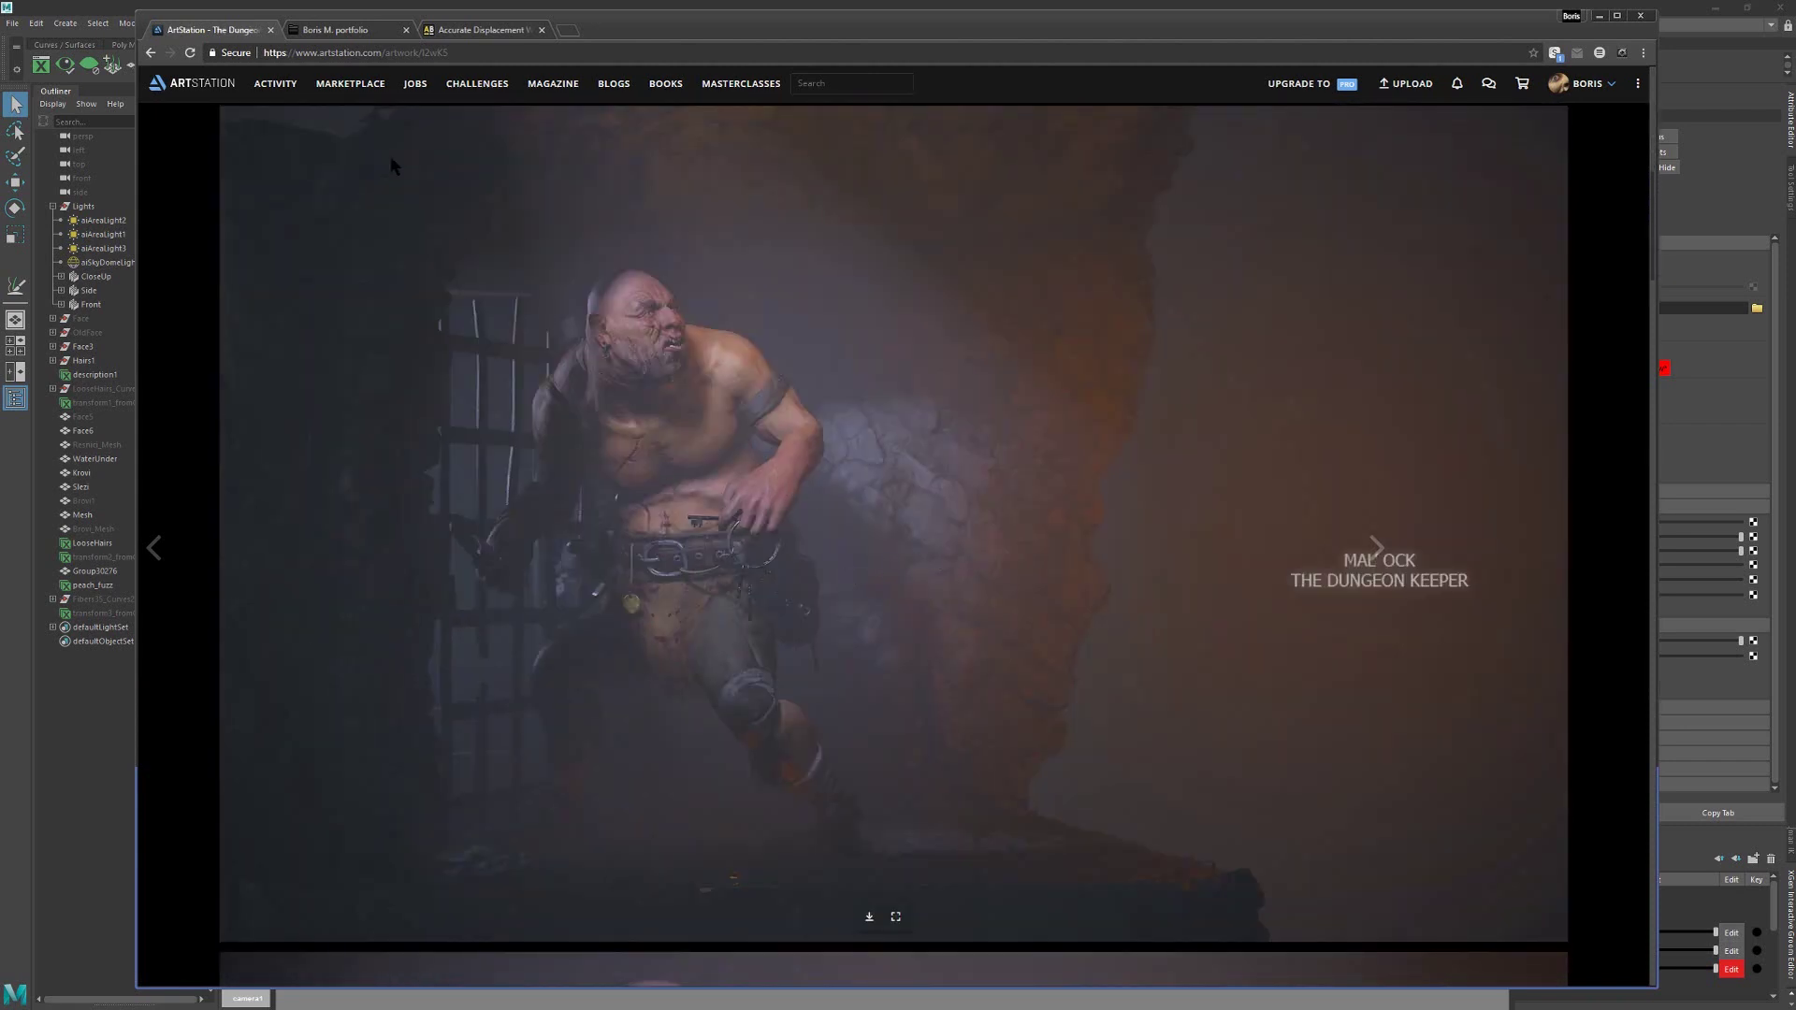
Step: Look through the gallery of 3D works on the artist's personal portfolio website
left_click(313, 31)
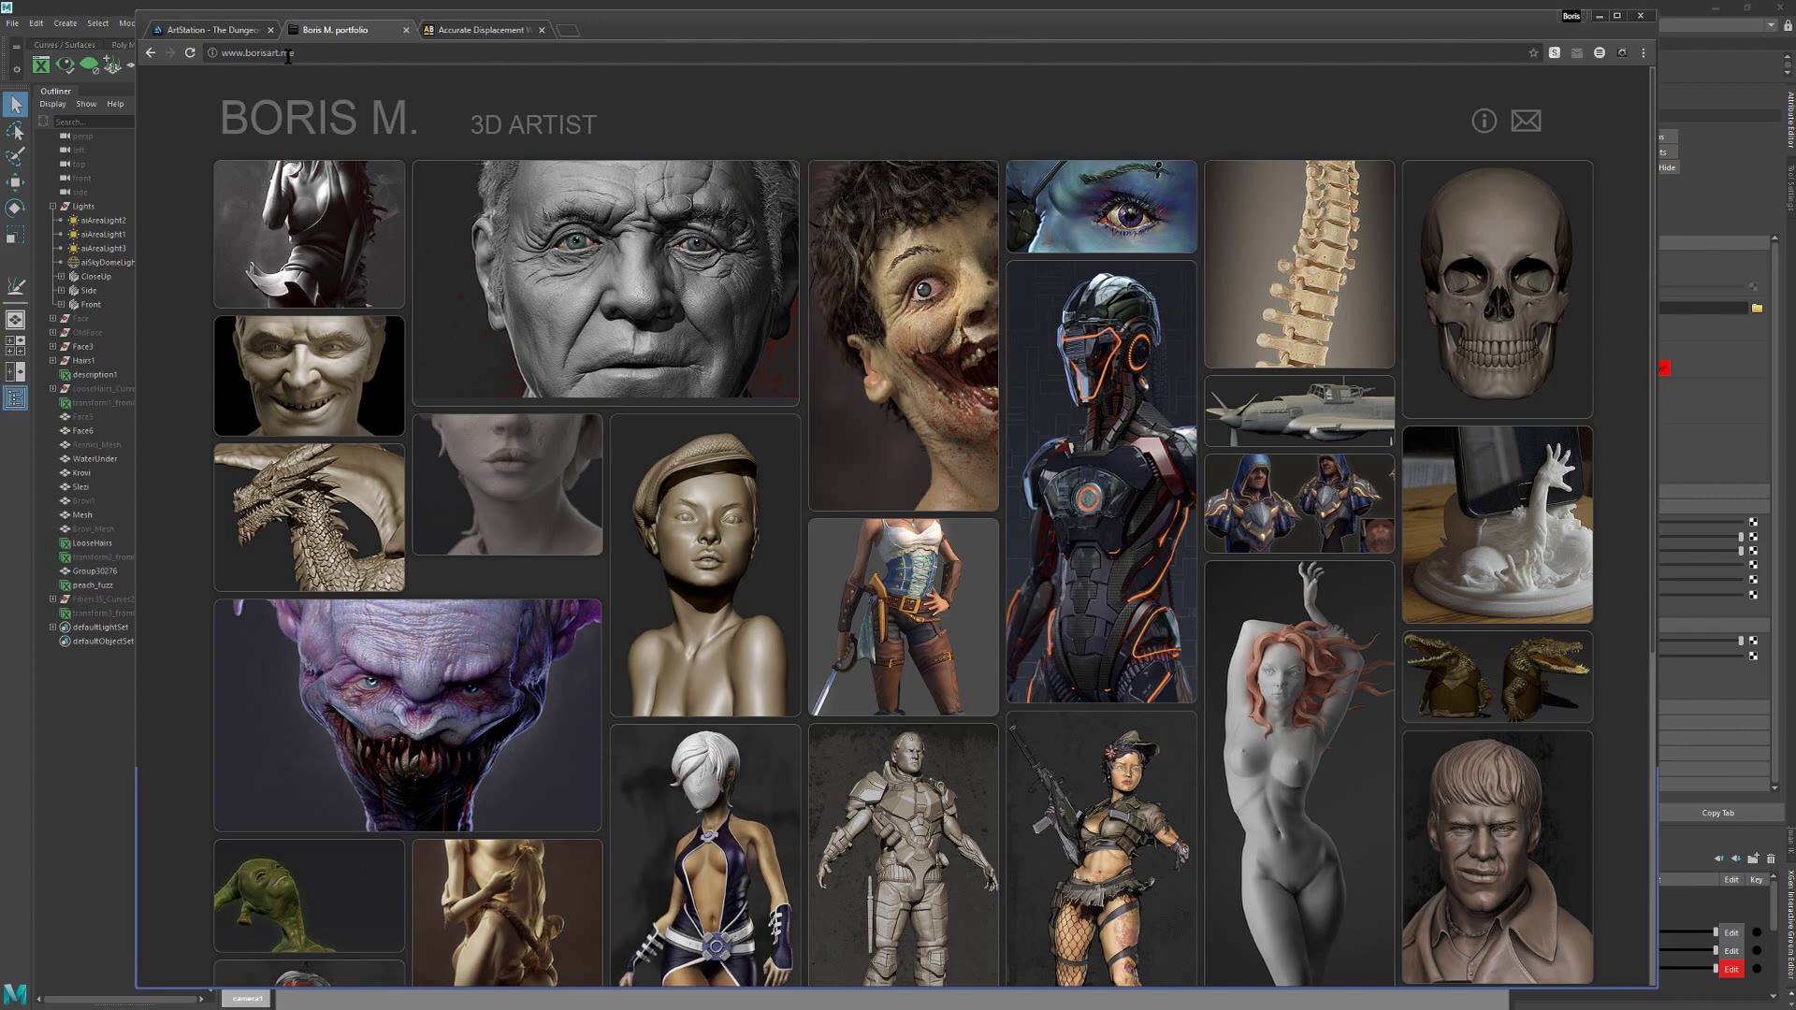
scroll(270, 199, "down", 5)
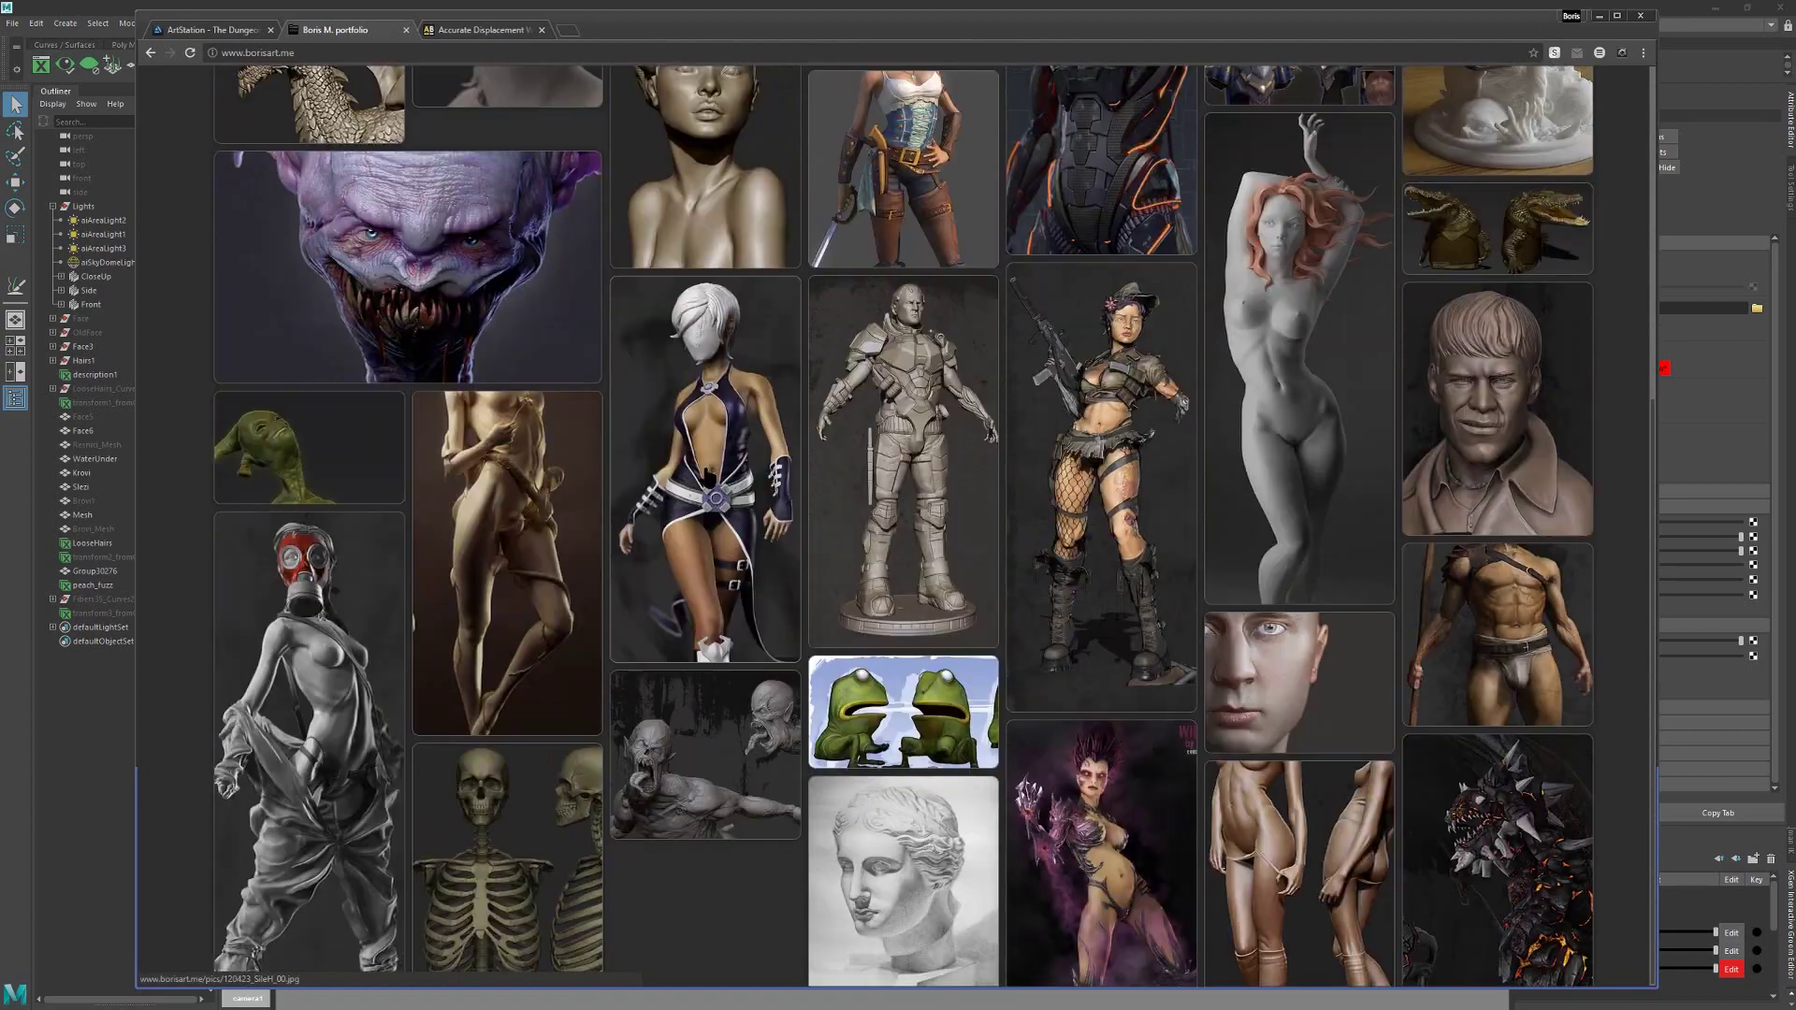
scroll(271, 198, "up", 5)
Step: Go back from the Dungeon Keeper artwork to the ArtStation portfolio overview
left_click(211, 31)
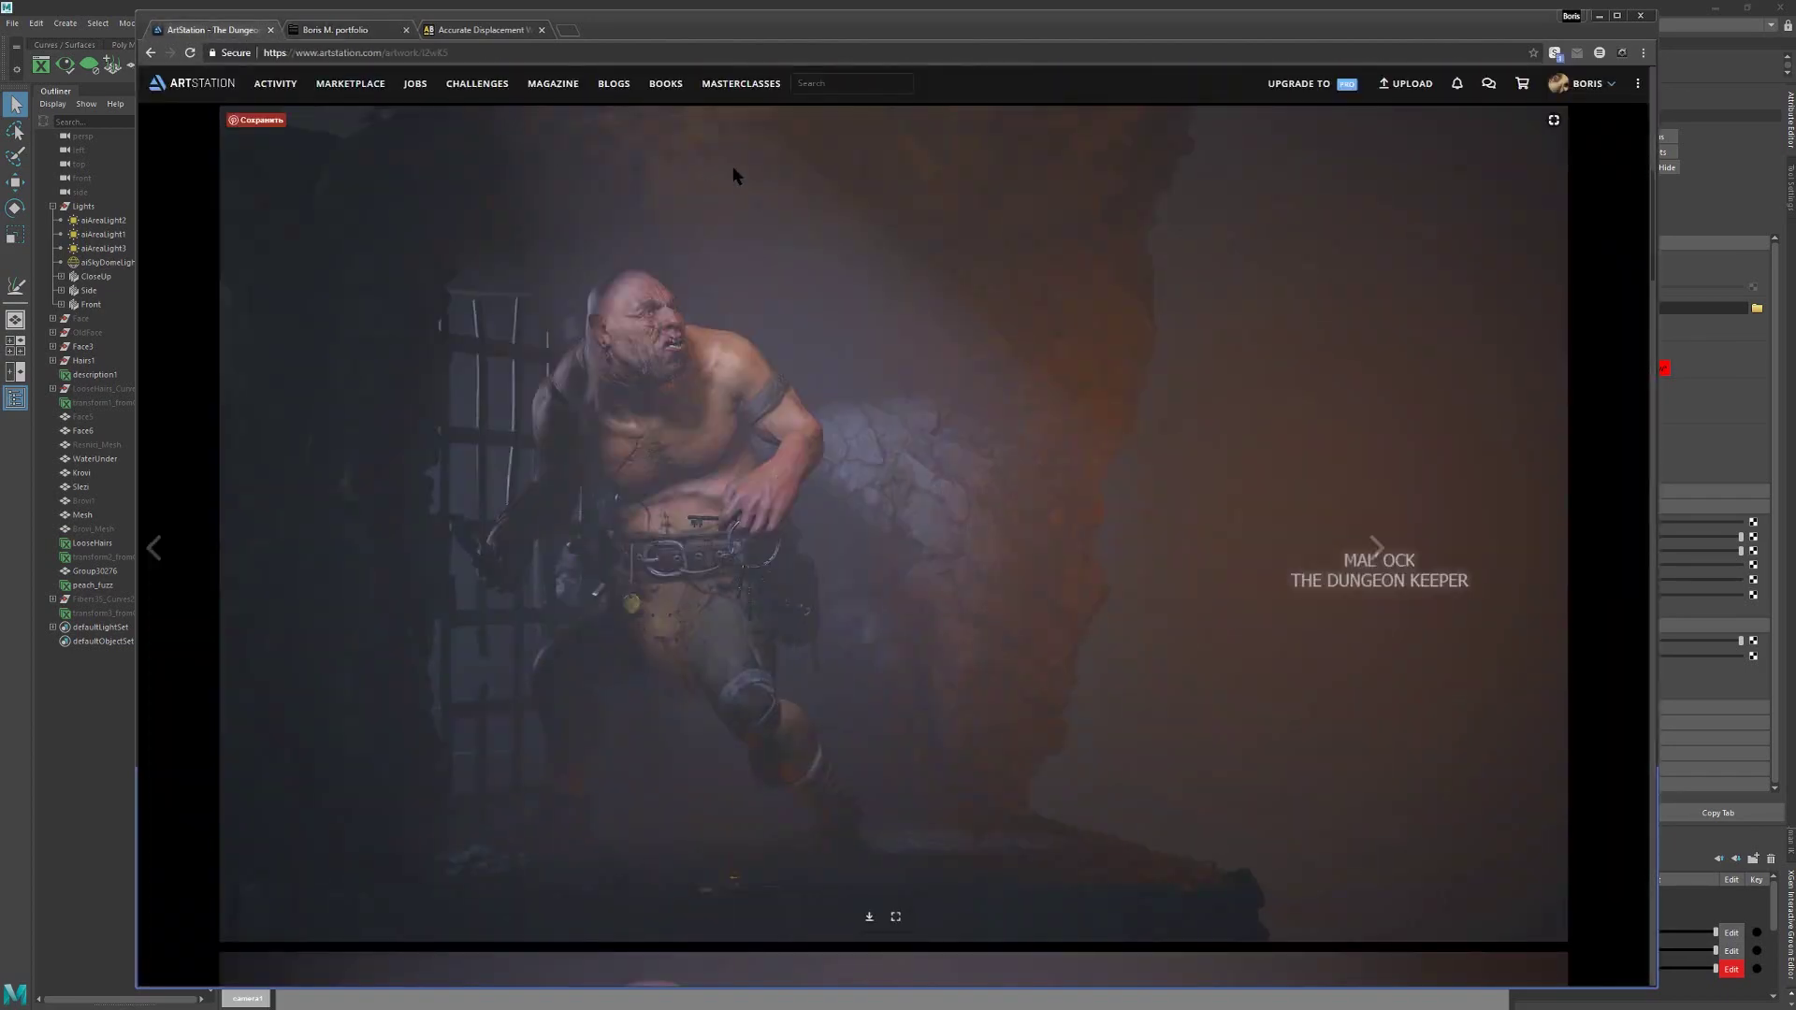
key("alt+Left")
key("alt+Left")
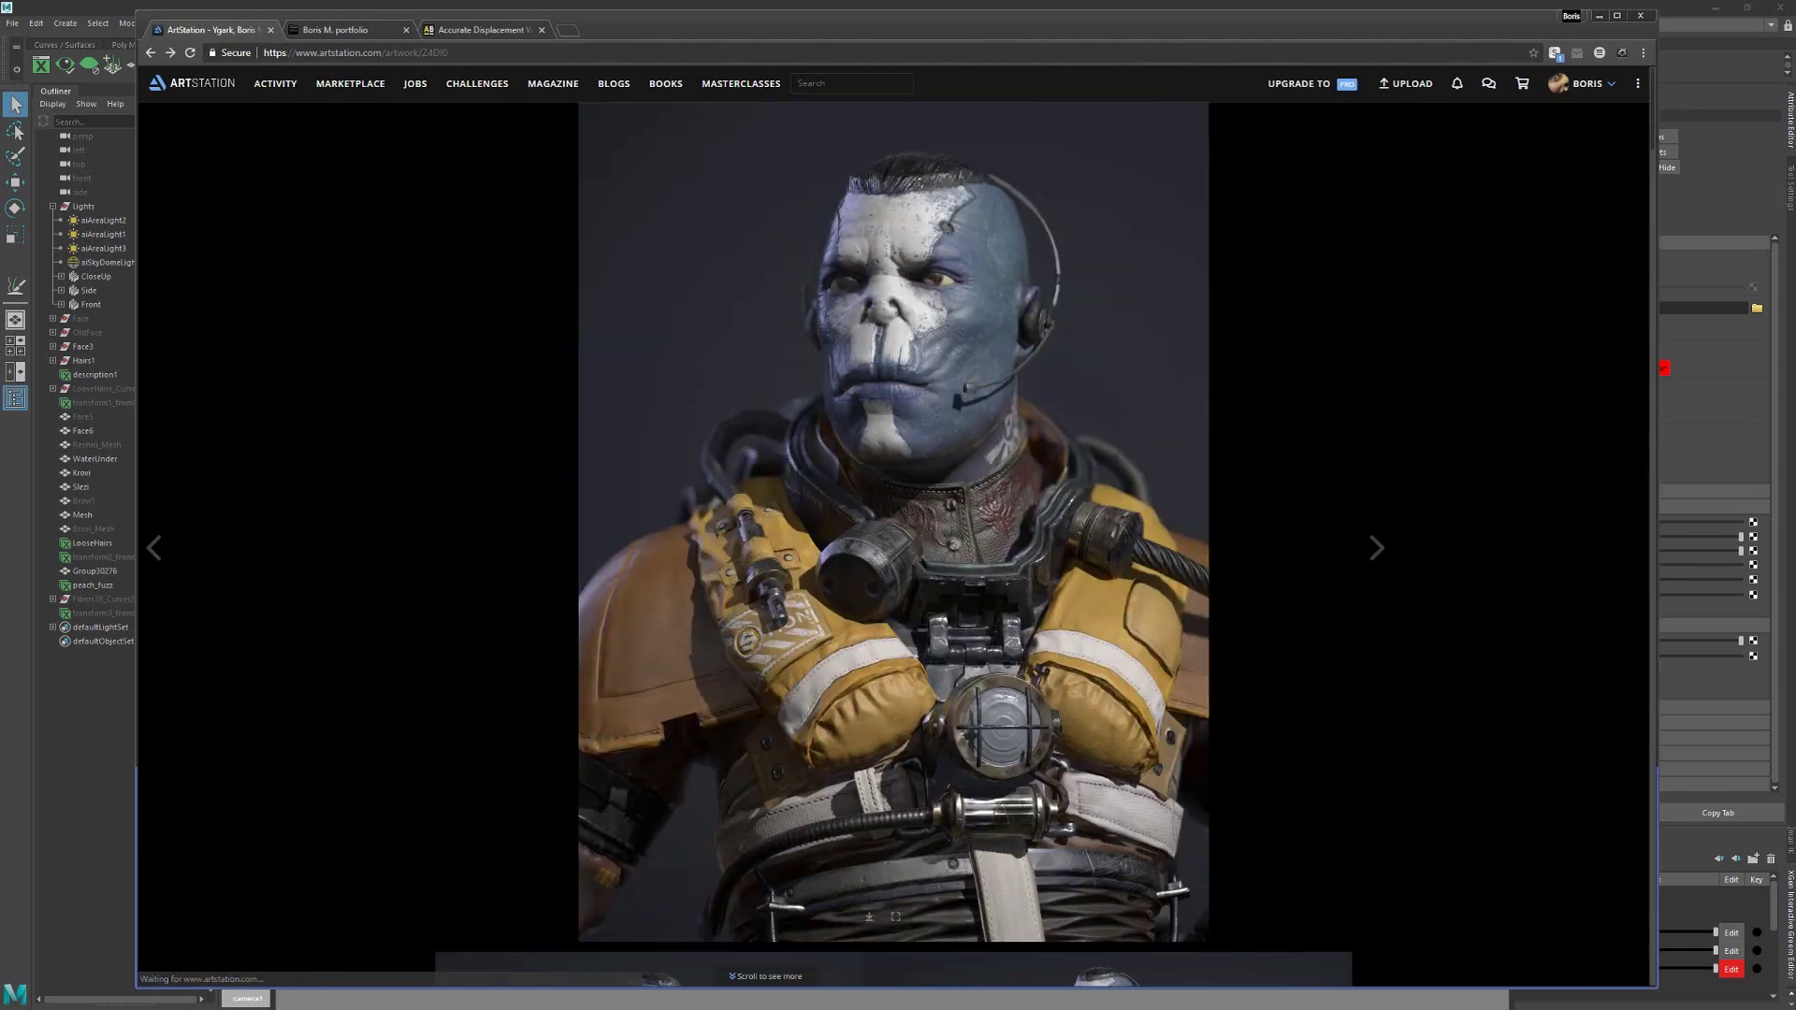
key("Escape")
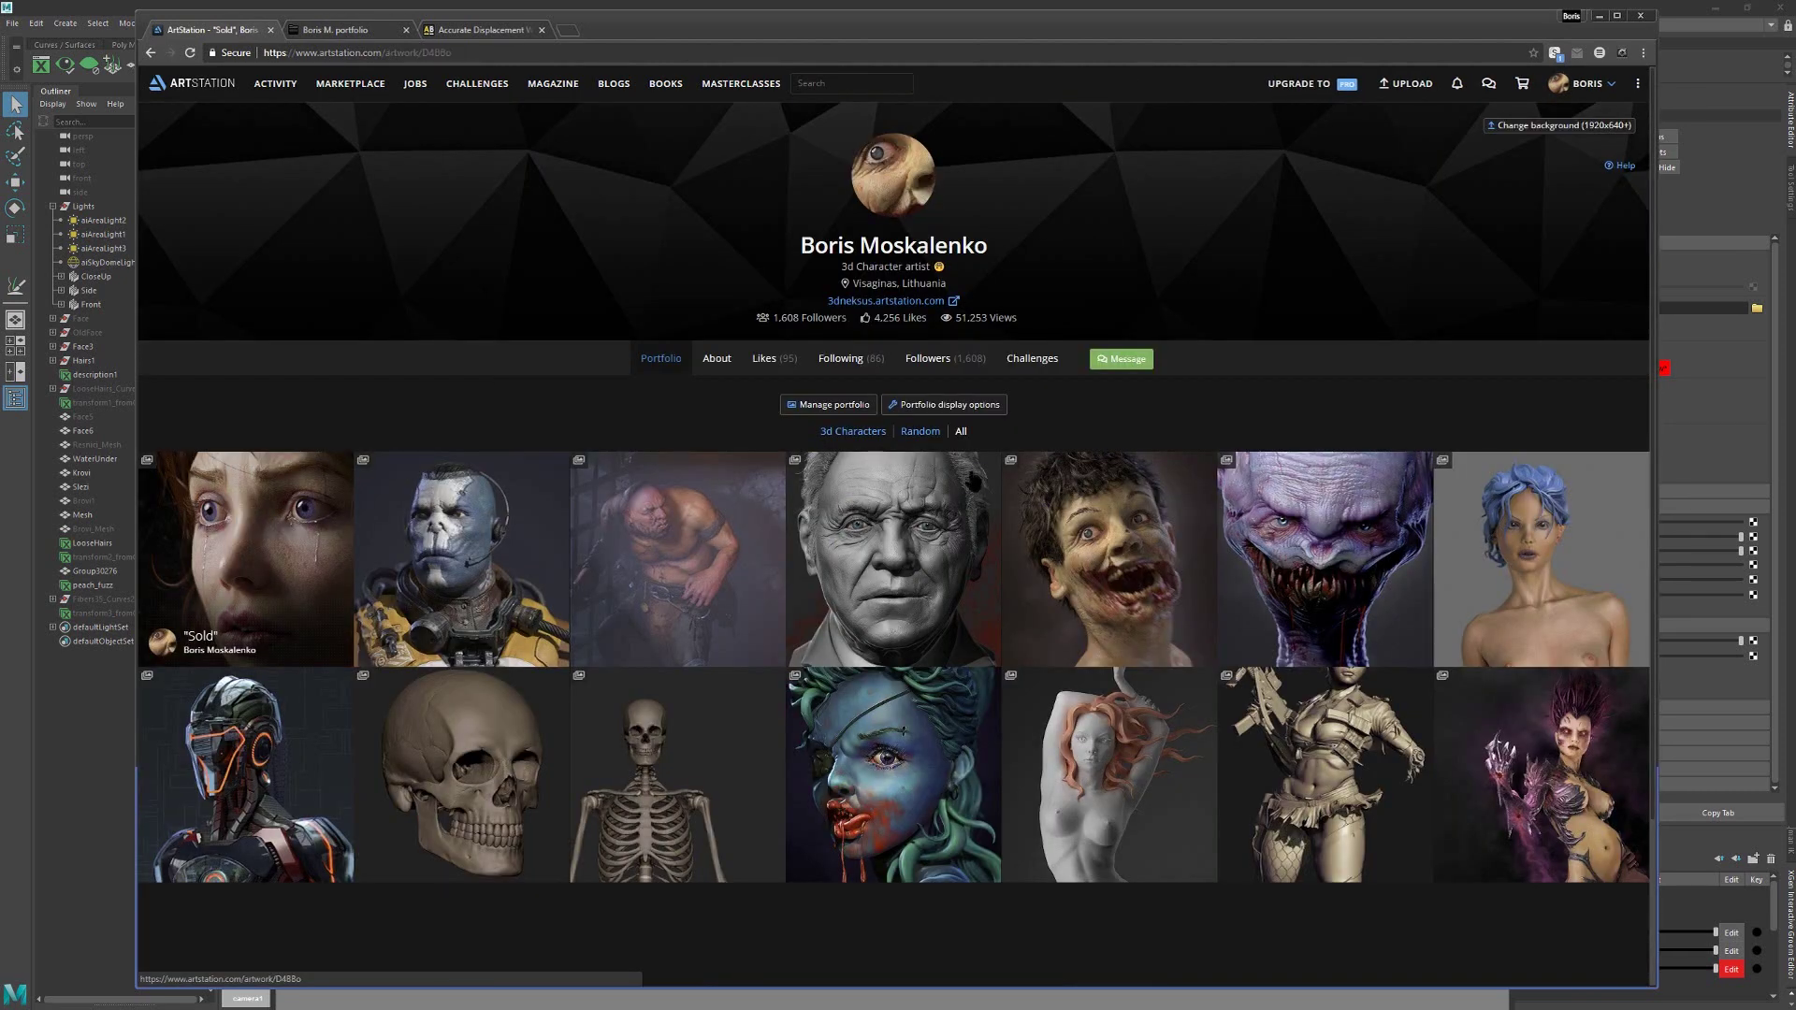
Step: Open the "Sold" artwork and view its front, three-quarter and close-up portrait renders
left_click(305, 506)
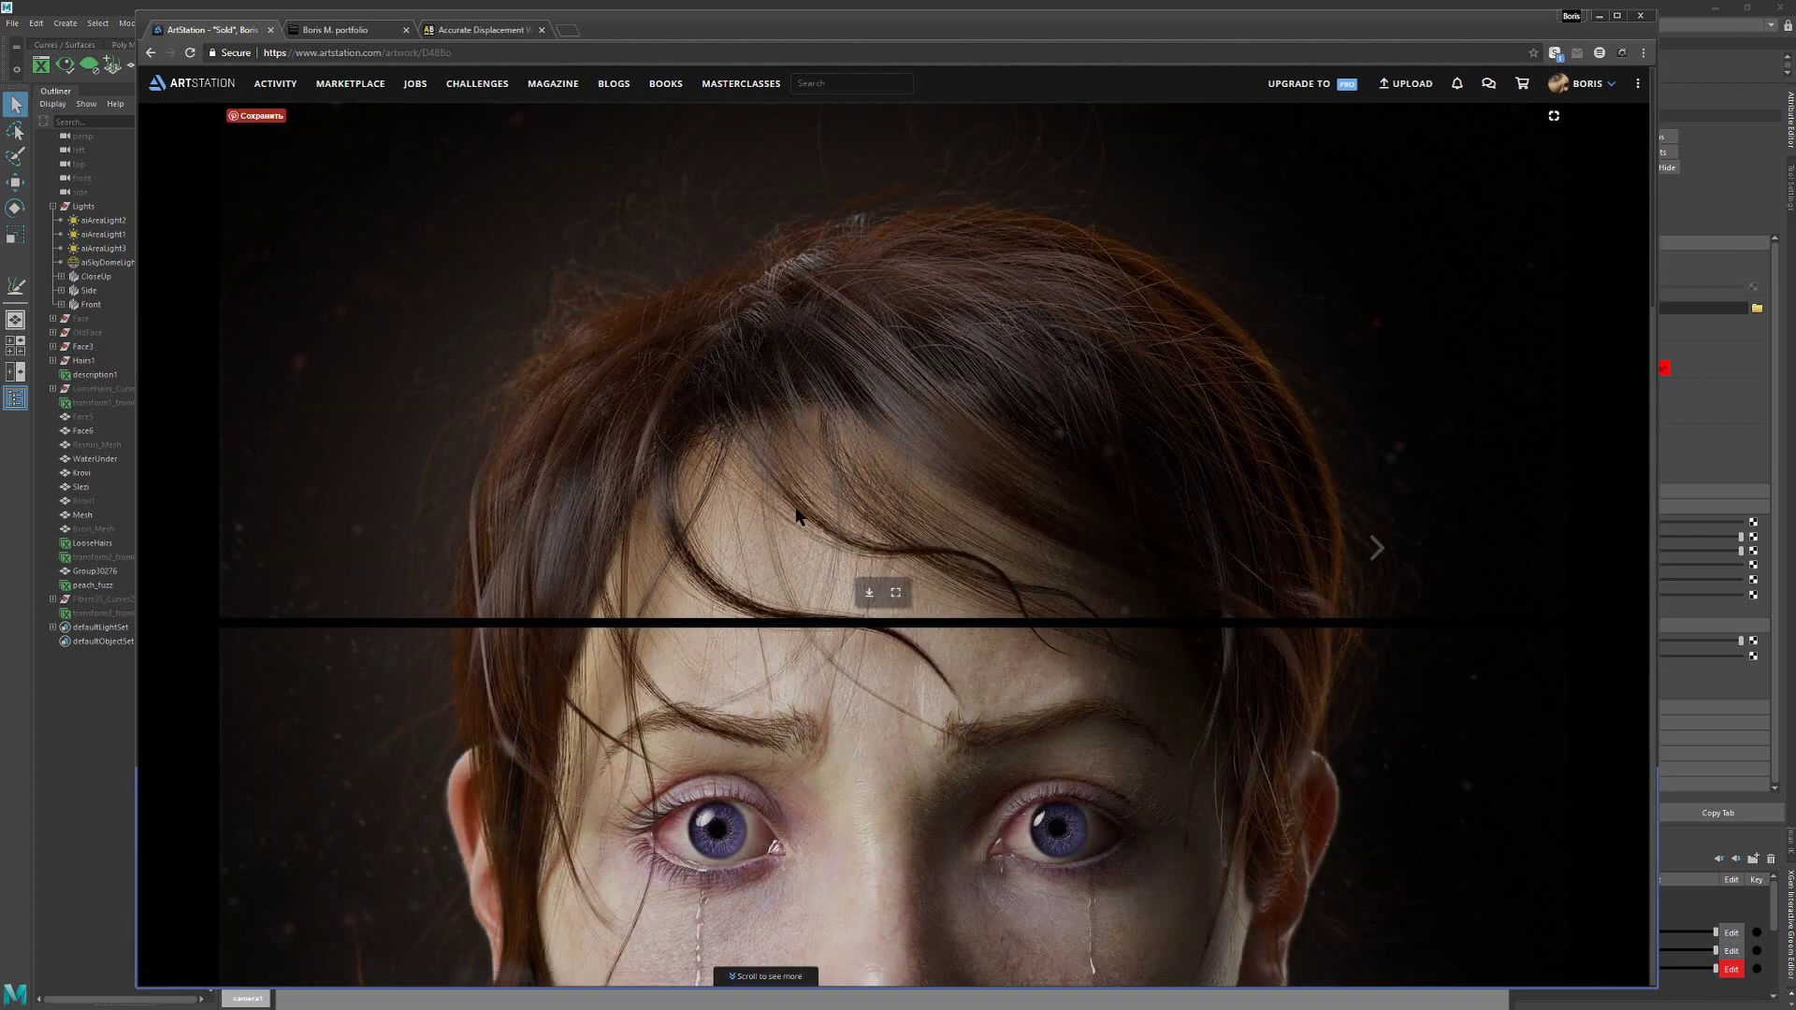
scroll(997, 575, "down", 10)
scroll(989, 606, "down", 4)
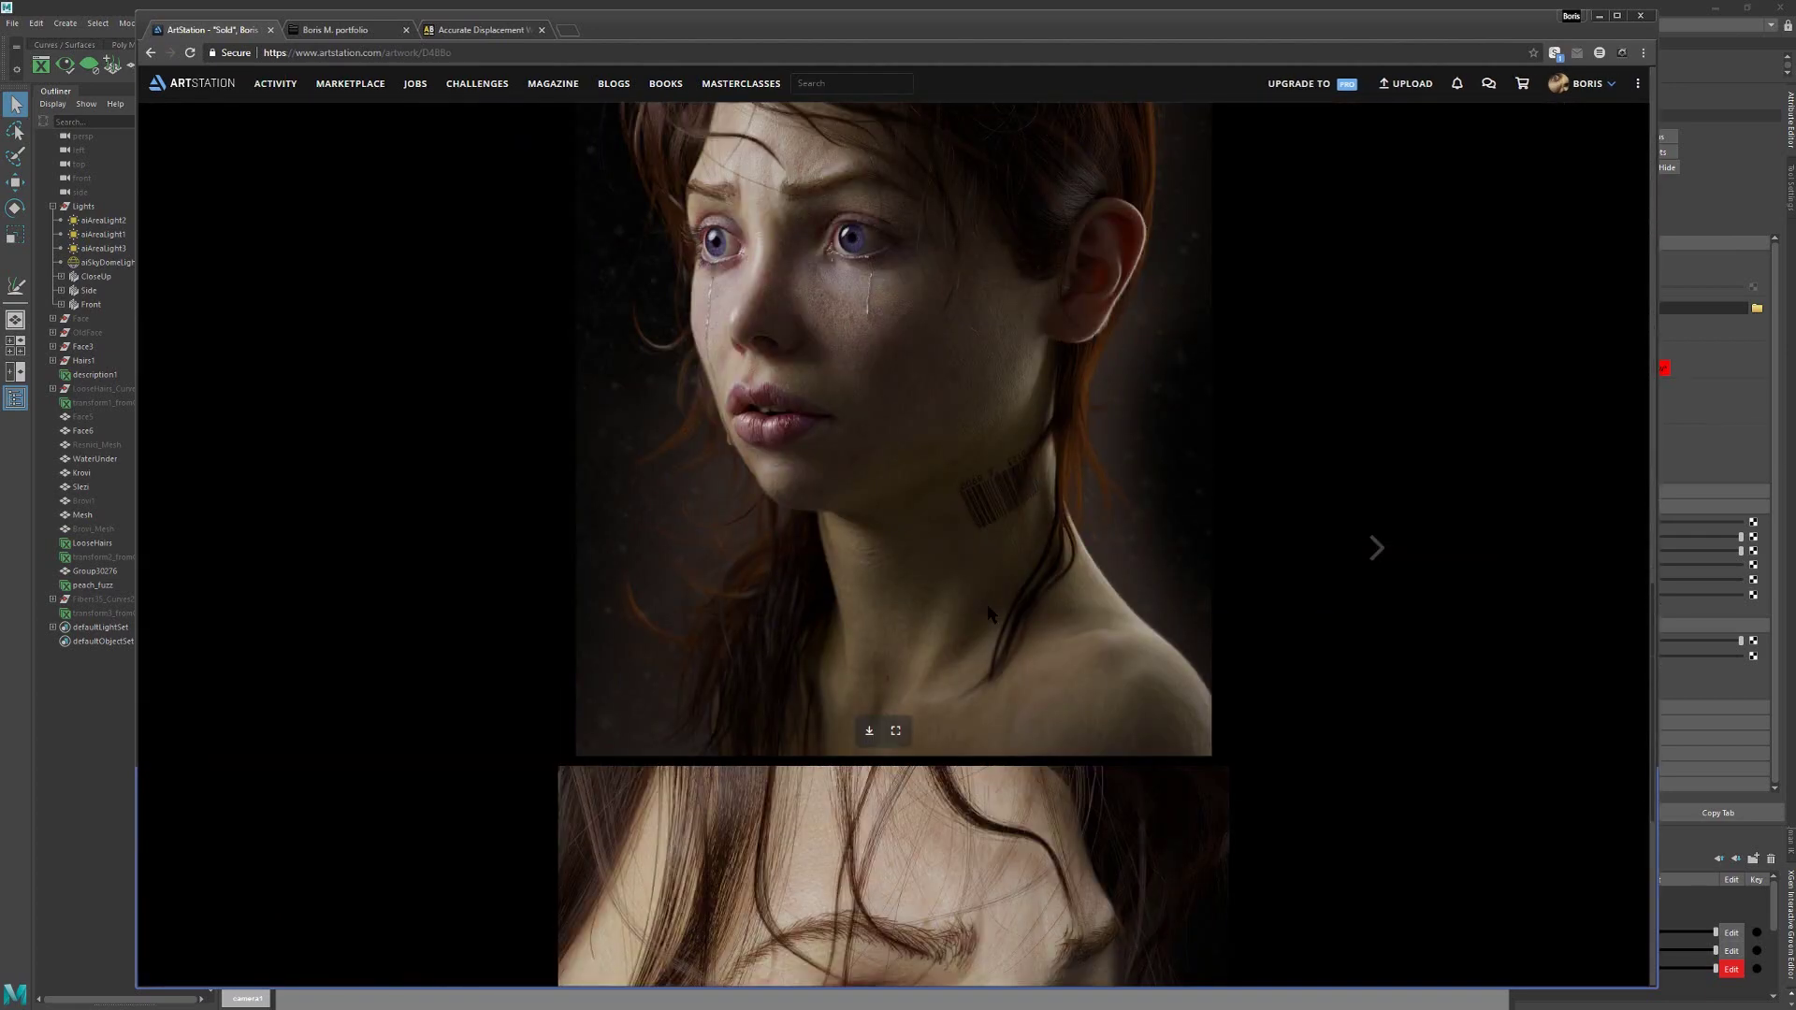
scroll(989, 613, "down", 7)
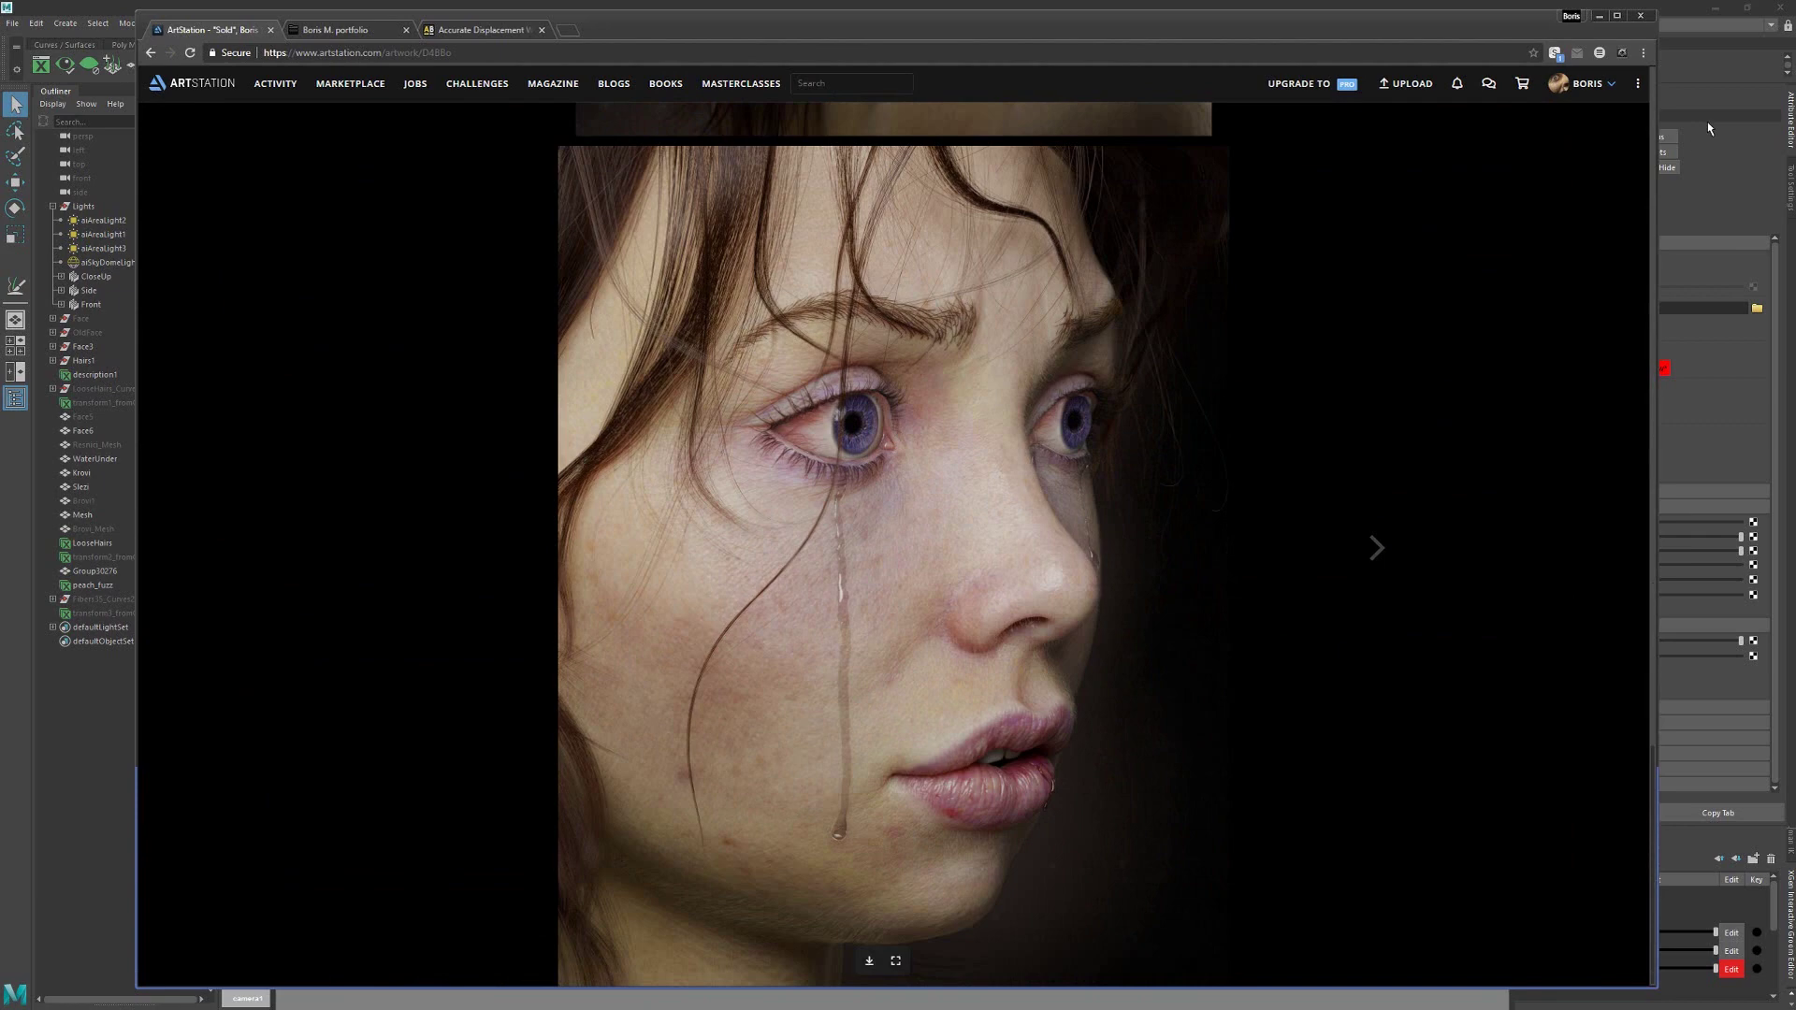
Step: Switch to XnView, maximize the Sculpt.jpg window and examine the front view of the sculpted face up close
left_click(1598, 17)
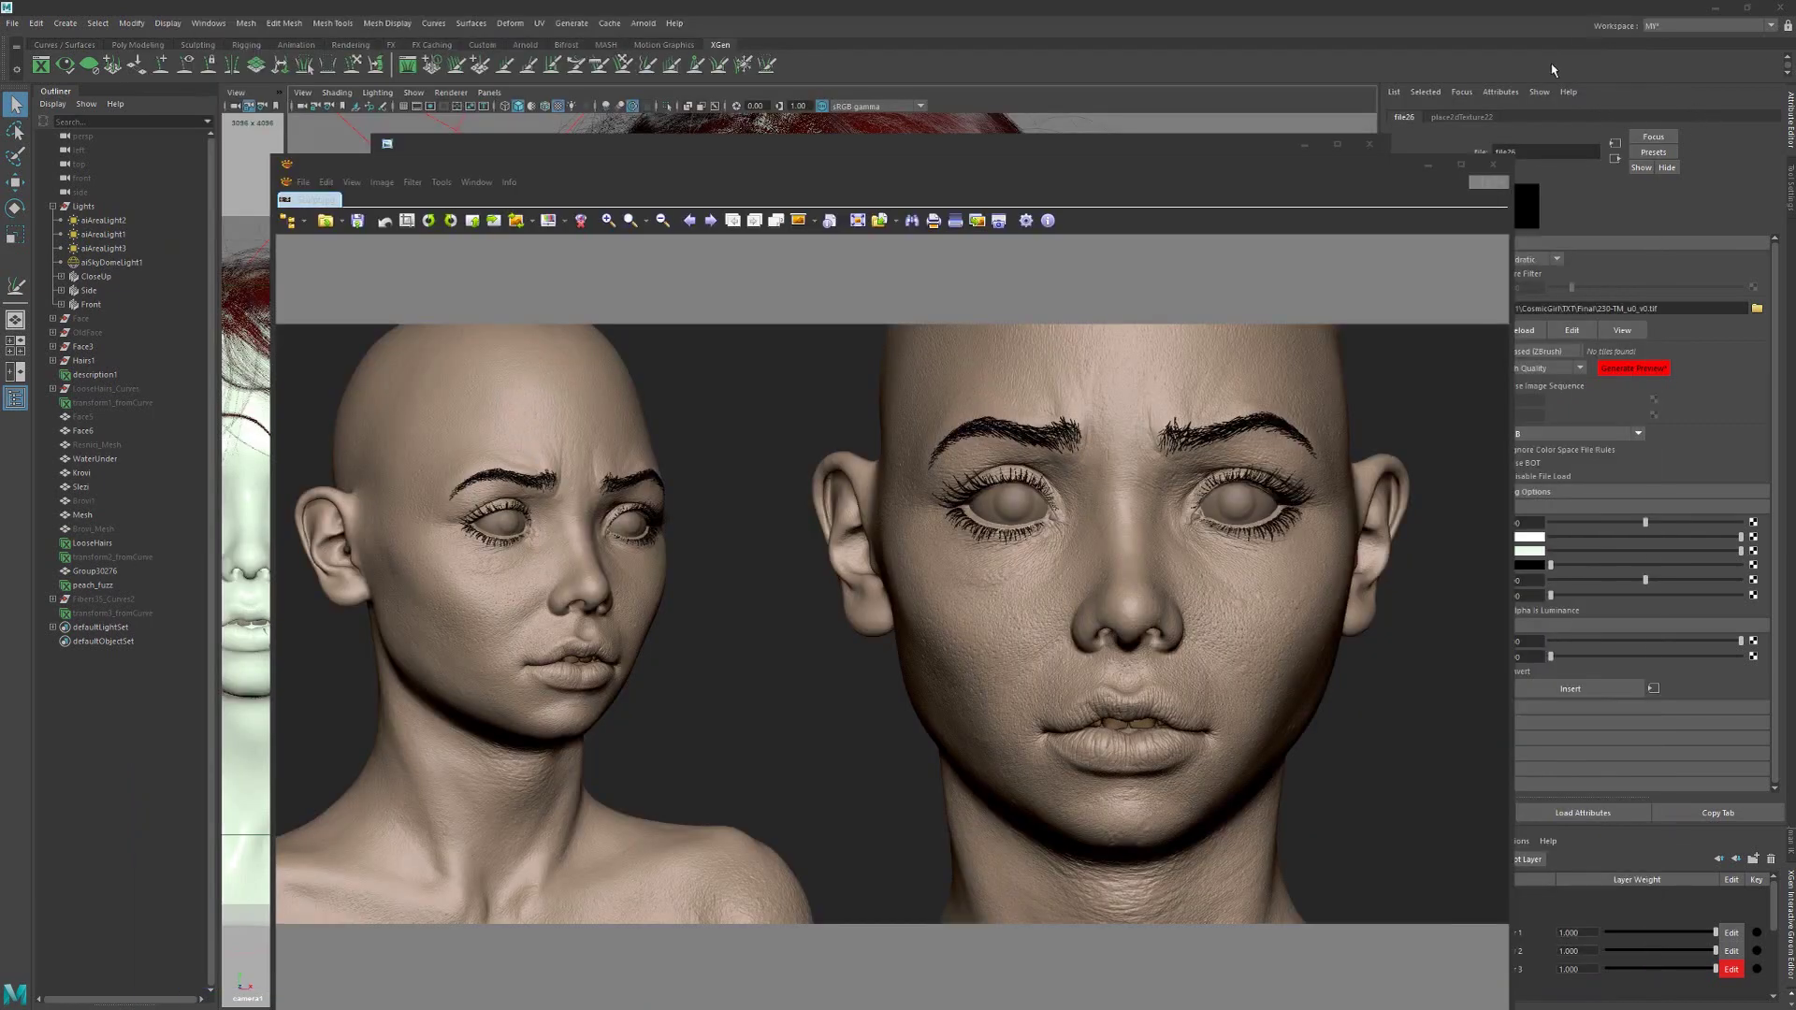
left_click(1463, 178)
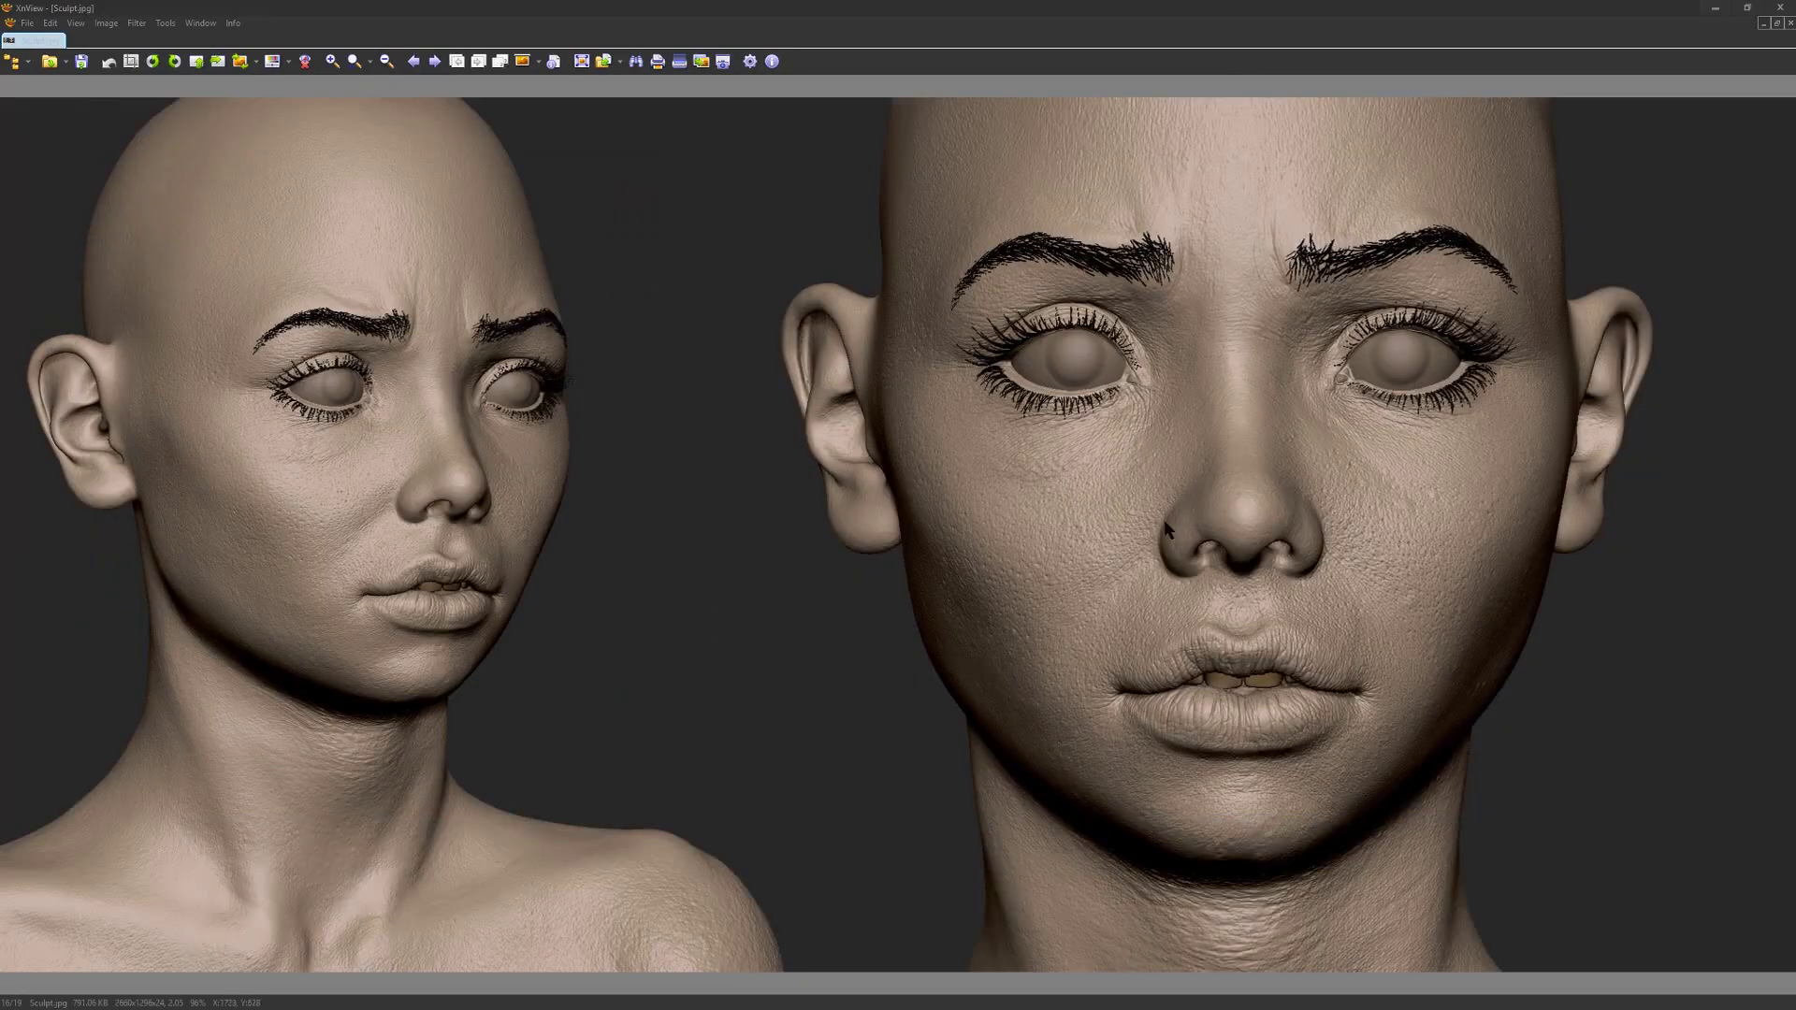
scroll(1163, 519, "up", 5)
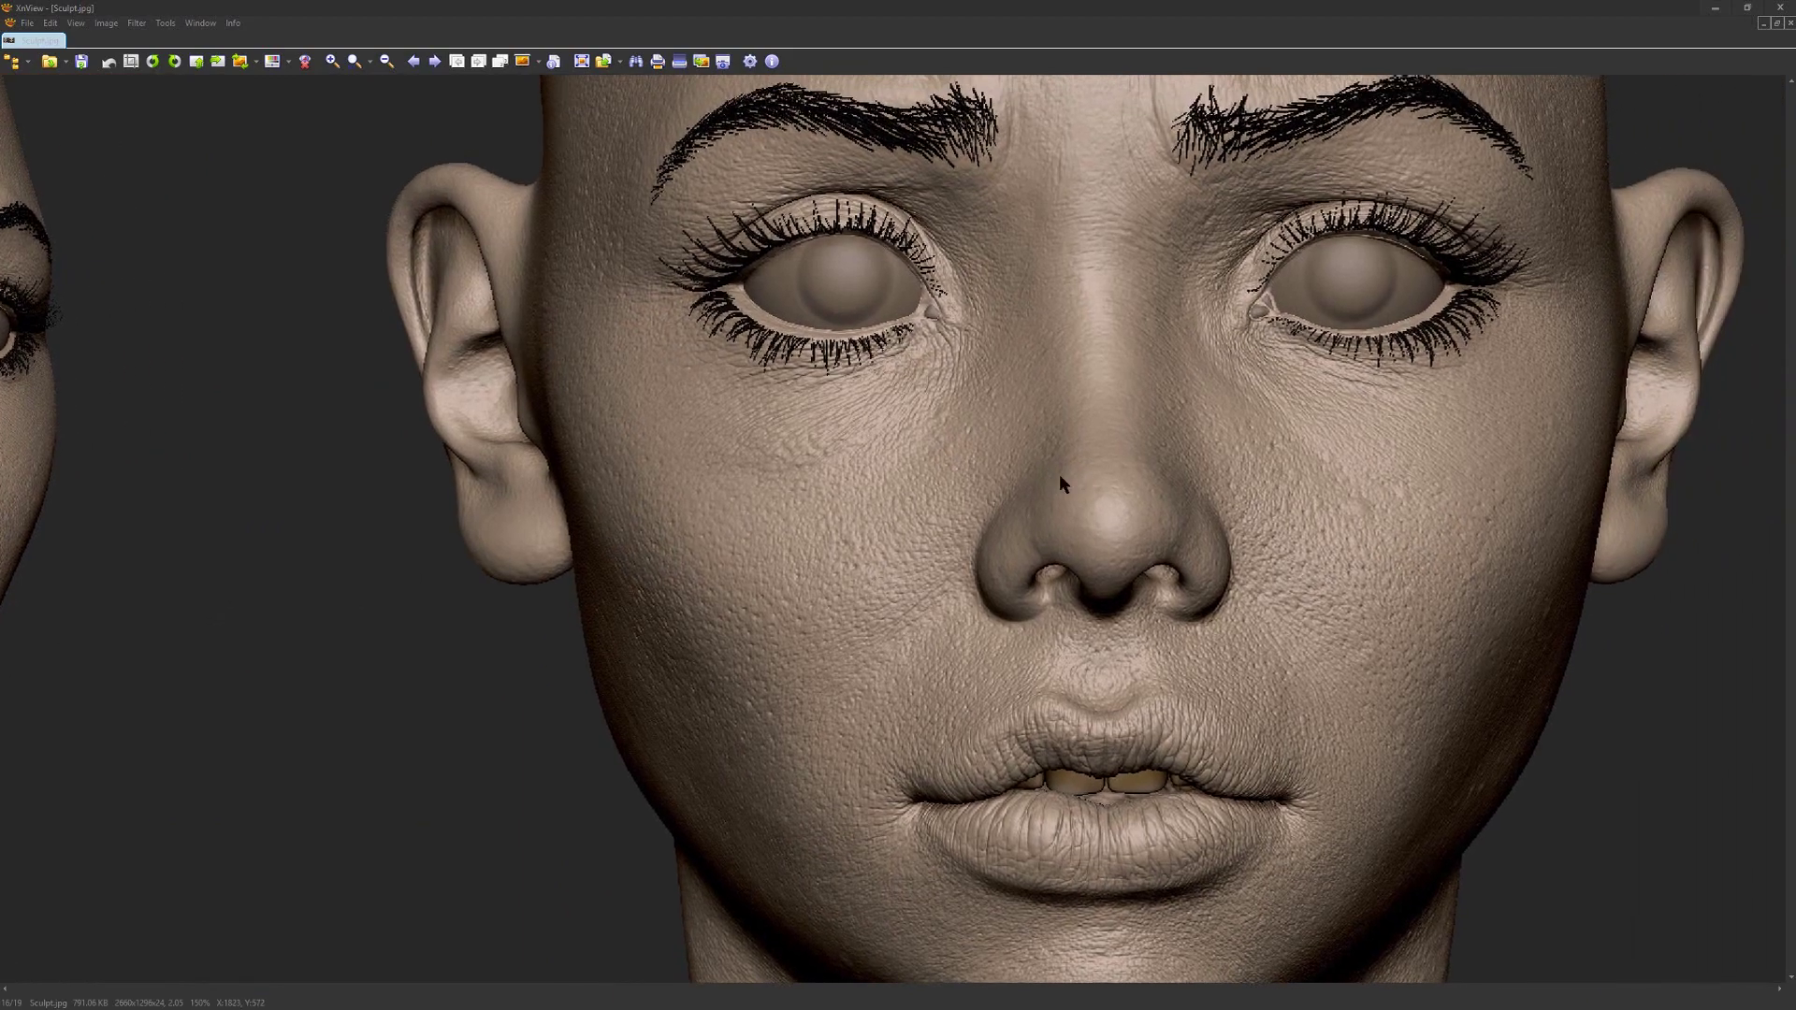
scroll(904, 503, "up", 1)
left_click_drag(984, 438, 803, 237)
left_click_drag(869, 448, 1074, 641)
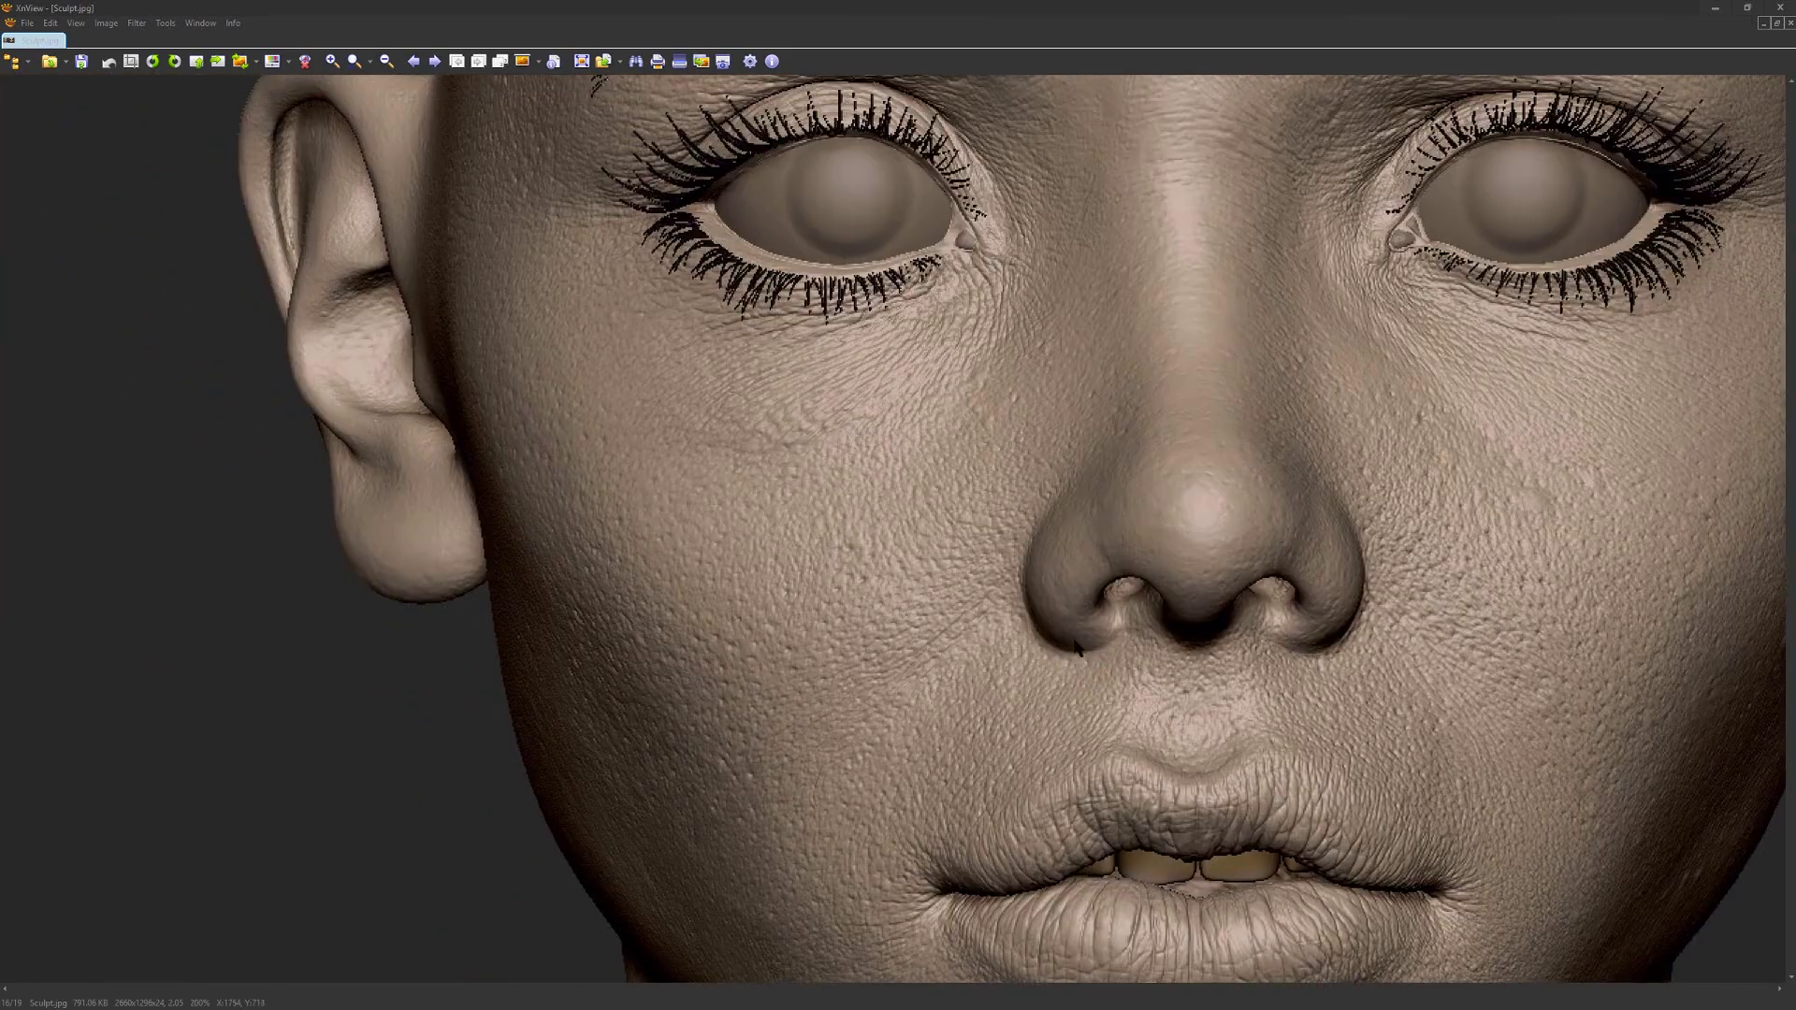
Step: Examine the sculpt's skin detail across the forehead, eyes, nose, cheeks and lips at different magnifications
scroll(1077, 647, "down", 1)
mouse_move(1034, 502)
left_mouse_down()
mouse_move(1035, 613)
mouse_move(1079, 517)
mouse_move(1061, 522)
left_mouse_up()
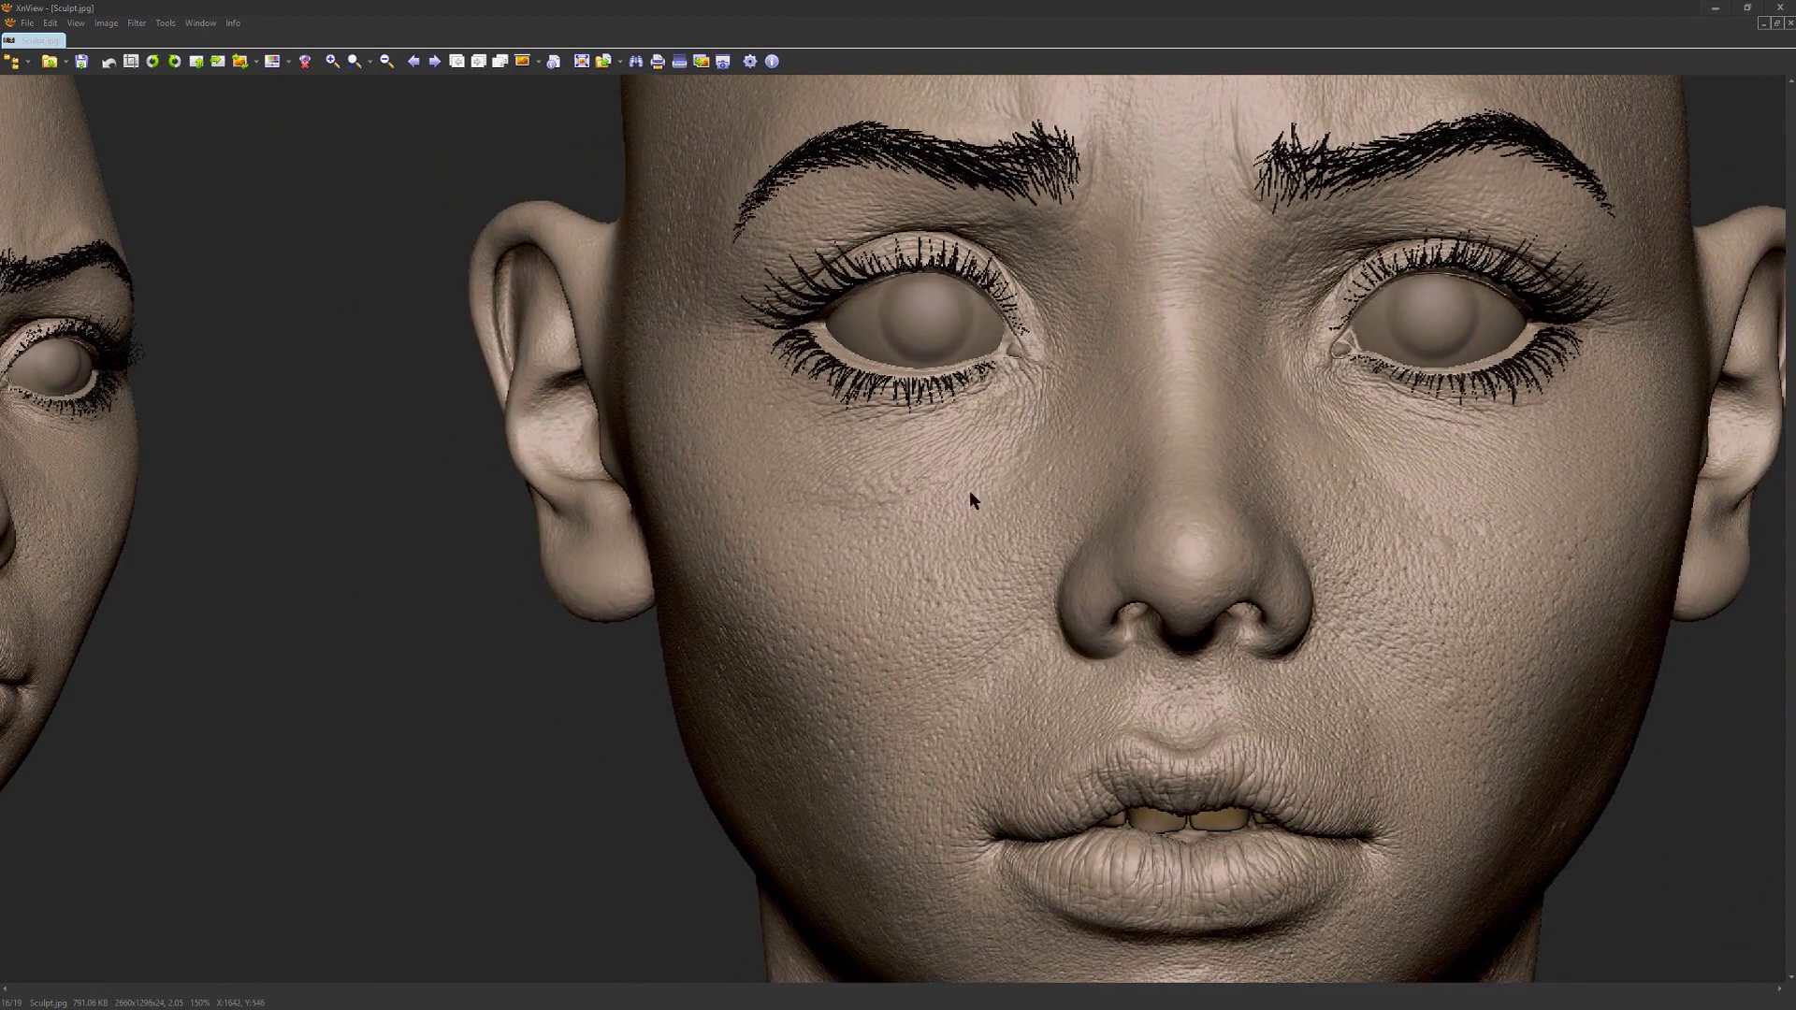
left_click_drag(969, 490, 979, 621)
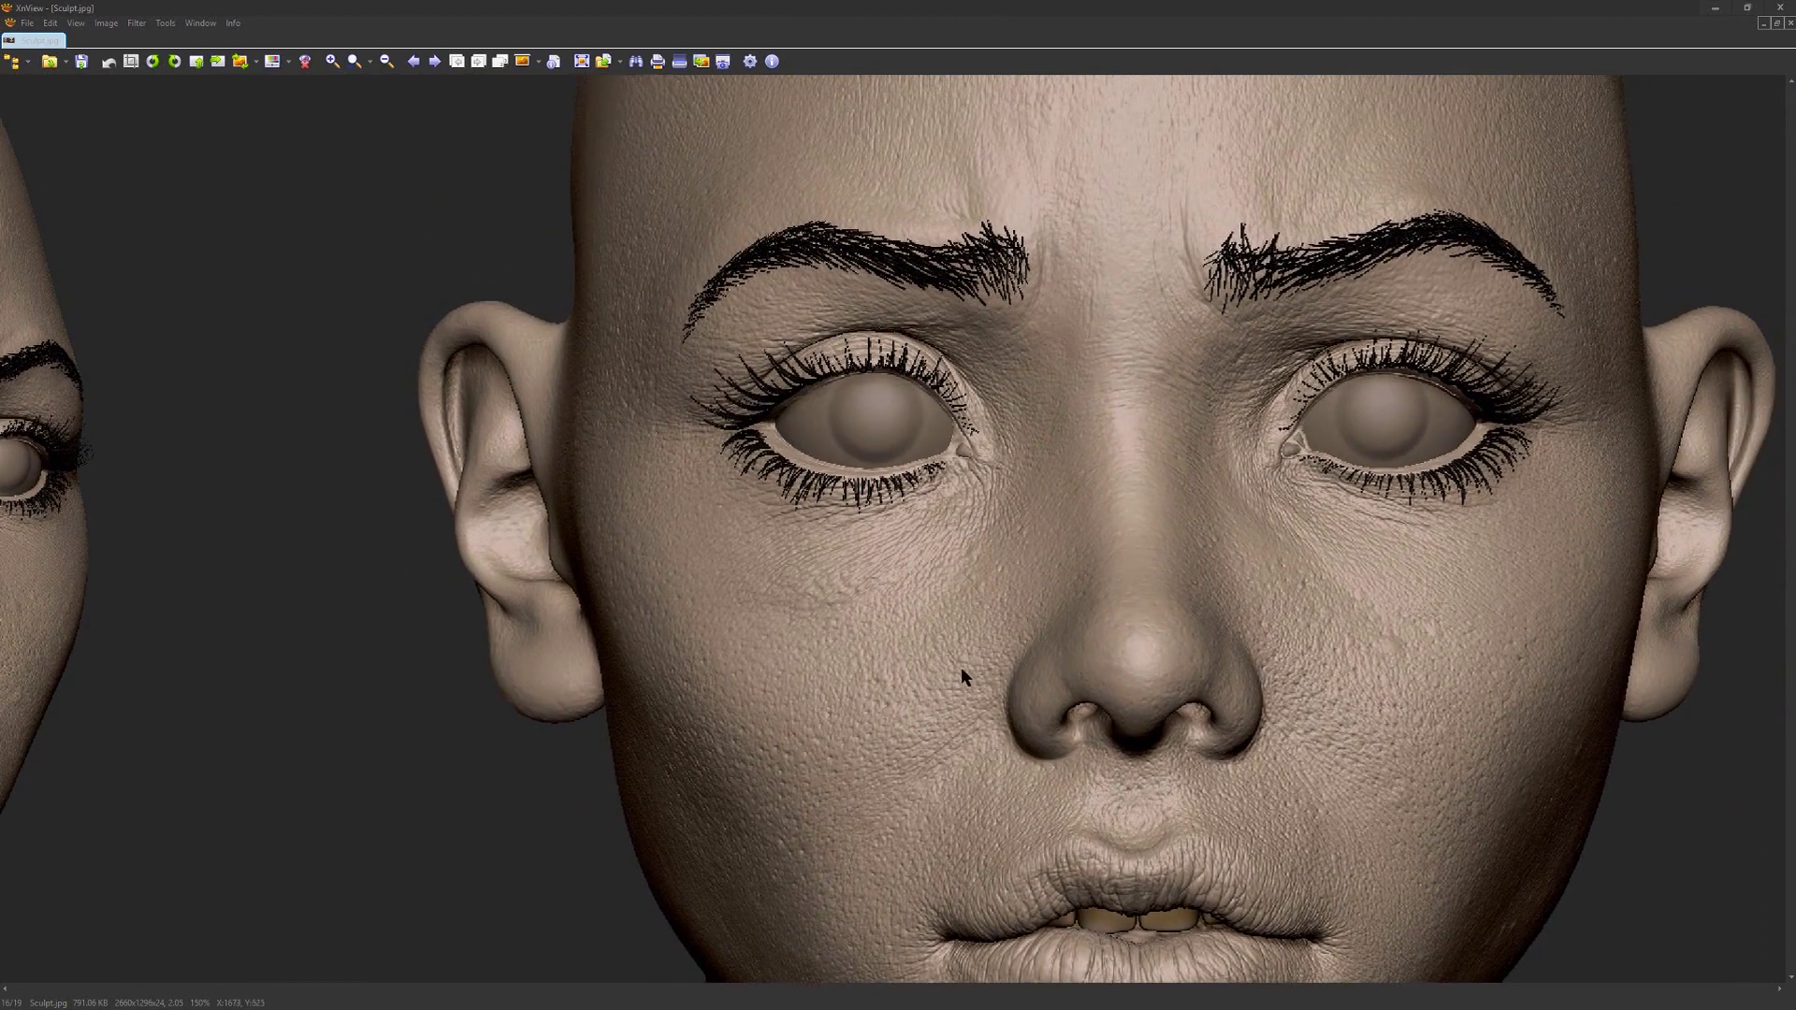
scroll(961, 666, "up", 1)
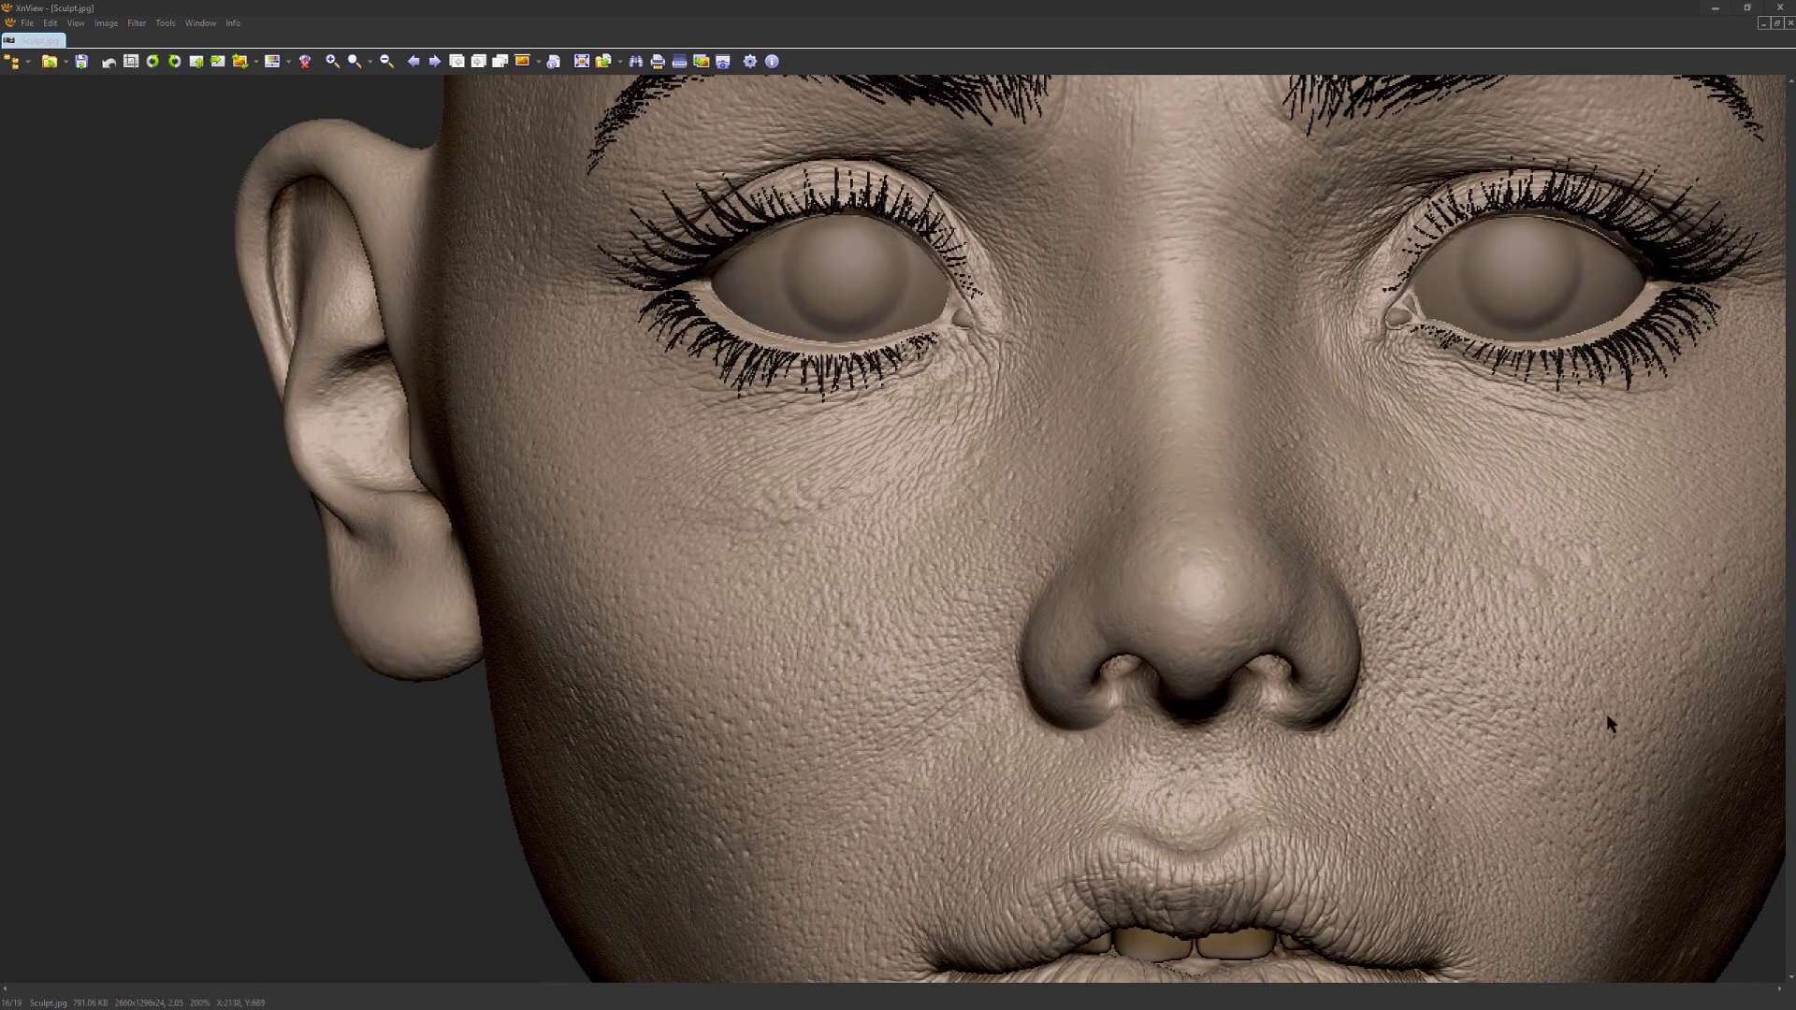
left_click_drag(1060, 176, 1080, 472)
scroll(1080, 472, "down", 1)
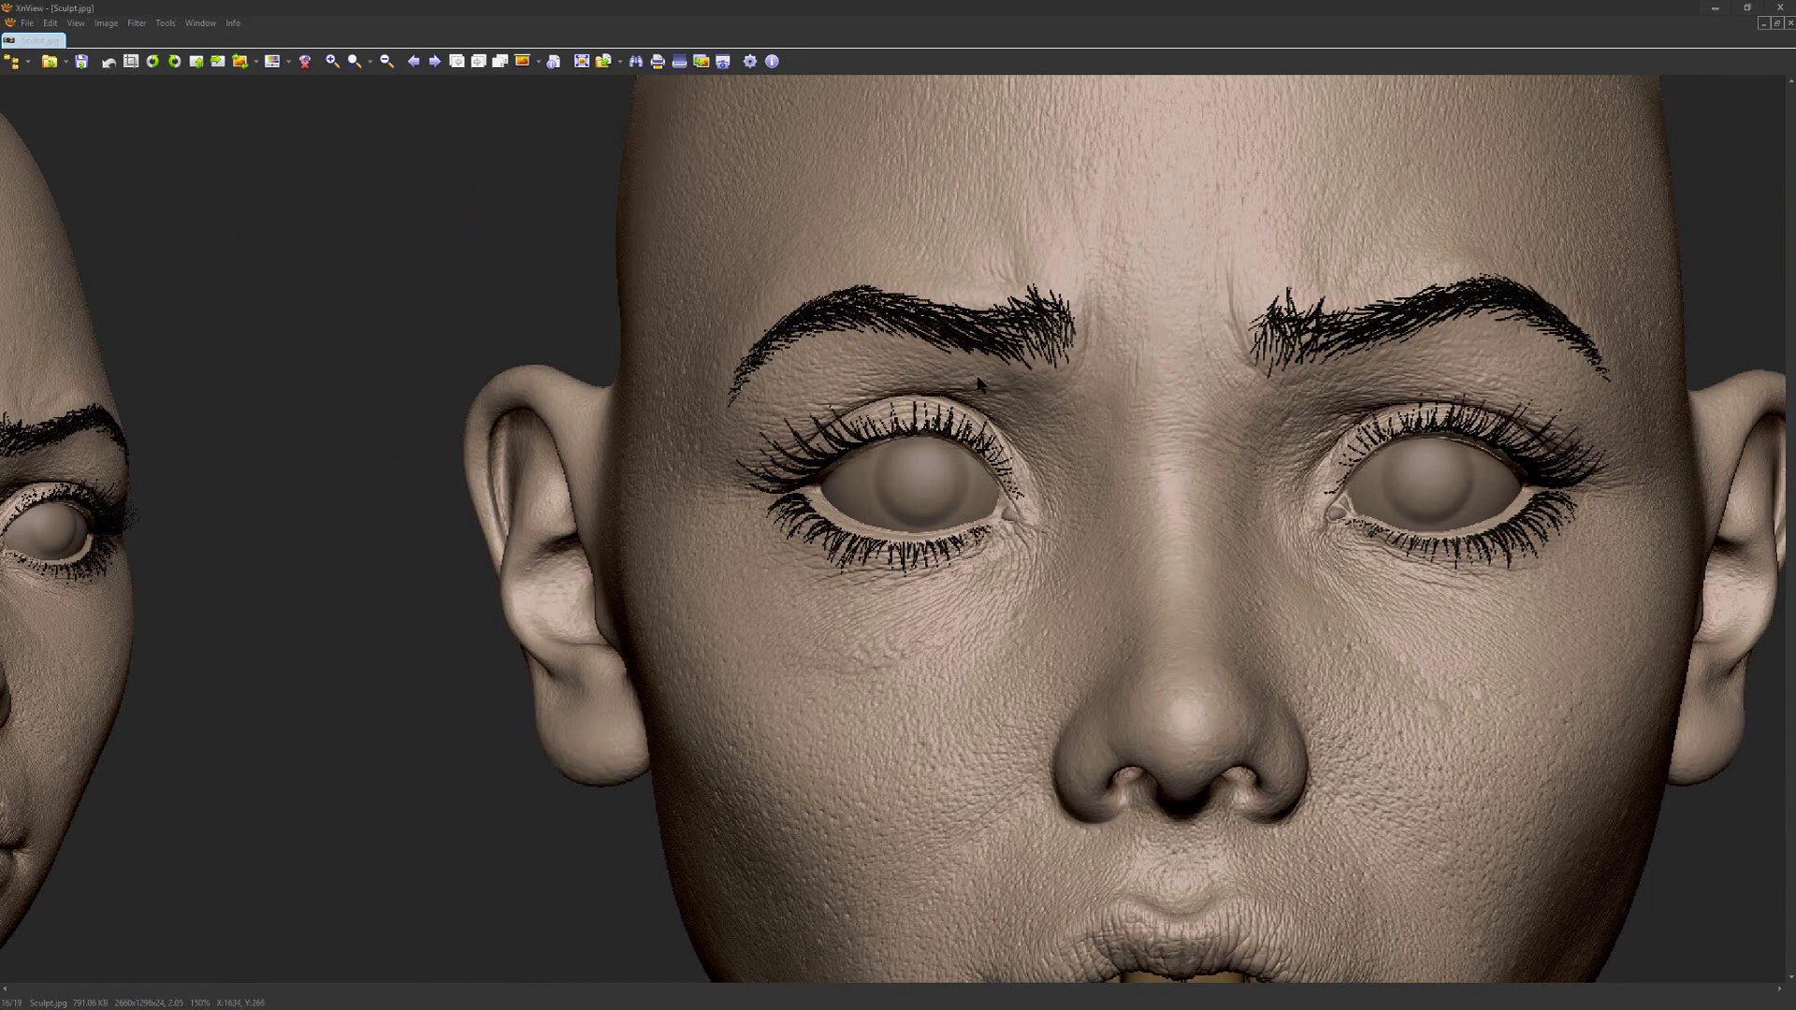
left_click_drag(984, 747, 986, 586)
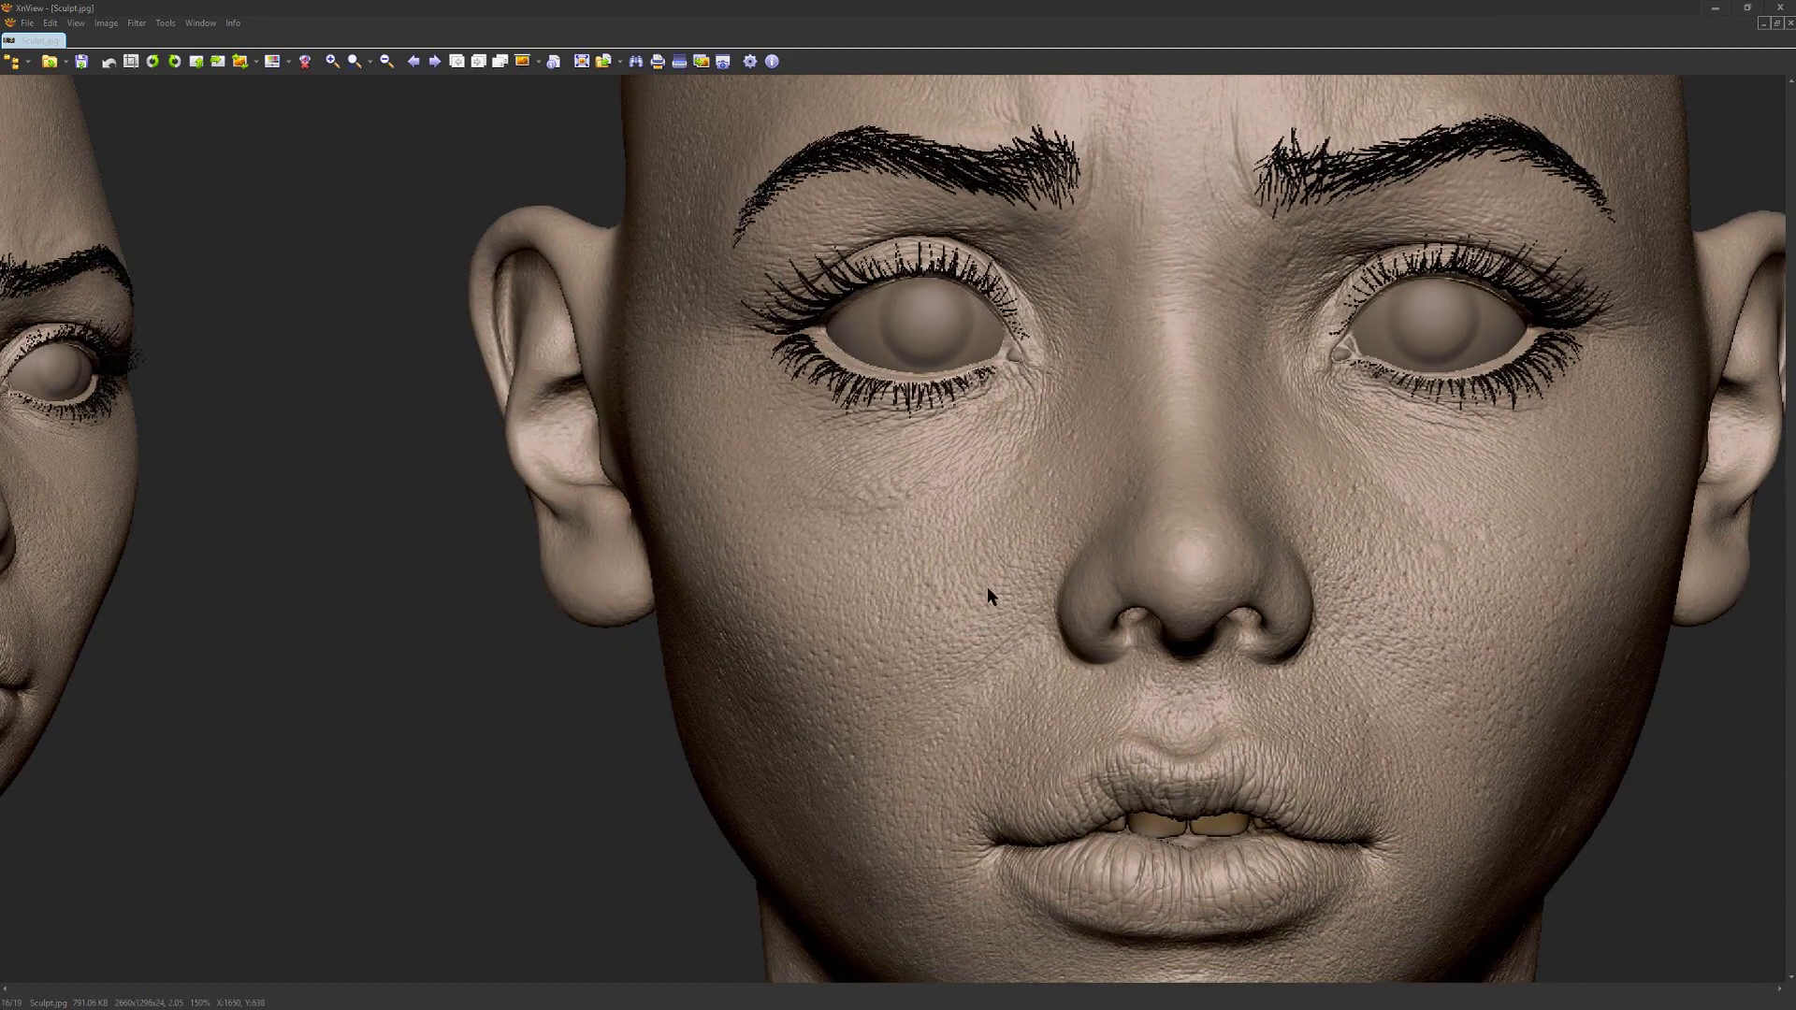
scroll(987, 587, "up", 1)
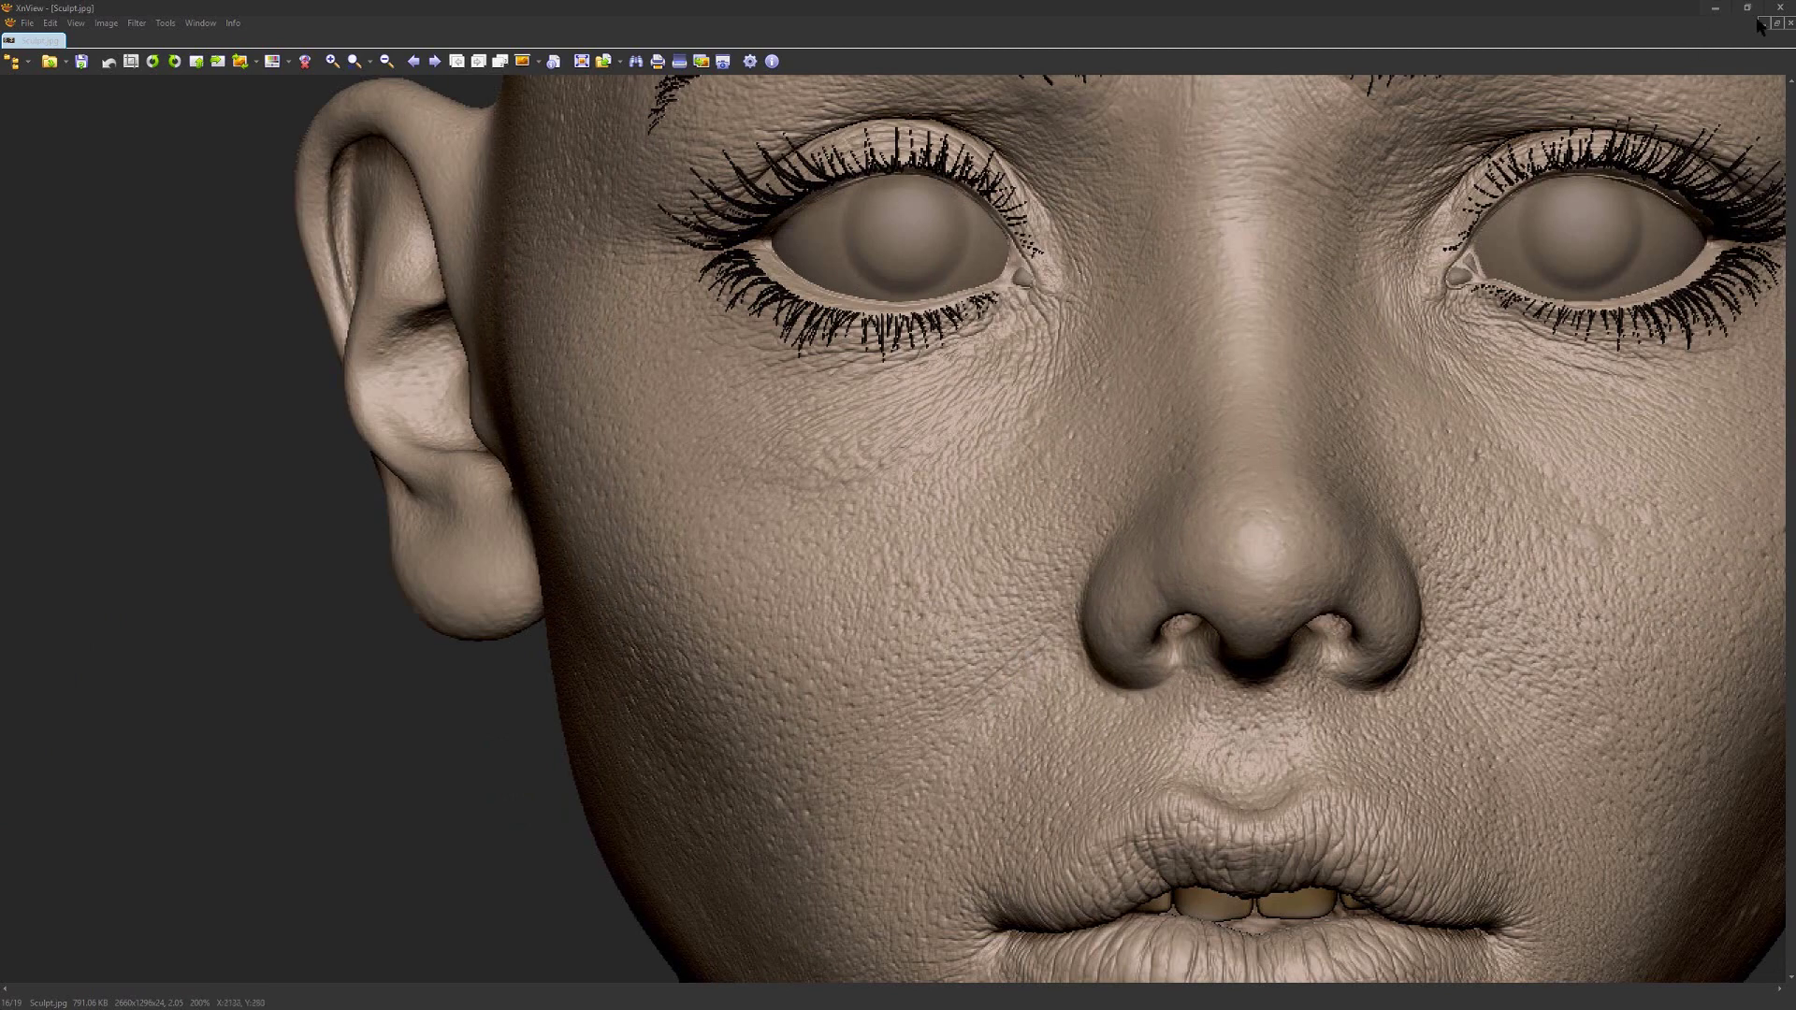
scroll(1120, 472, "down", 1)
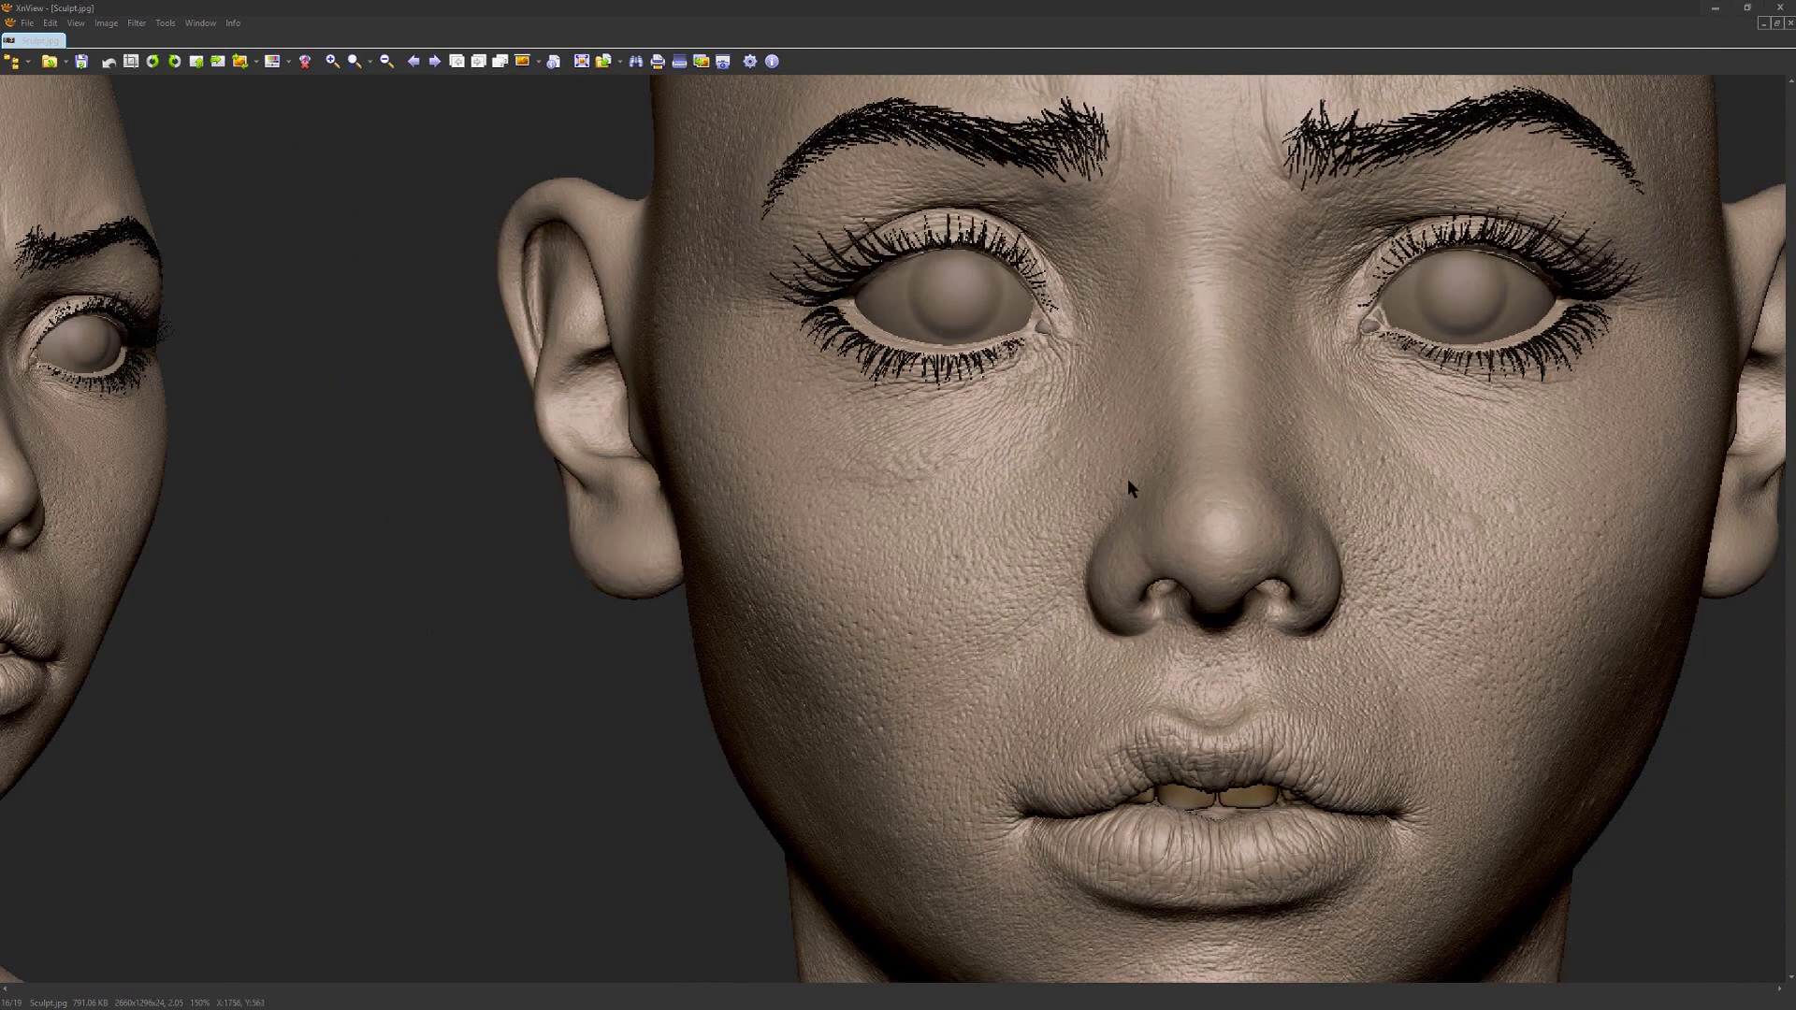
scroll(1160, 479, "down", 1)
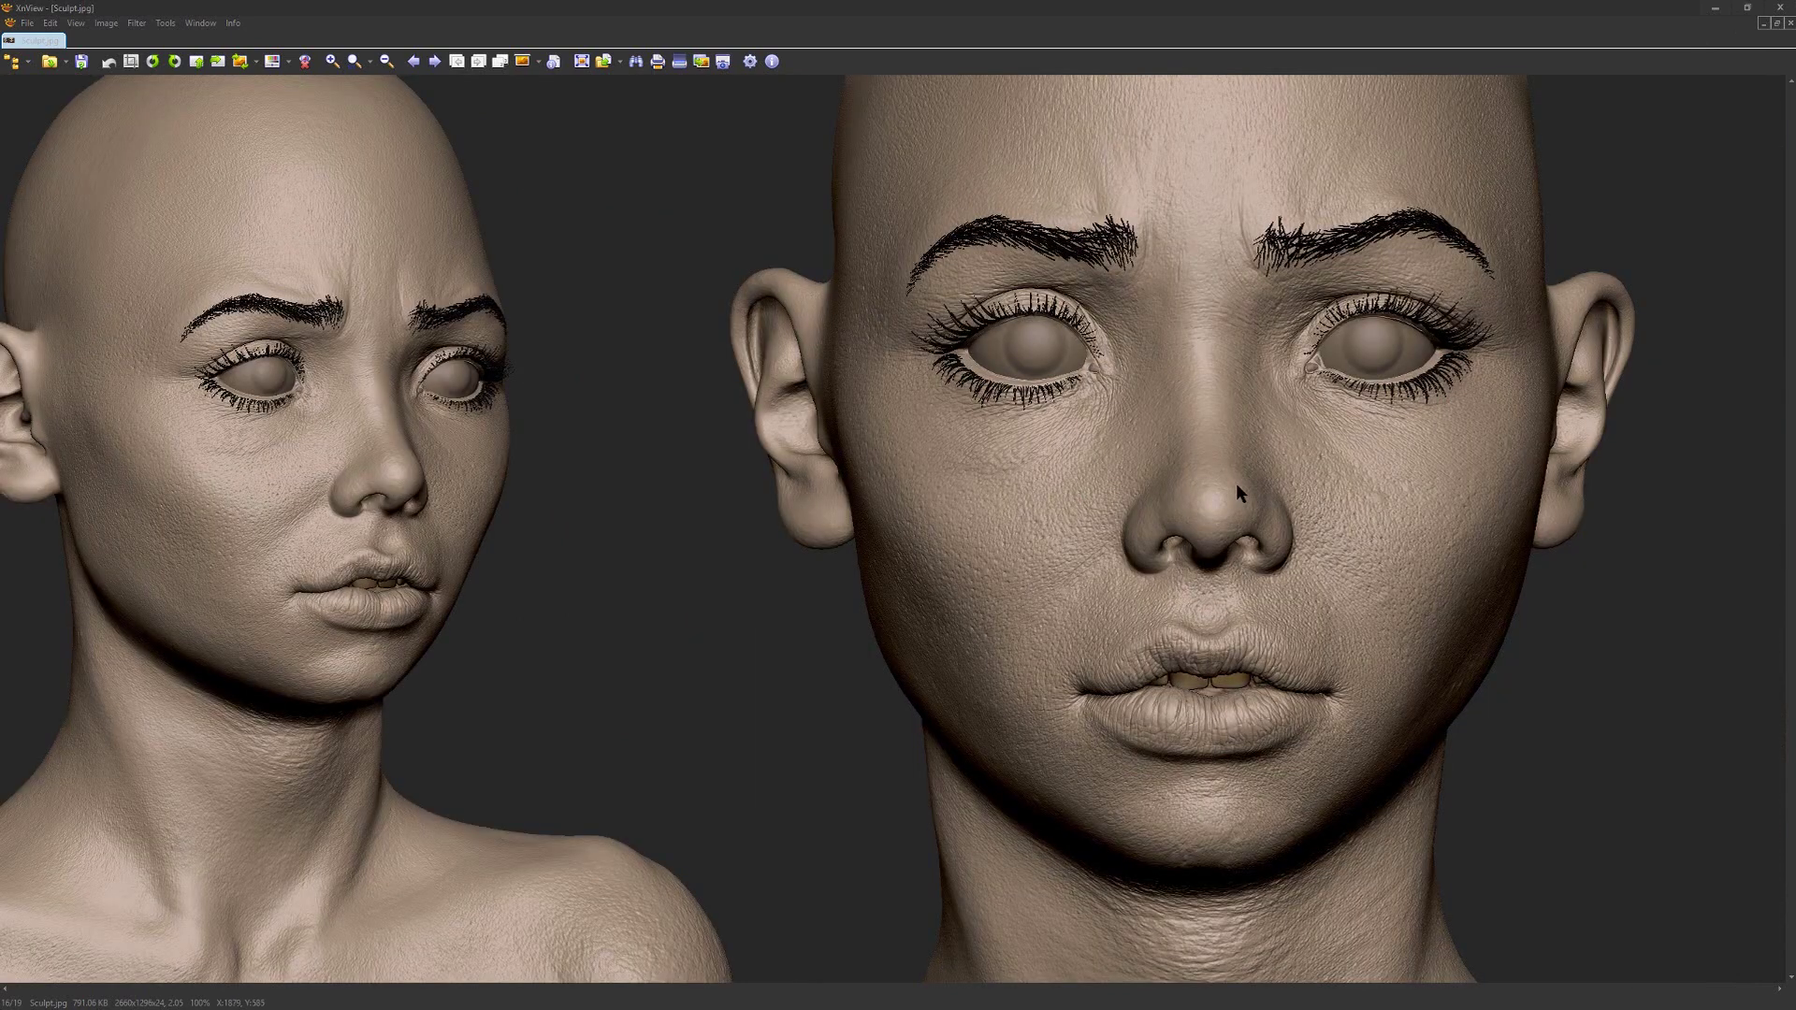
scroll(1236, 483, "up", 1)
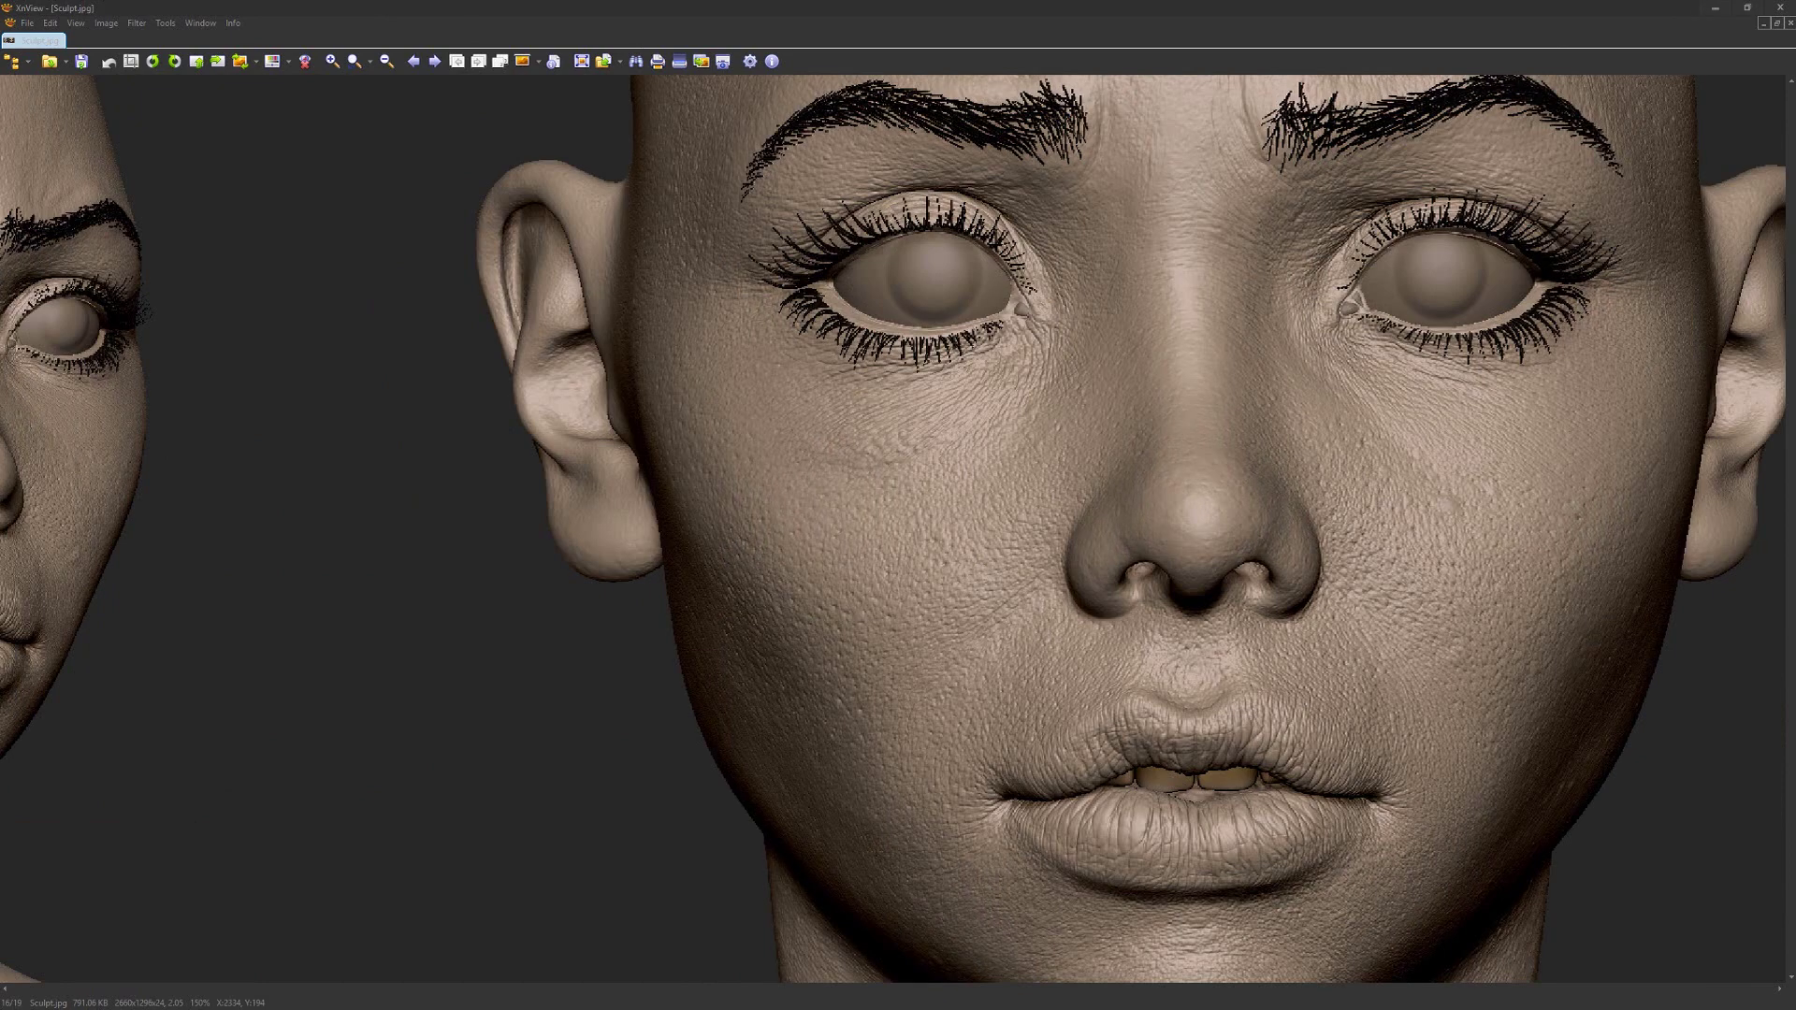
Step: Switch to the browser and look over the displacement tutorial's procedures for ZBrush (Multi Map Exporter) and Arnold for Maya
key("alt+Tab")
left_click(475, 32)
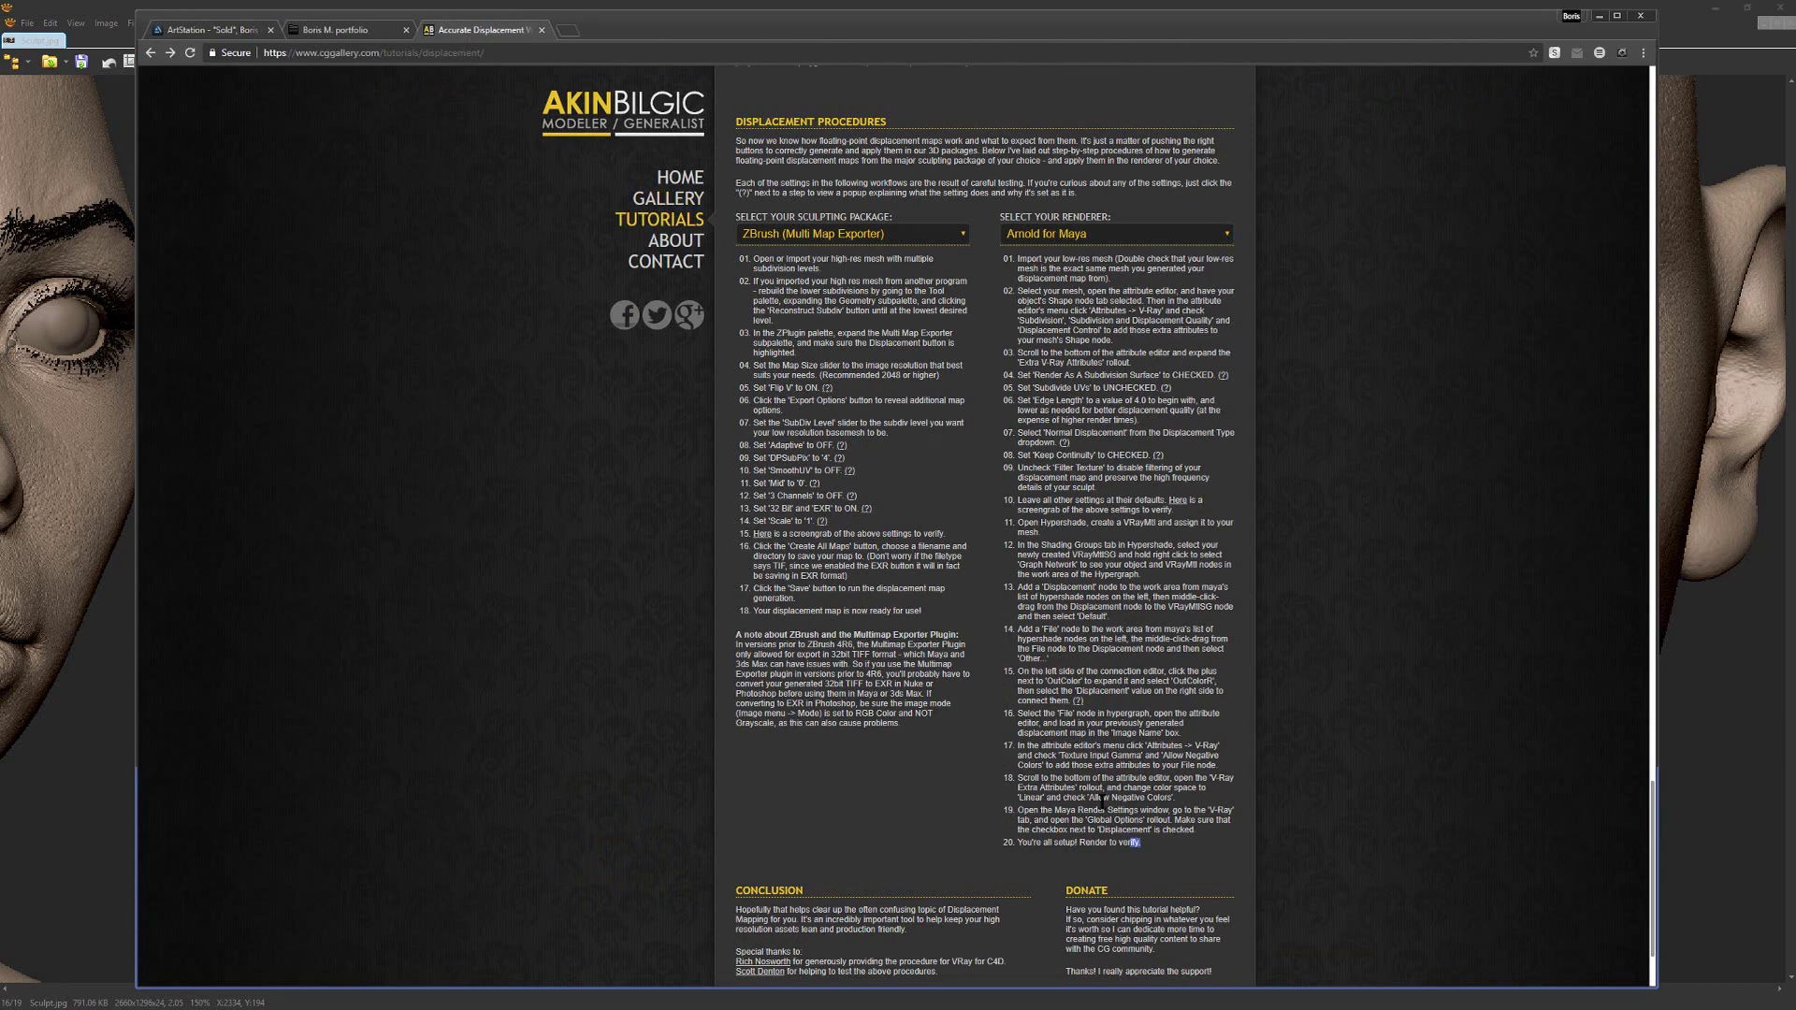
left_click_drag(1102, 803, 982, 398)
scroll(925, 435, "up", 2)
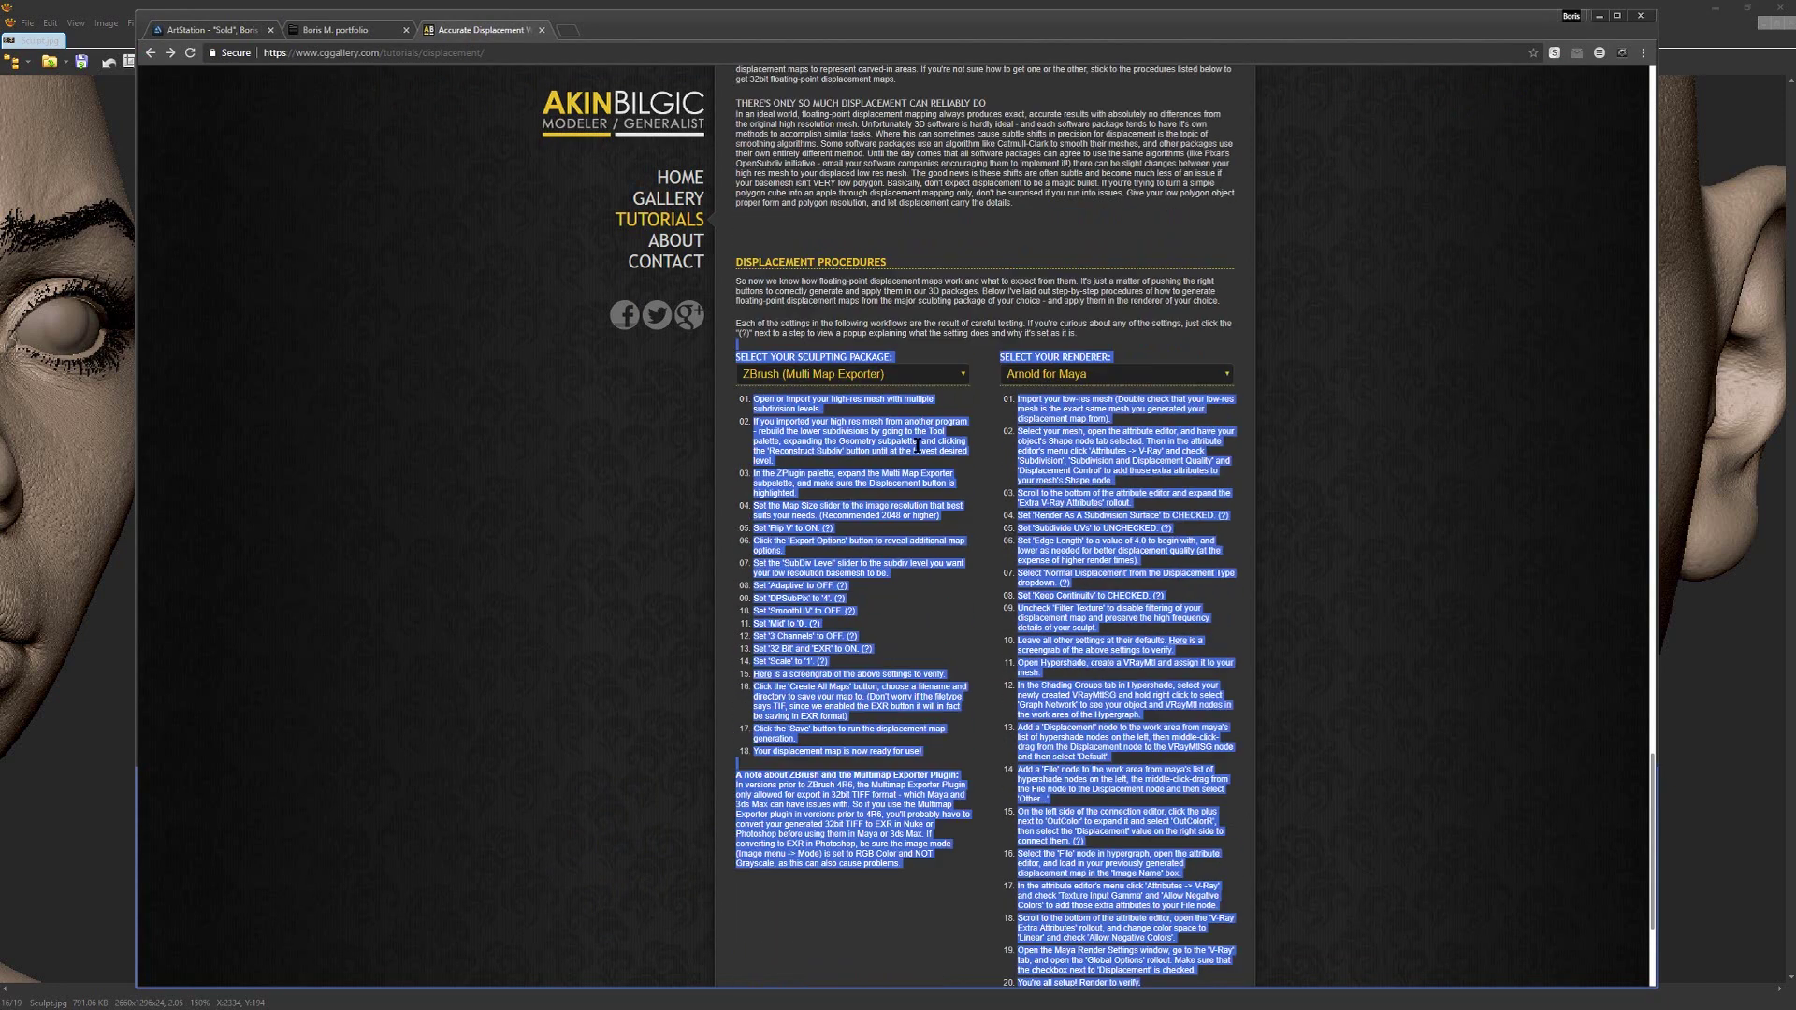
left_click(812, 442)
Step: Review the tutorial's displacement example figures and its Arnold for Maya steps, and put the browser away
scroll(974, 462, "up", 9)
scroll(997, 493, "up", 11)
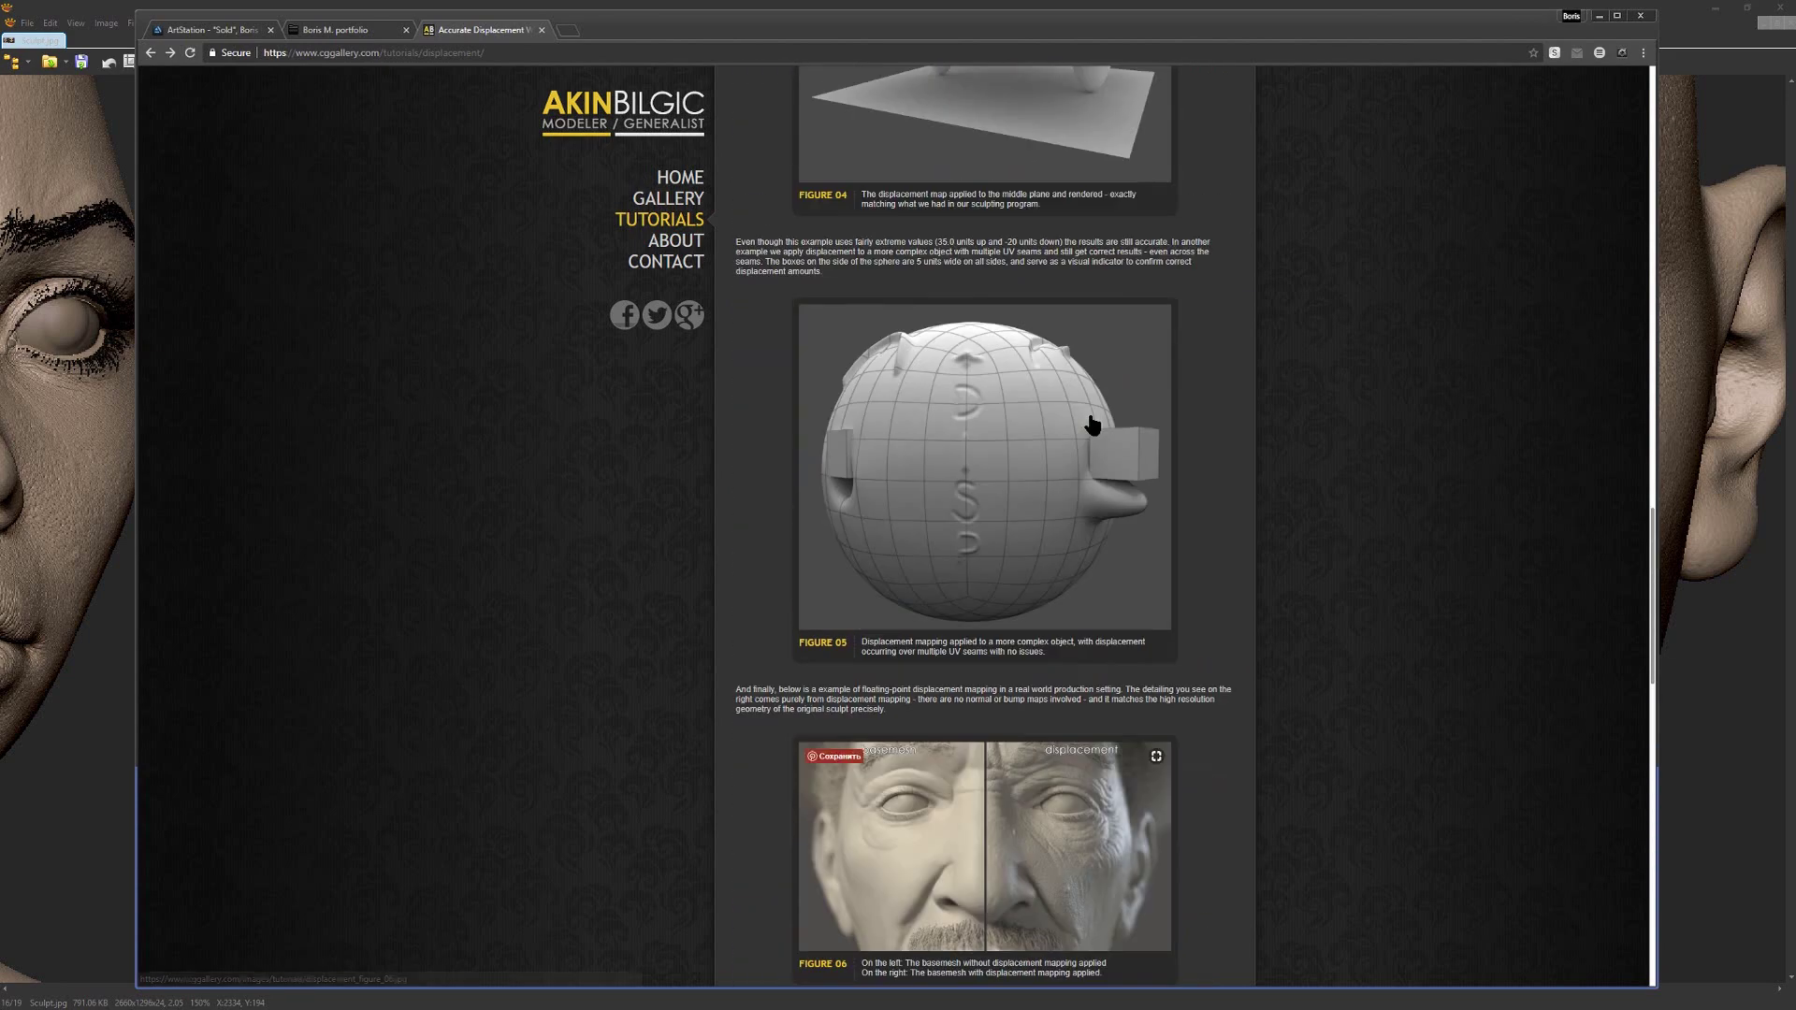
triple_click(926, 126)
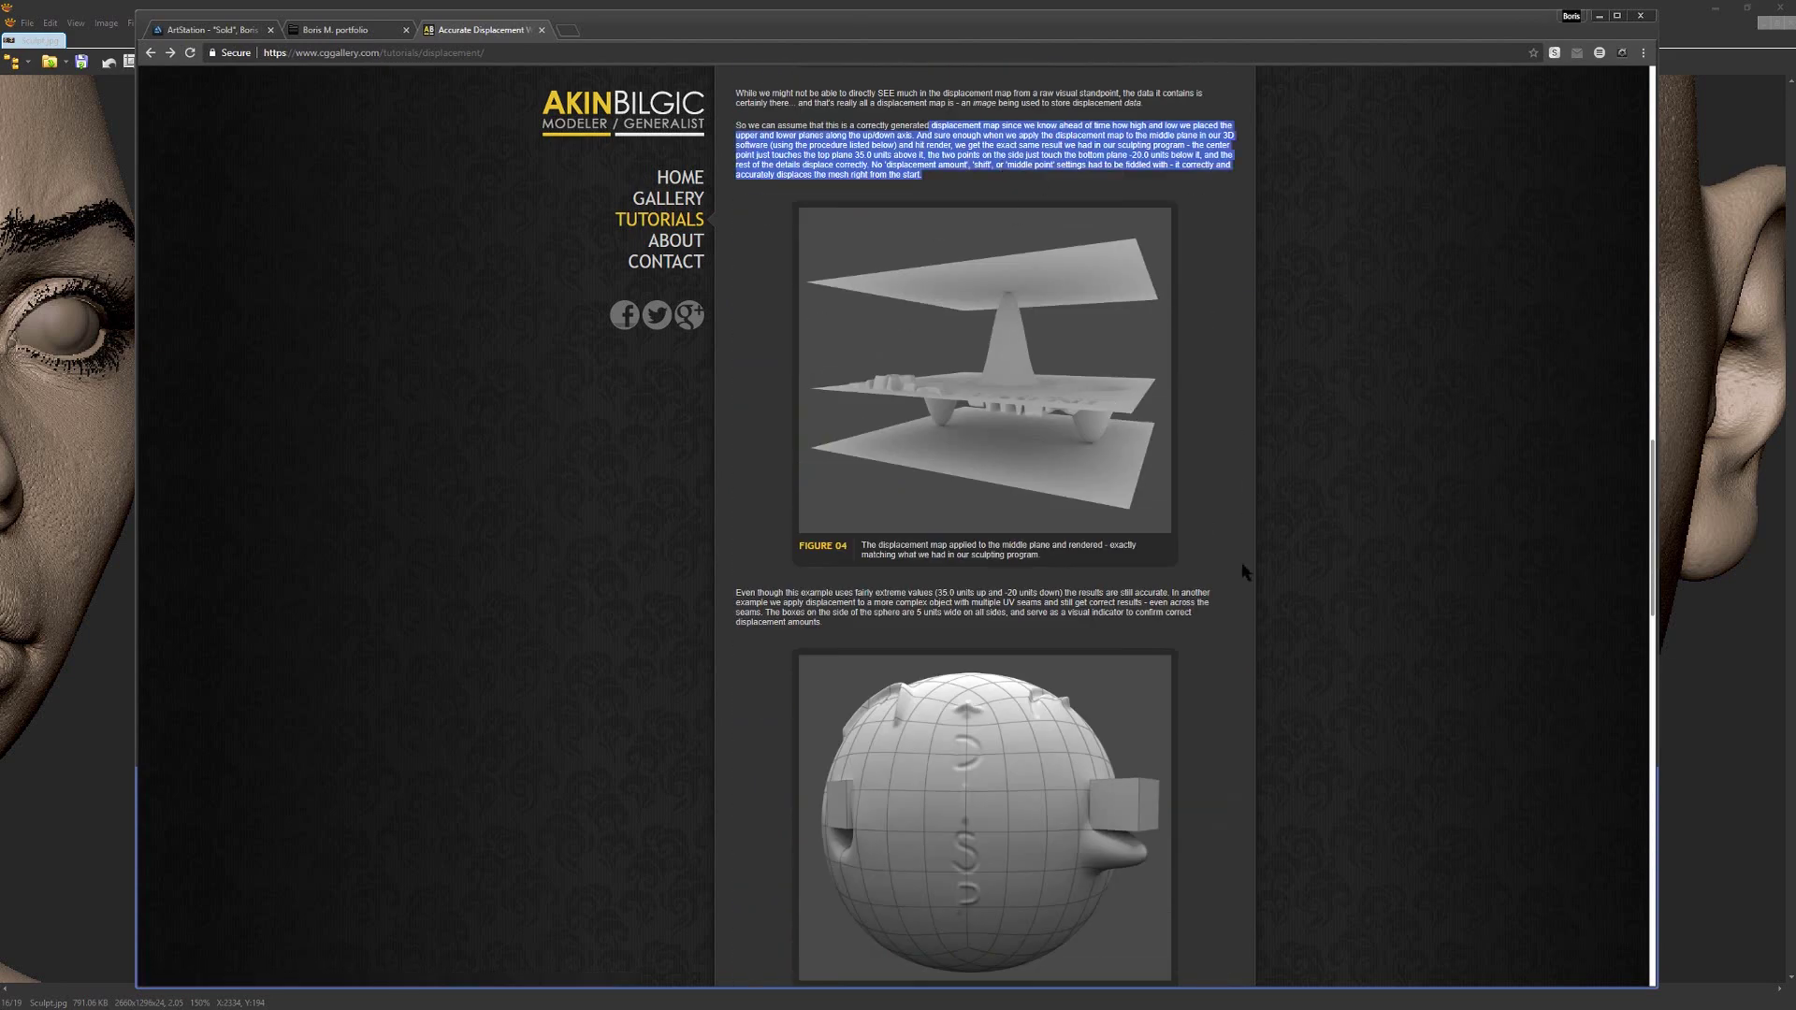
scroll(1233, 610, "down", 18)
scroll(1160, 617, "down", 3)
left_click_drag(1028, 319, 1109, 548)
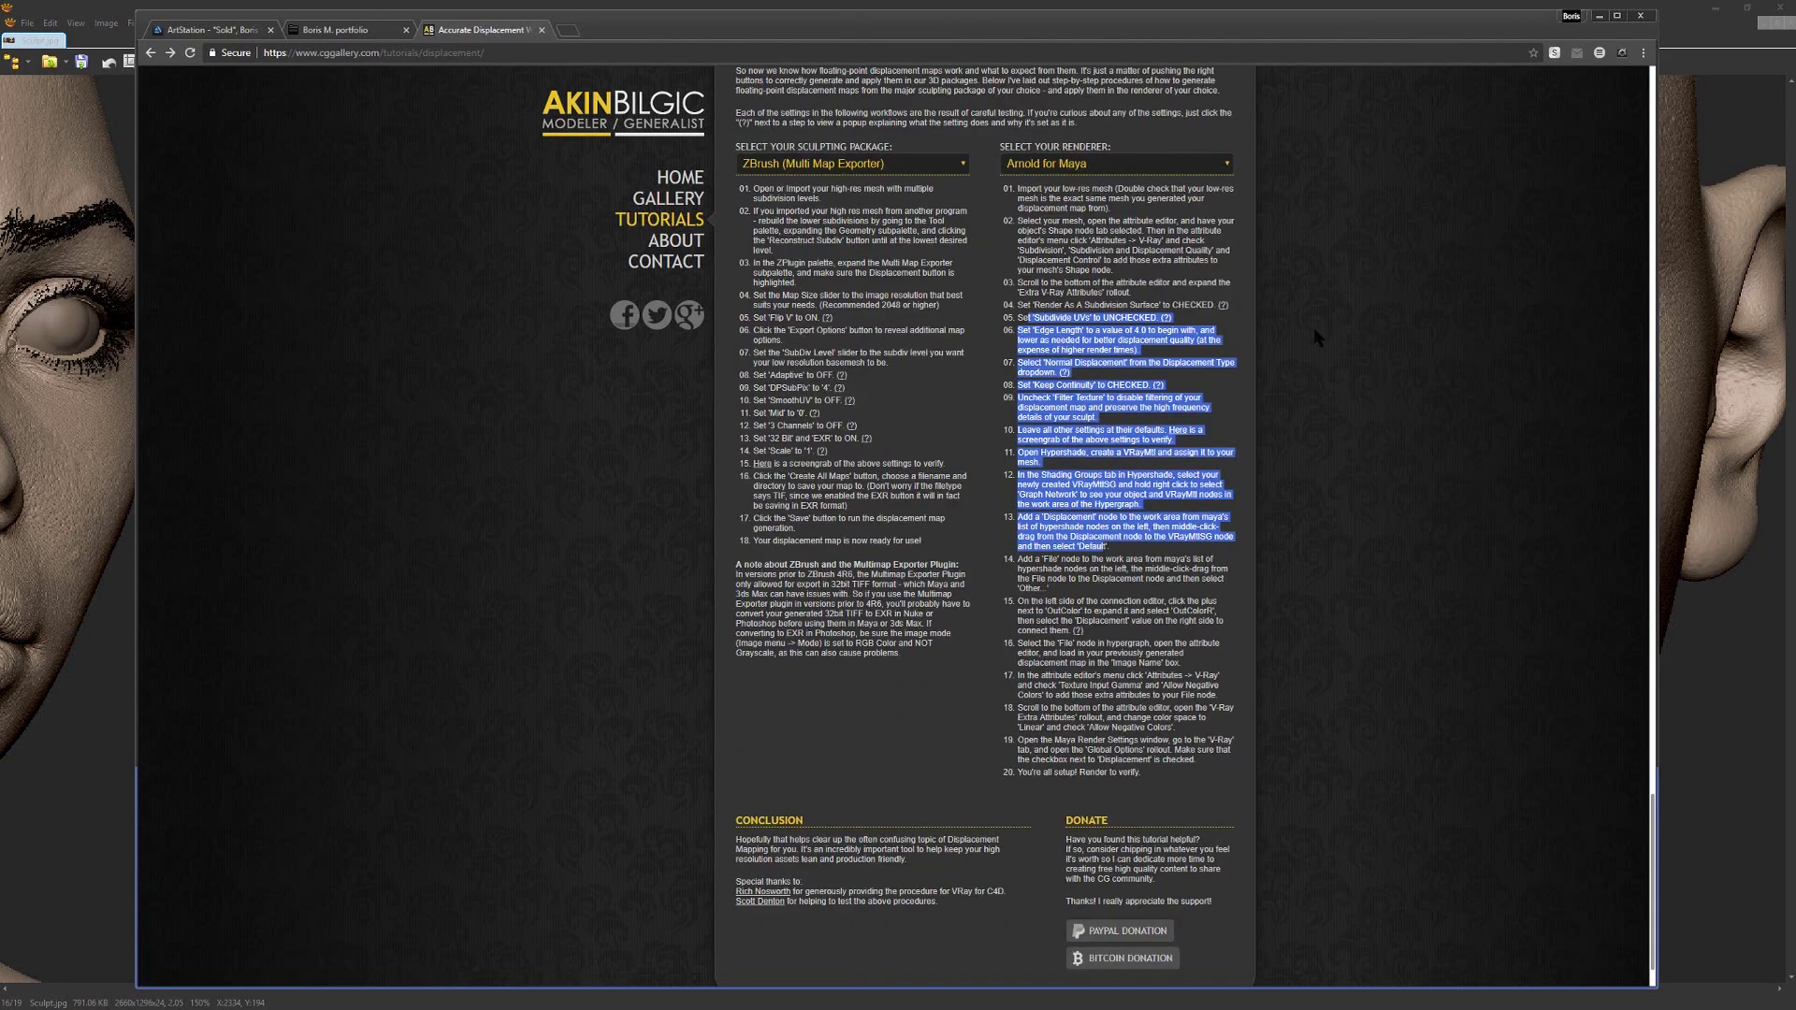
left_click(1600, 17)
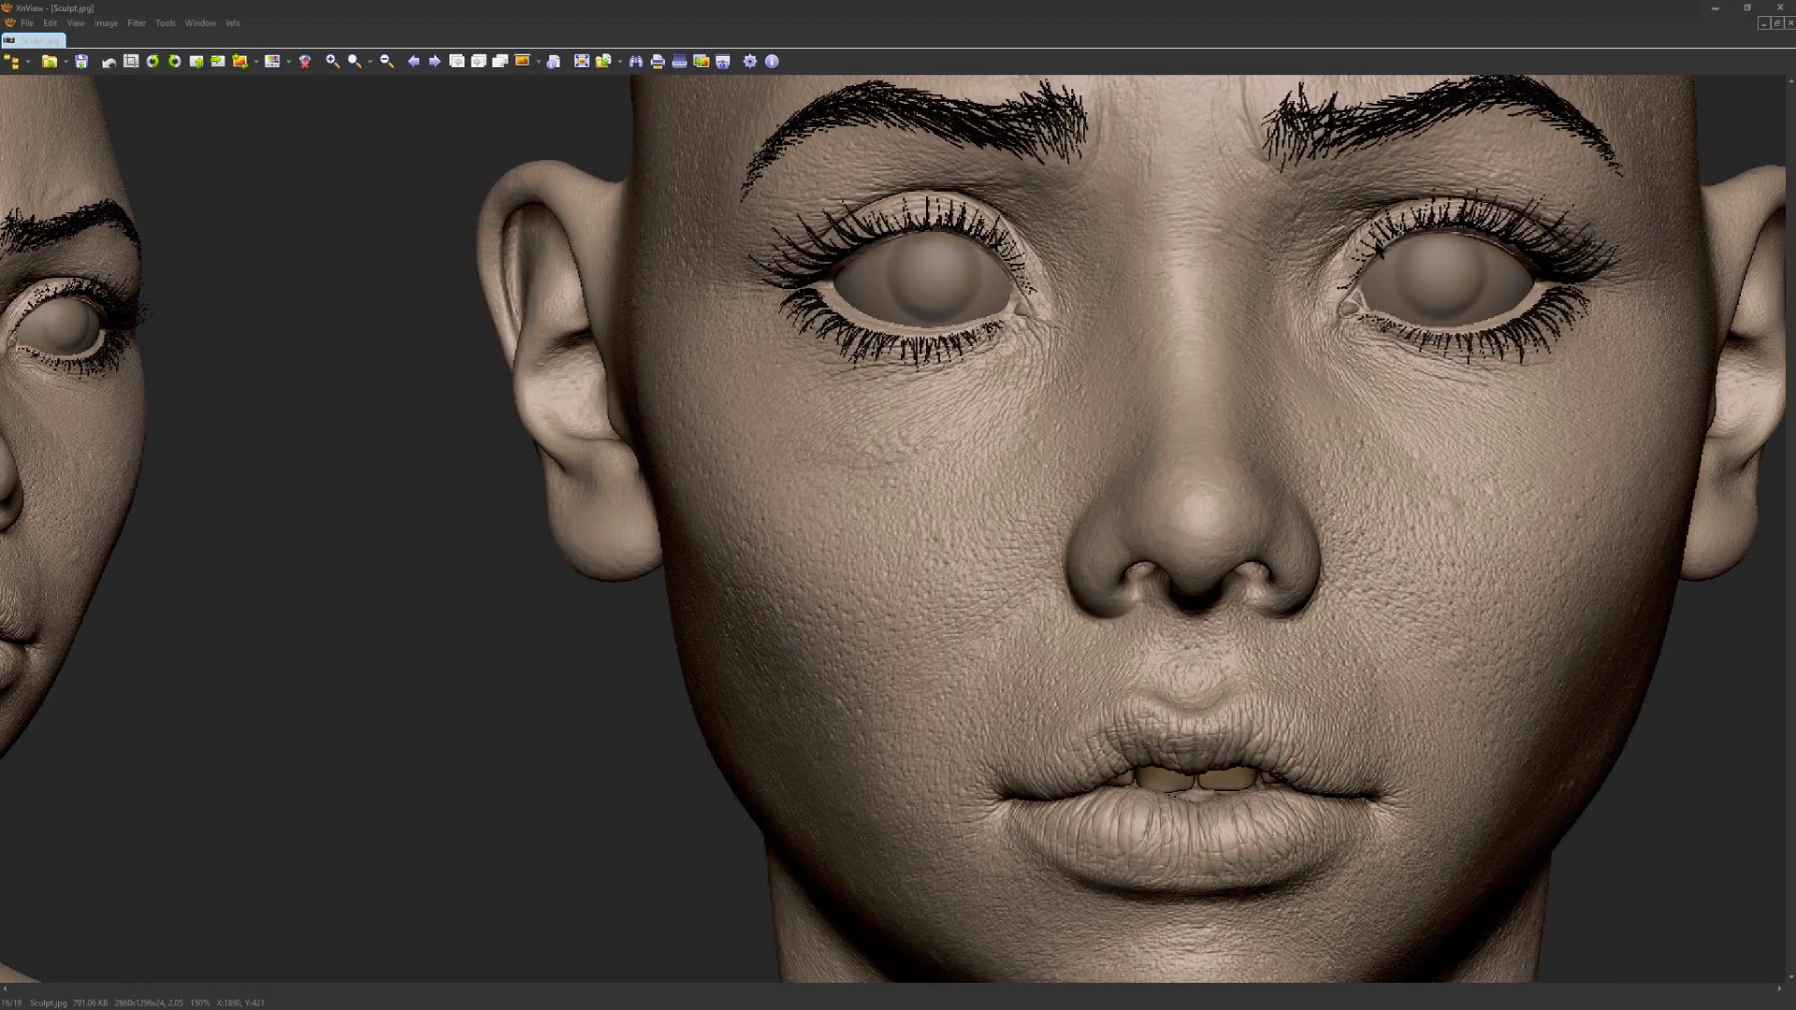
Step: Close the sculpt image and examine the face colour texture around the eyes and nose in Windows Photo Viewer
left_click(1776, 9)
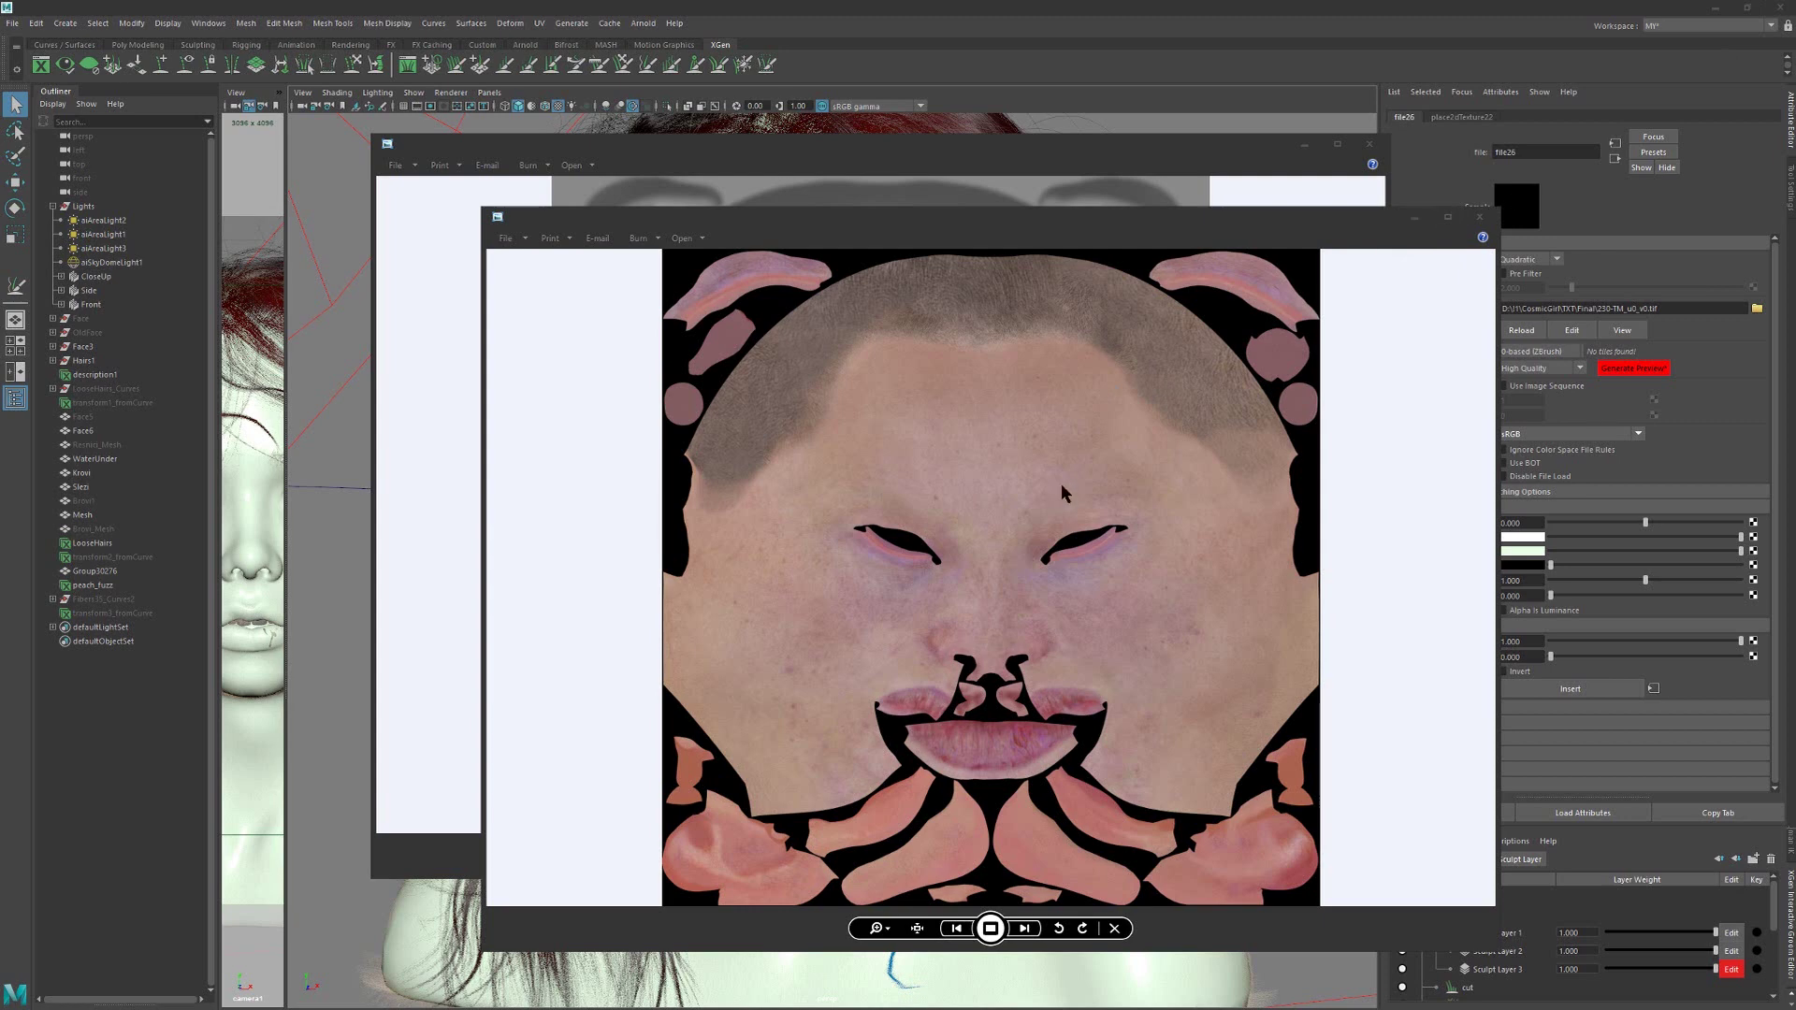
scroll(1058, 479, "up", 4)
left_click_drag(613, 819, 826, 641)
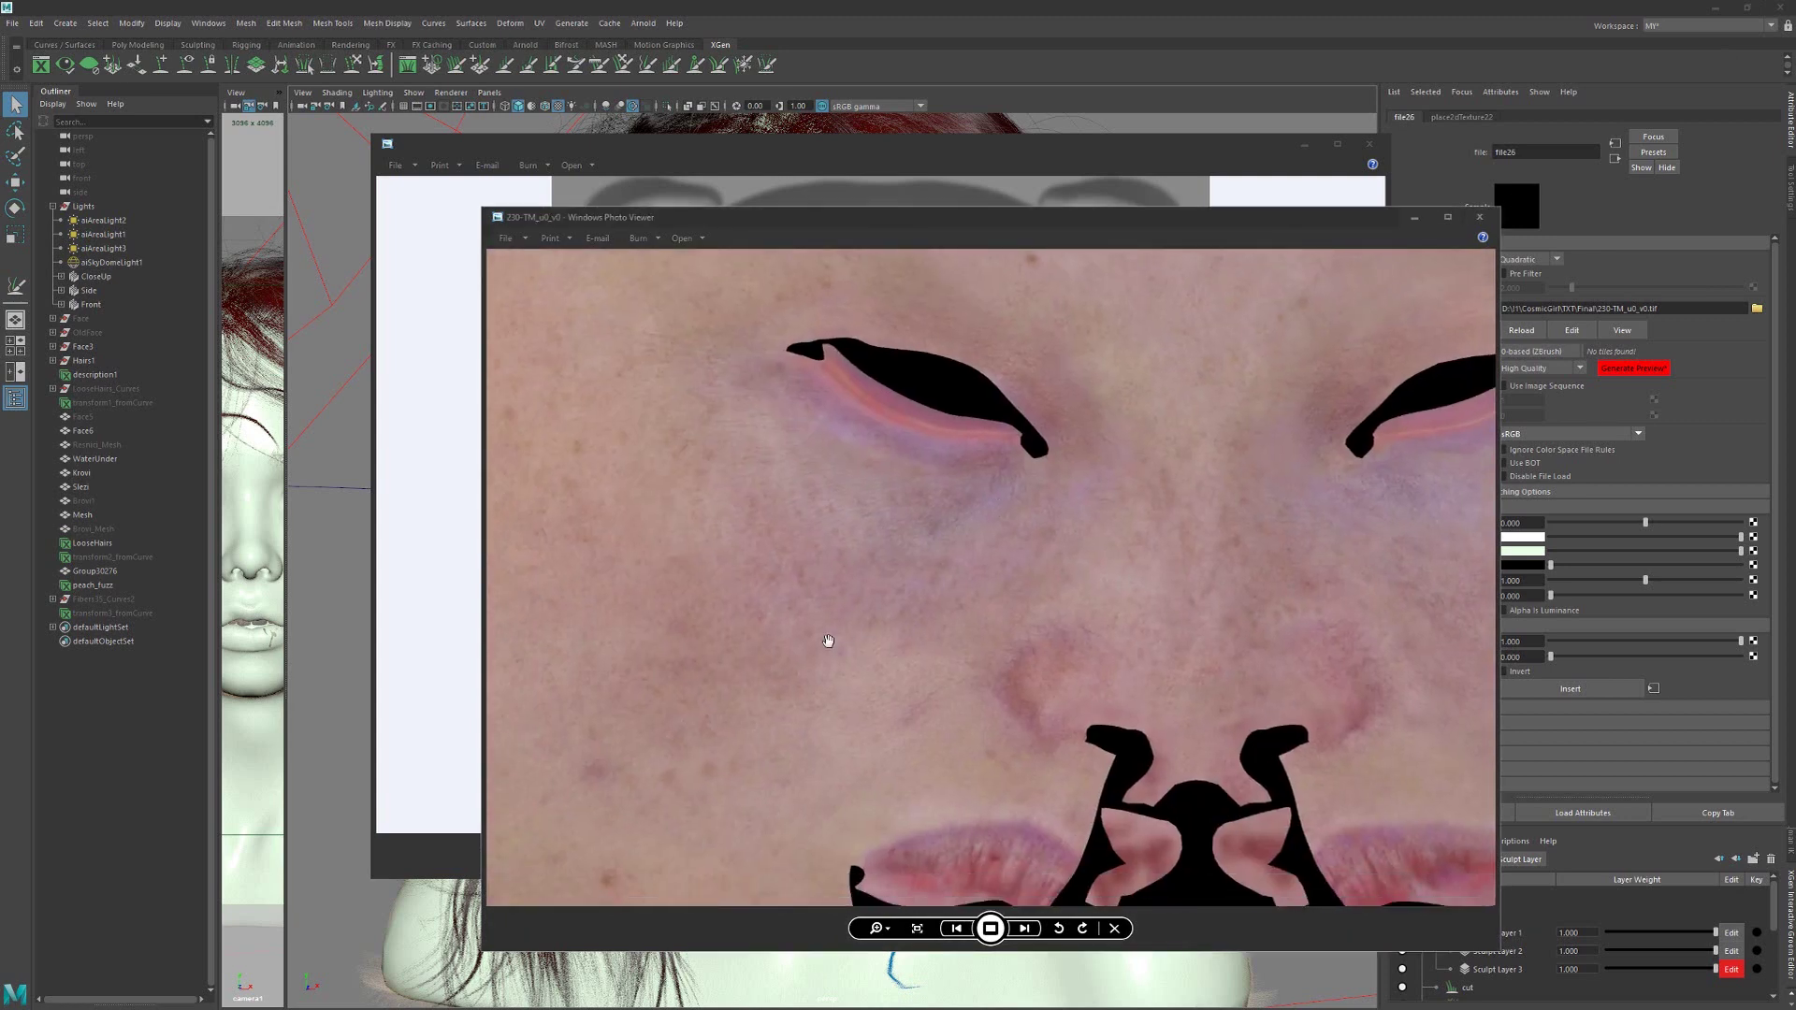
left_click_drag(641, 702, 809, 598)
scroll(904, 535, "up", 2)
left_click_drag(1459, 445, 852, 539)
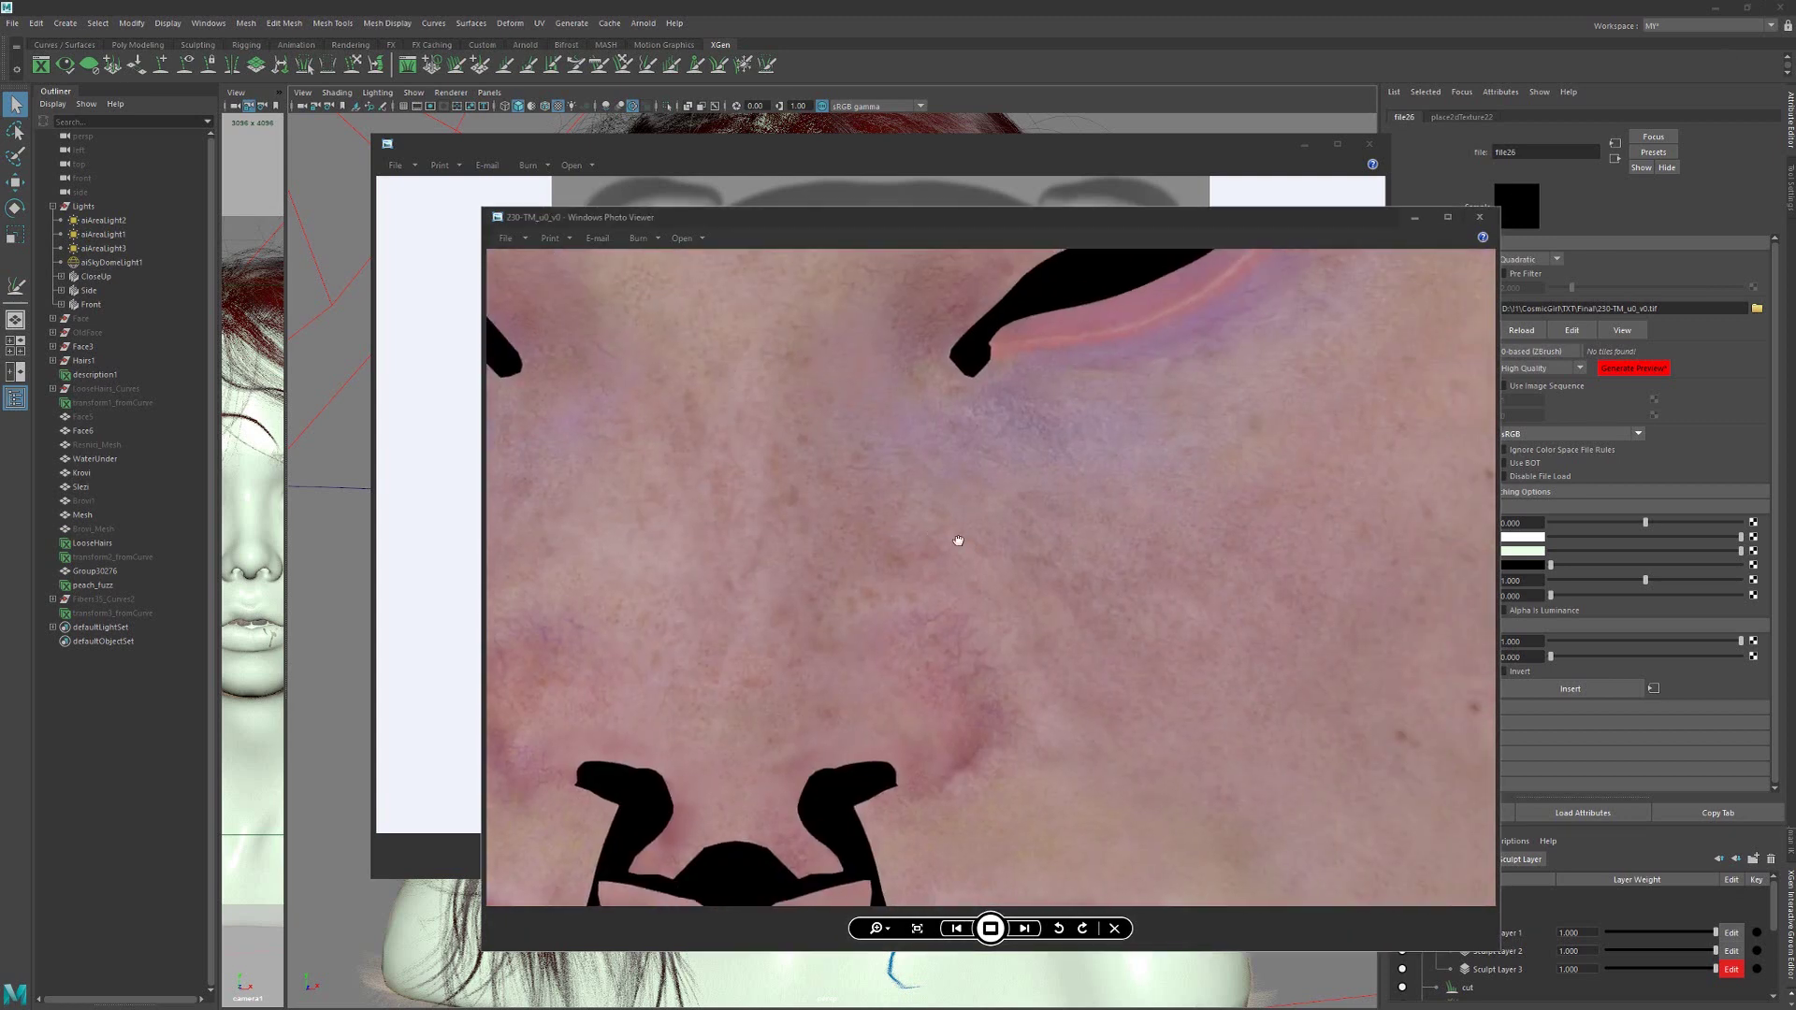
Step: Examine the fine skin spots and pores on both cheeks of the face colour texture
scroll(1126, 565, "down", 2)
left_click_drag(1343, 558, 1059, 573)
scroll(1061, 574, "down", 1)
scroll(942, 576, "up", 2)
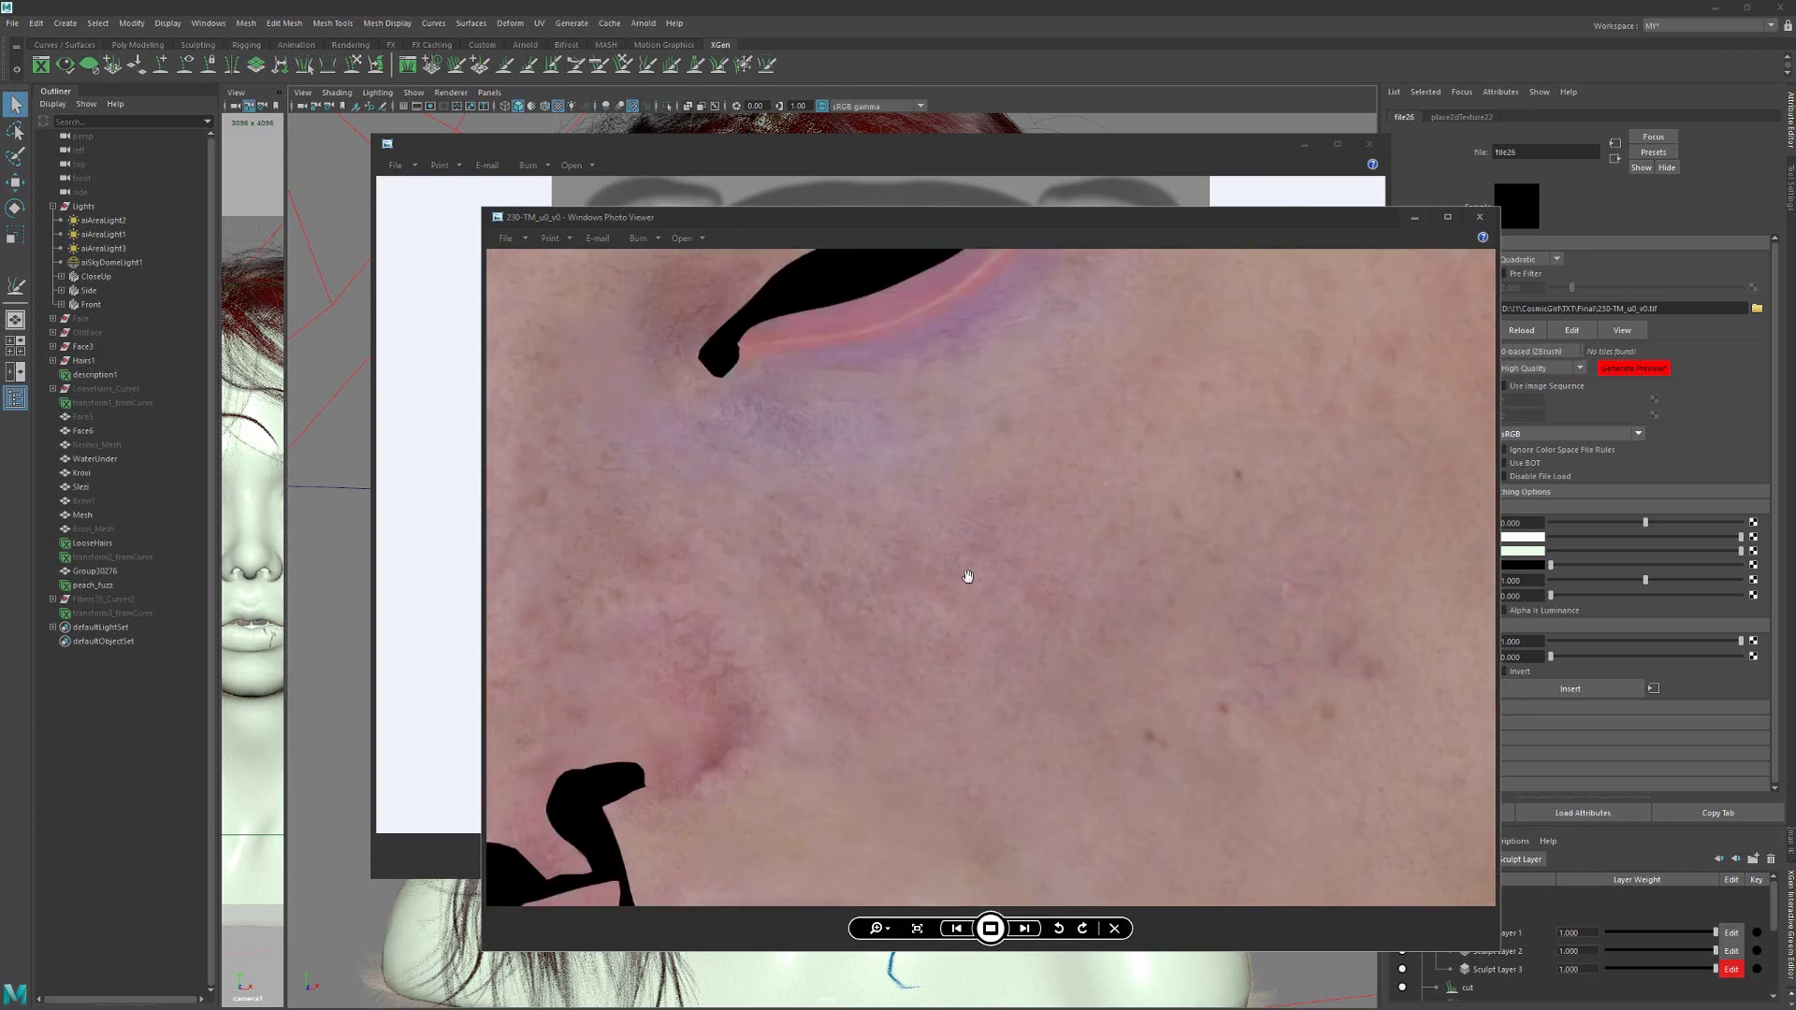
mouse_move(1123, 527)
left_mouse_down()
mouse_move(1074, 537)
mouse_move(1113, 506)
left_mouse_up()
left_click_drag(775, 531, 1216, 505)
left_click_drag(711, 603, 1060, 517)
scroll(886, 626, "up", 1)
scroll(978, 586, "up", 2)
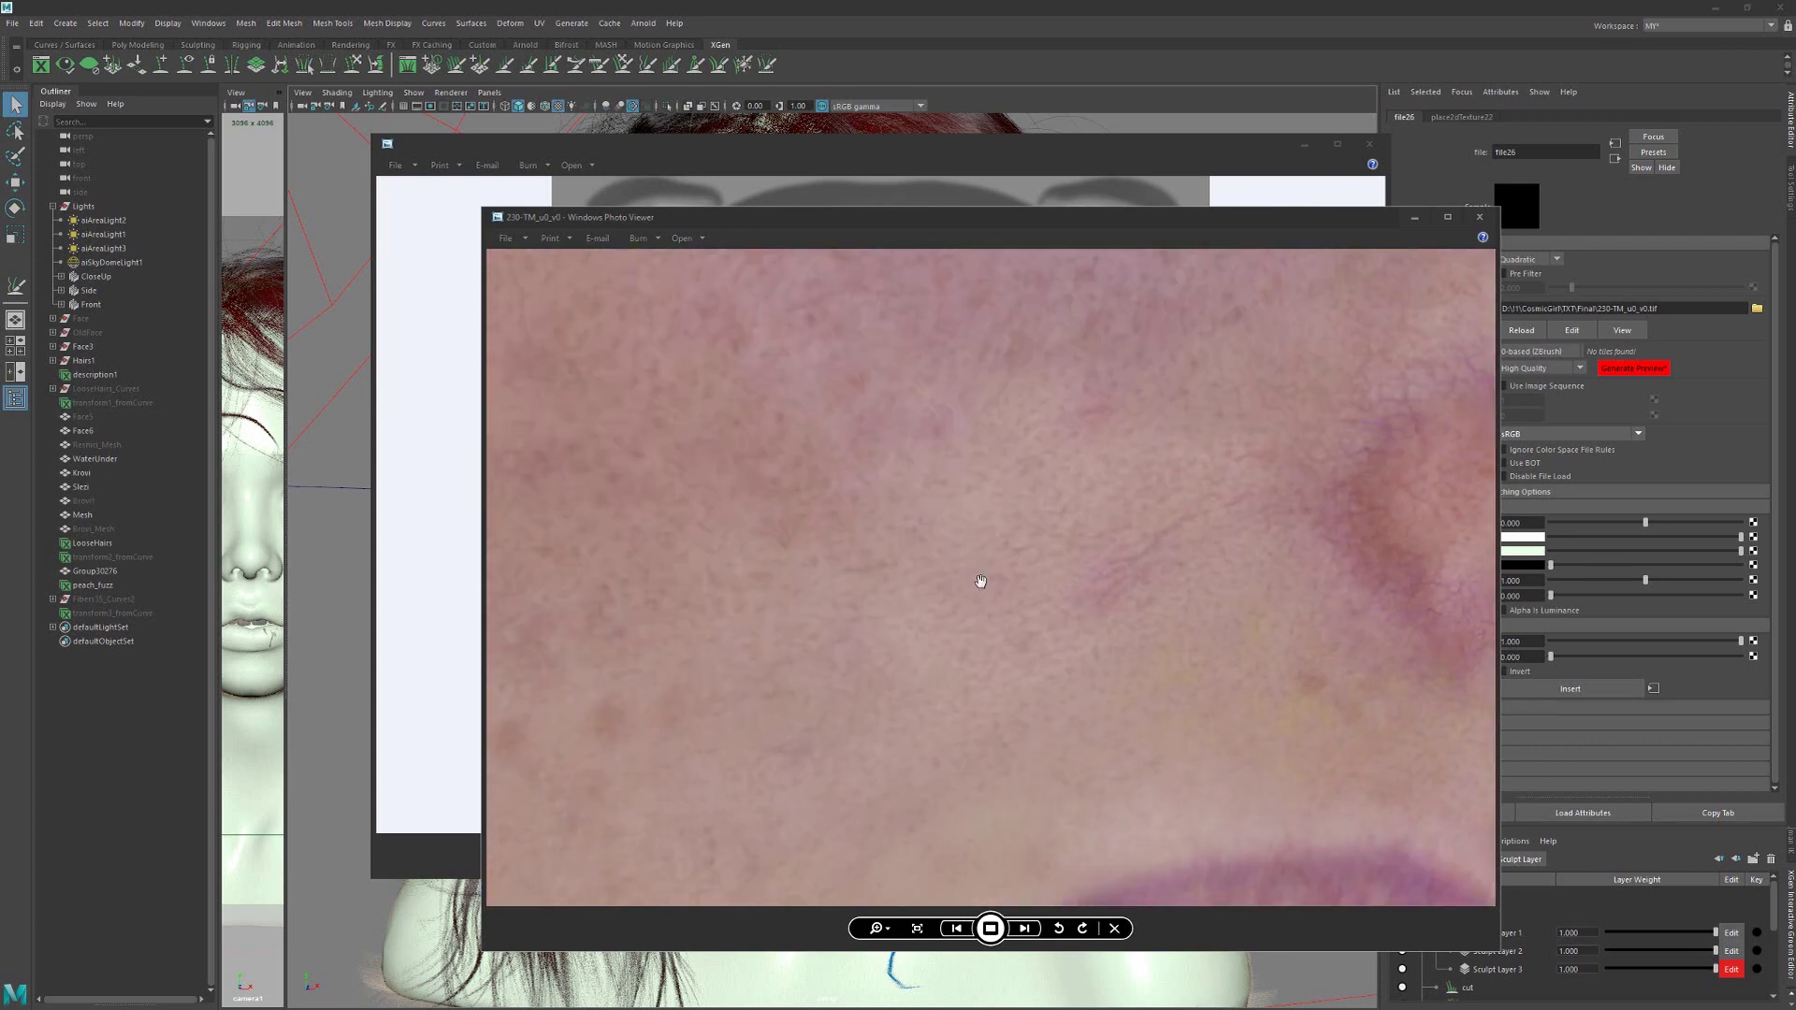
Step: Examine the face colour texture from the cheek across the nose and down to the lips
scroll(1012, 583, "up", 1)
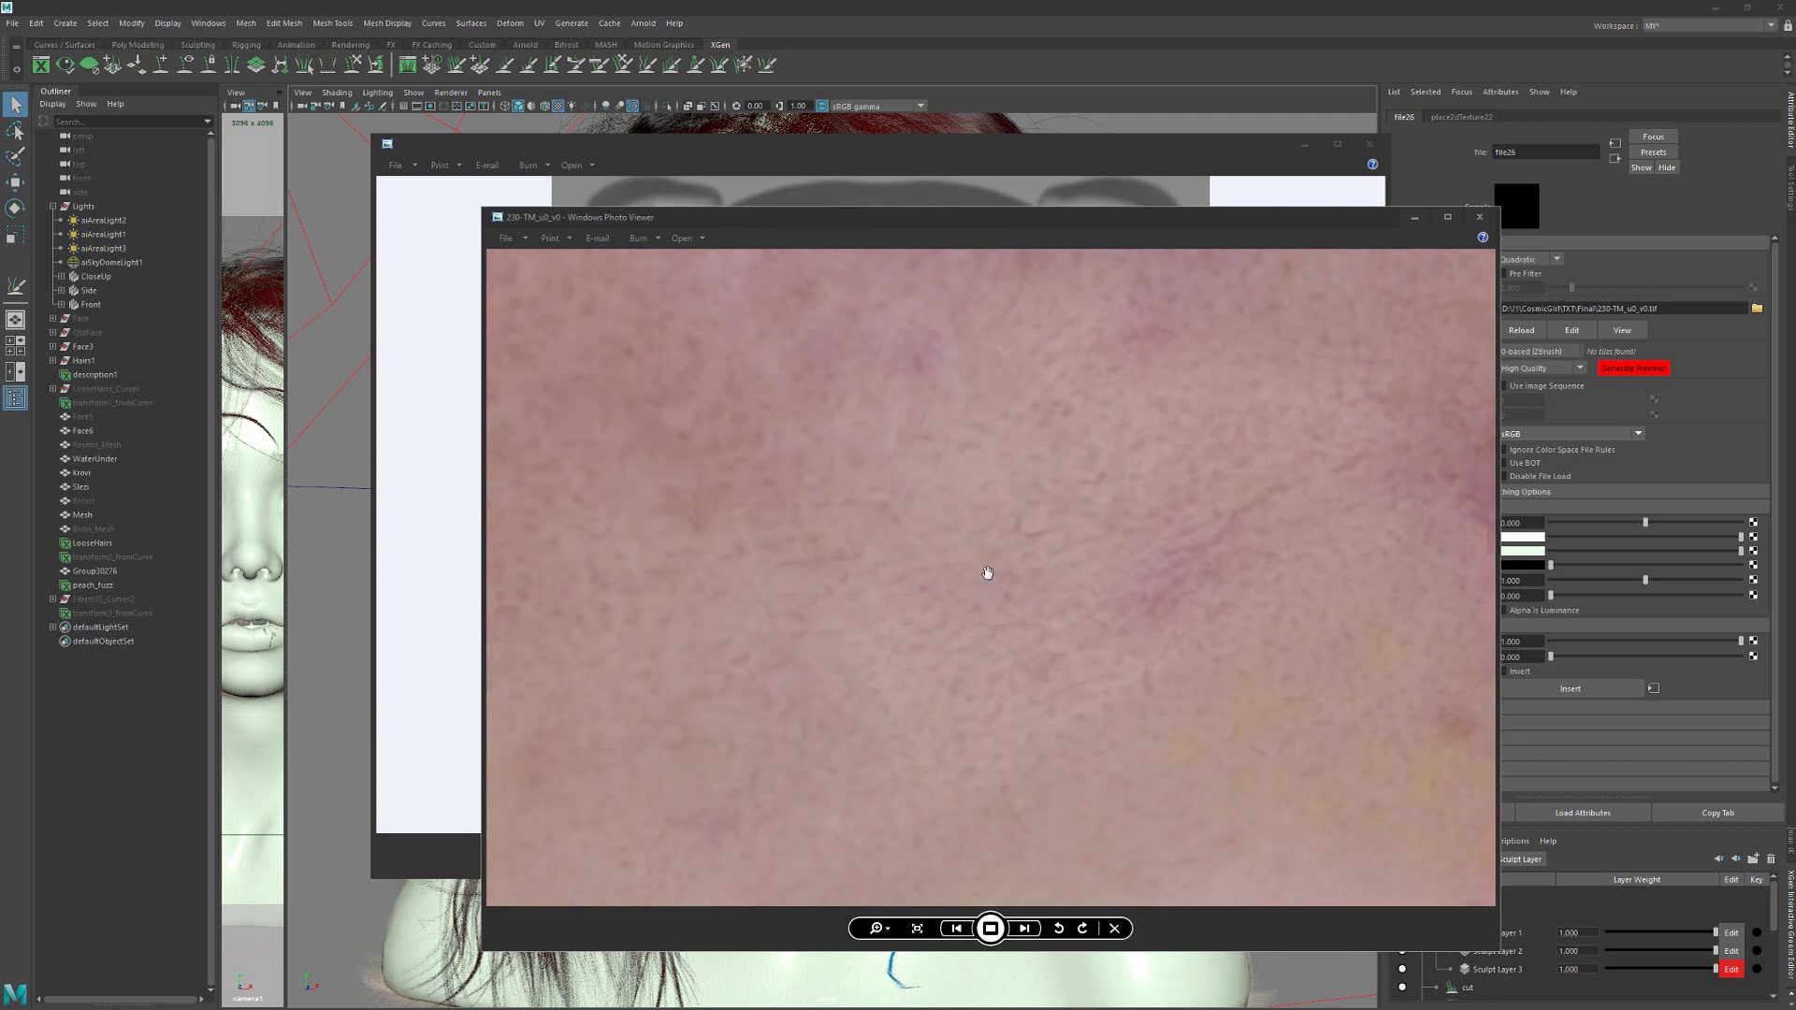
left_click_drag(1152, 570, 974, 573)
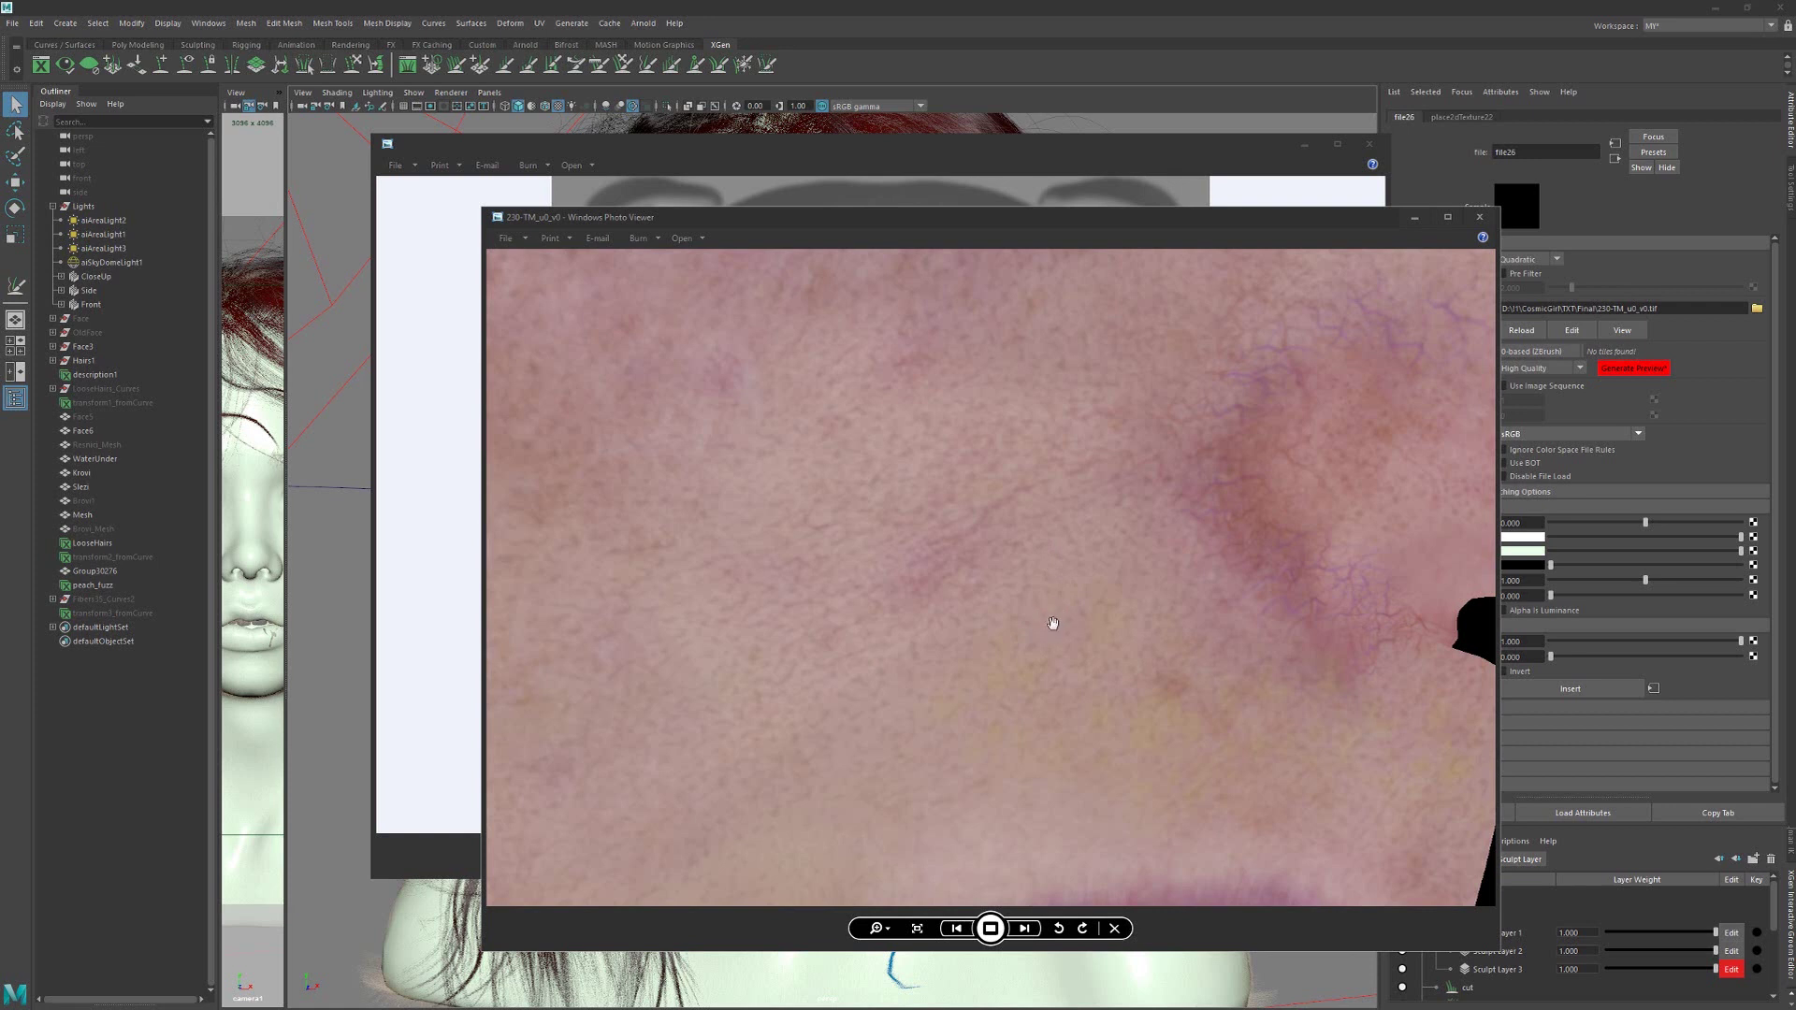
left_click_drag(1073, 496, 874, 675)
scroll(944, 725, "down", 1)
left_click_drag(1187, 569, 938, 602)
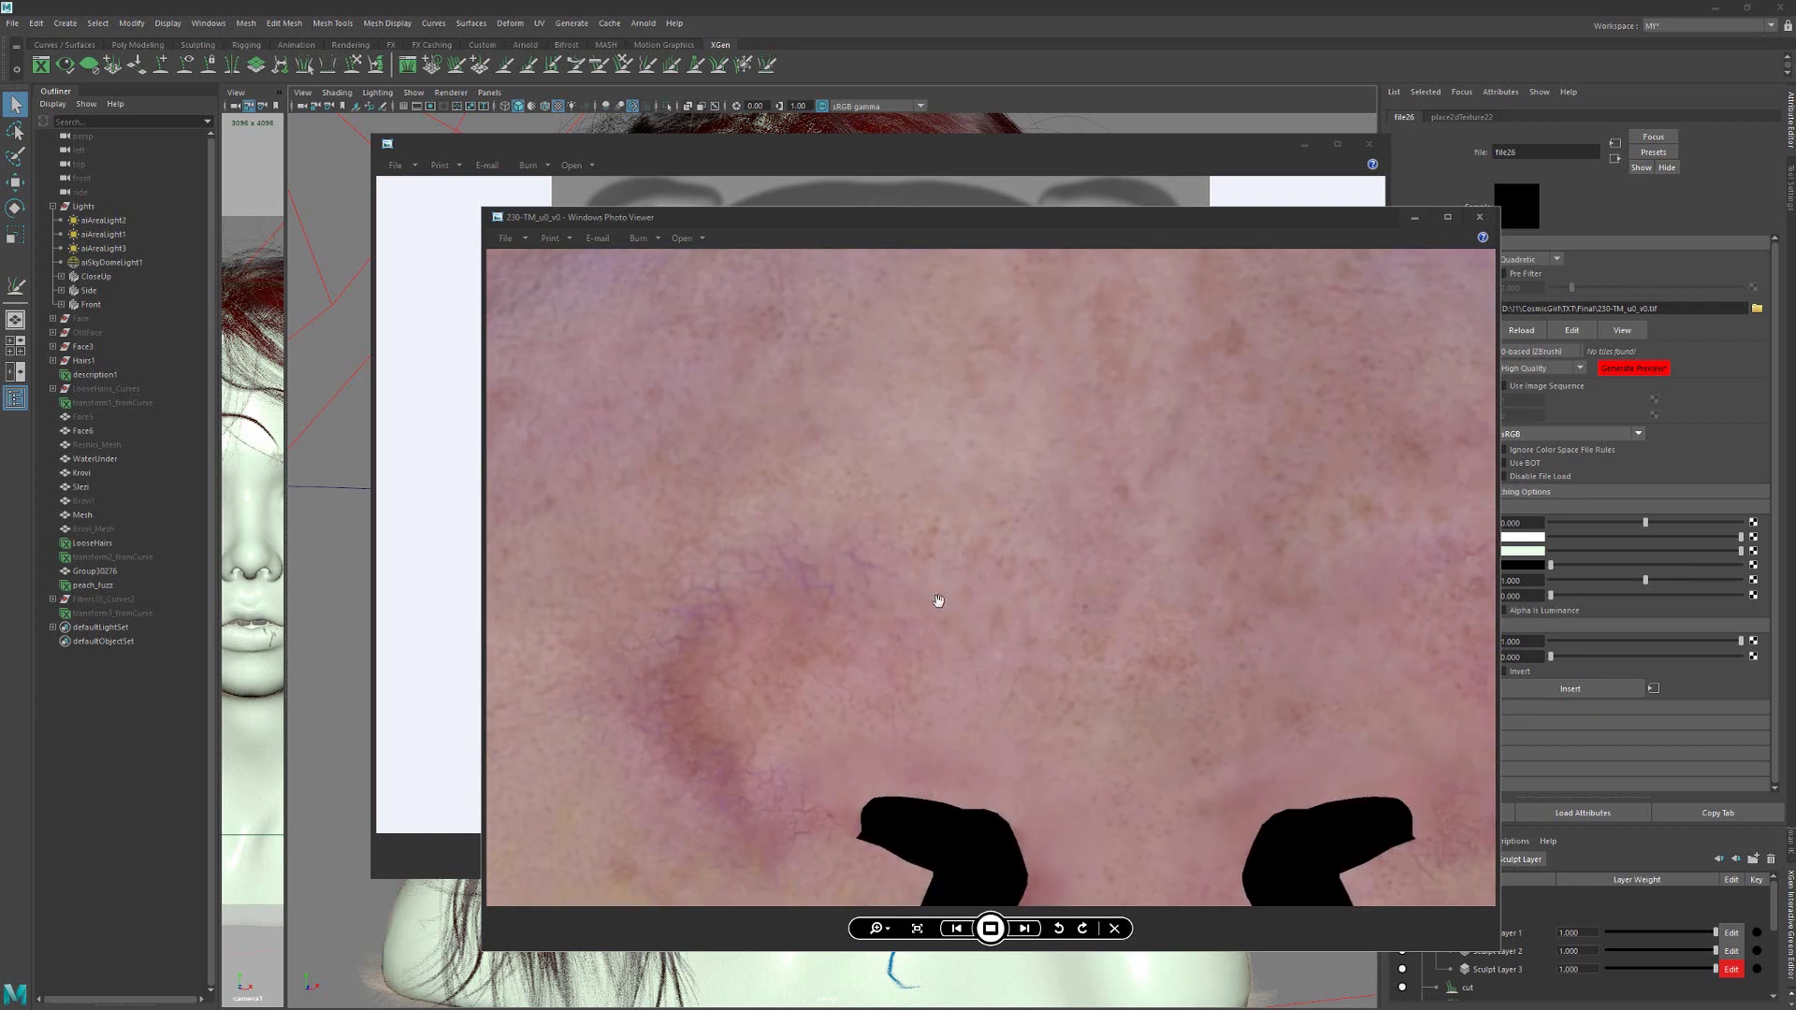
scroll(938, 601, "down", 2)
left_click_drag(1252, 490, 989, 670)
left_click_drag(894, 556, 1275, 437)
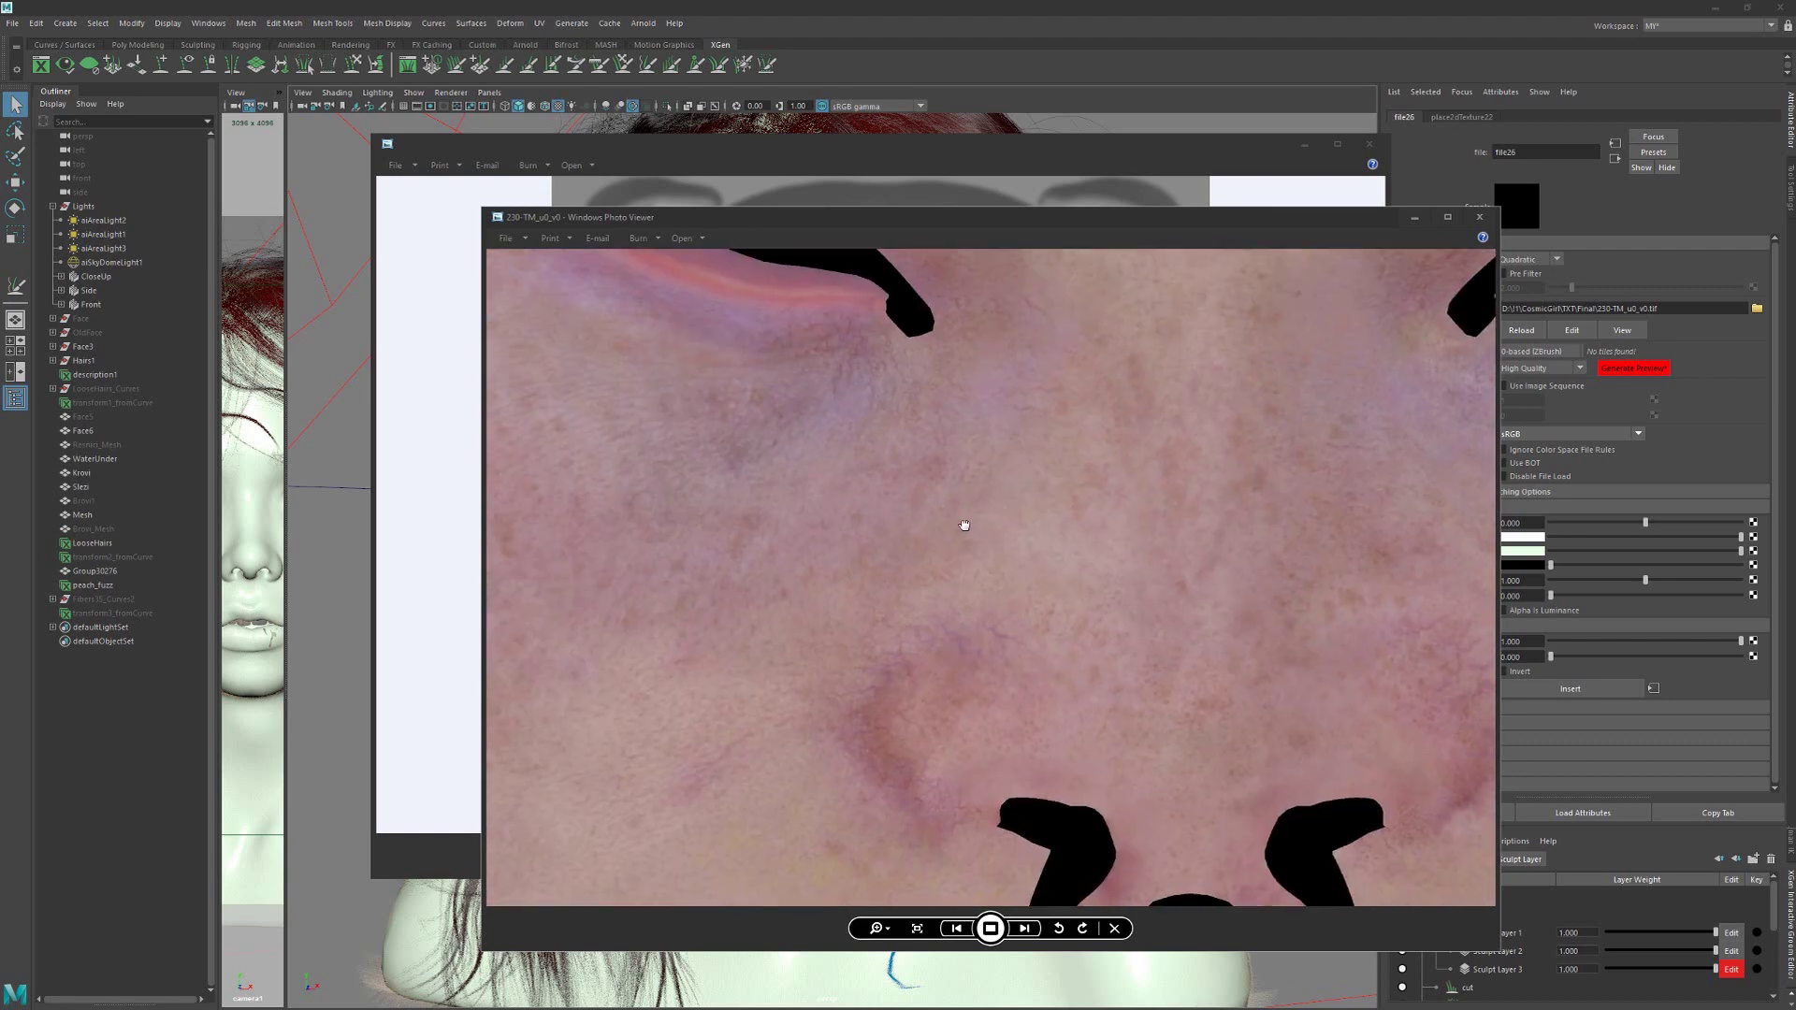
left_click_drag(869, 891, 978, 557)
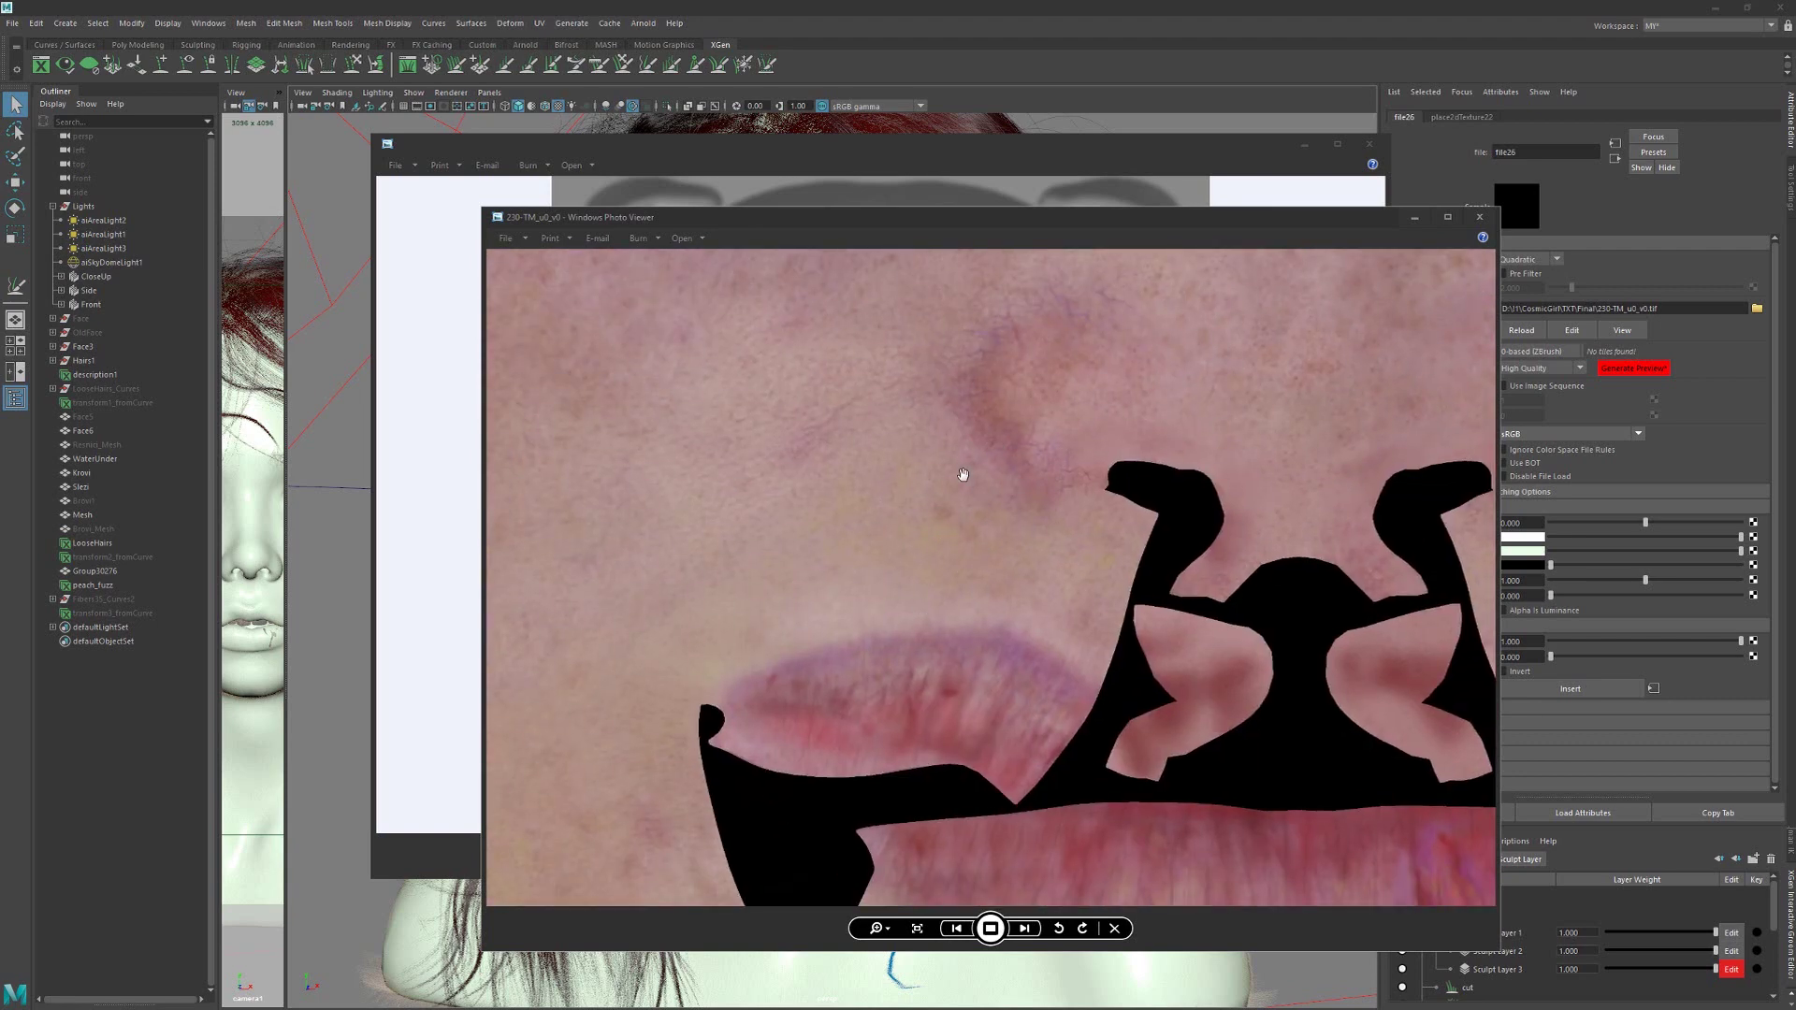
left_click_drag(938, 521, 943, 602)
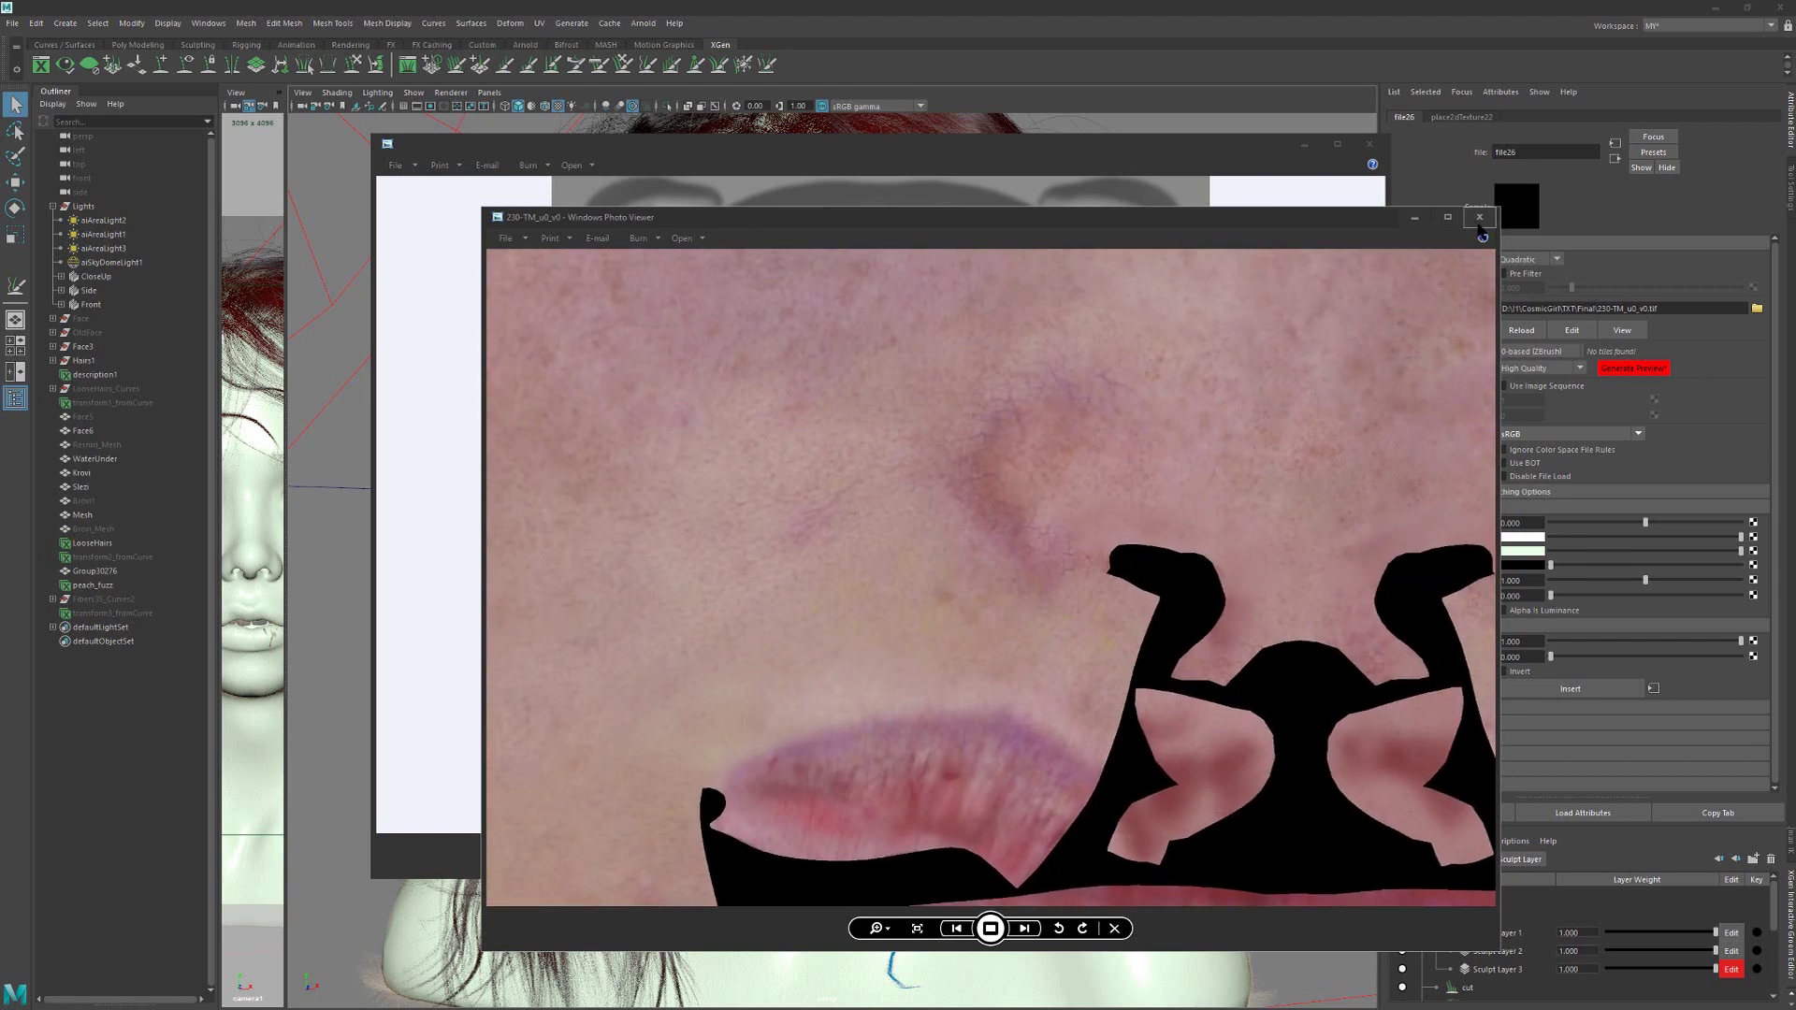
Step: Close the colour texture, examine the SpecSmall specular map around the eyes, nose and mouth, and close it as well
left_click(1478, 224)
left_click_drag(1050, 160, 1050, 177)
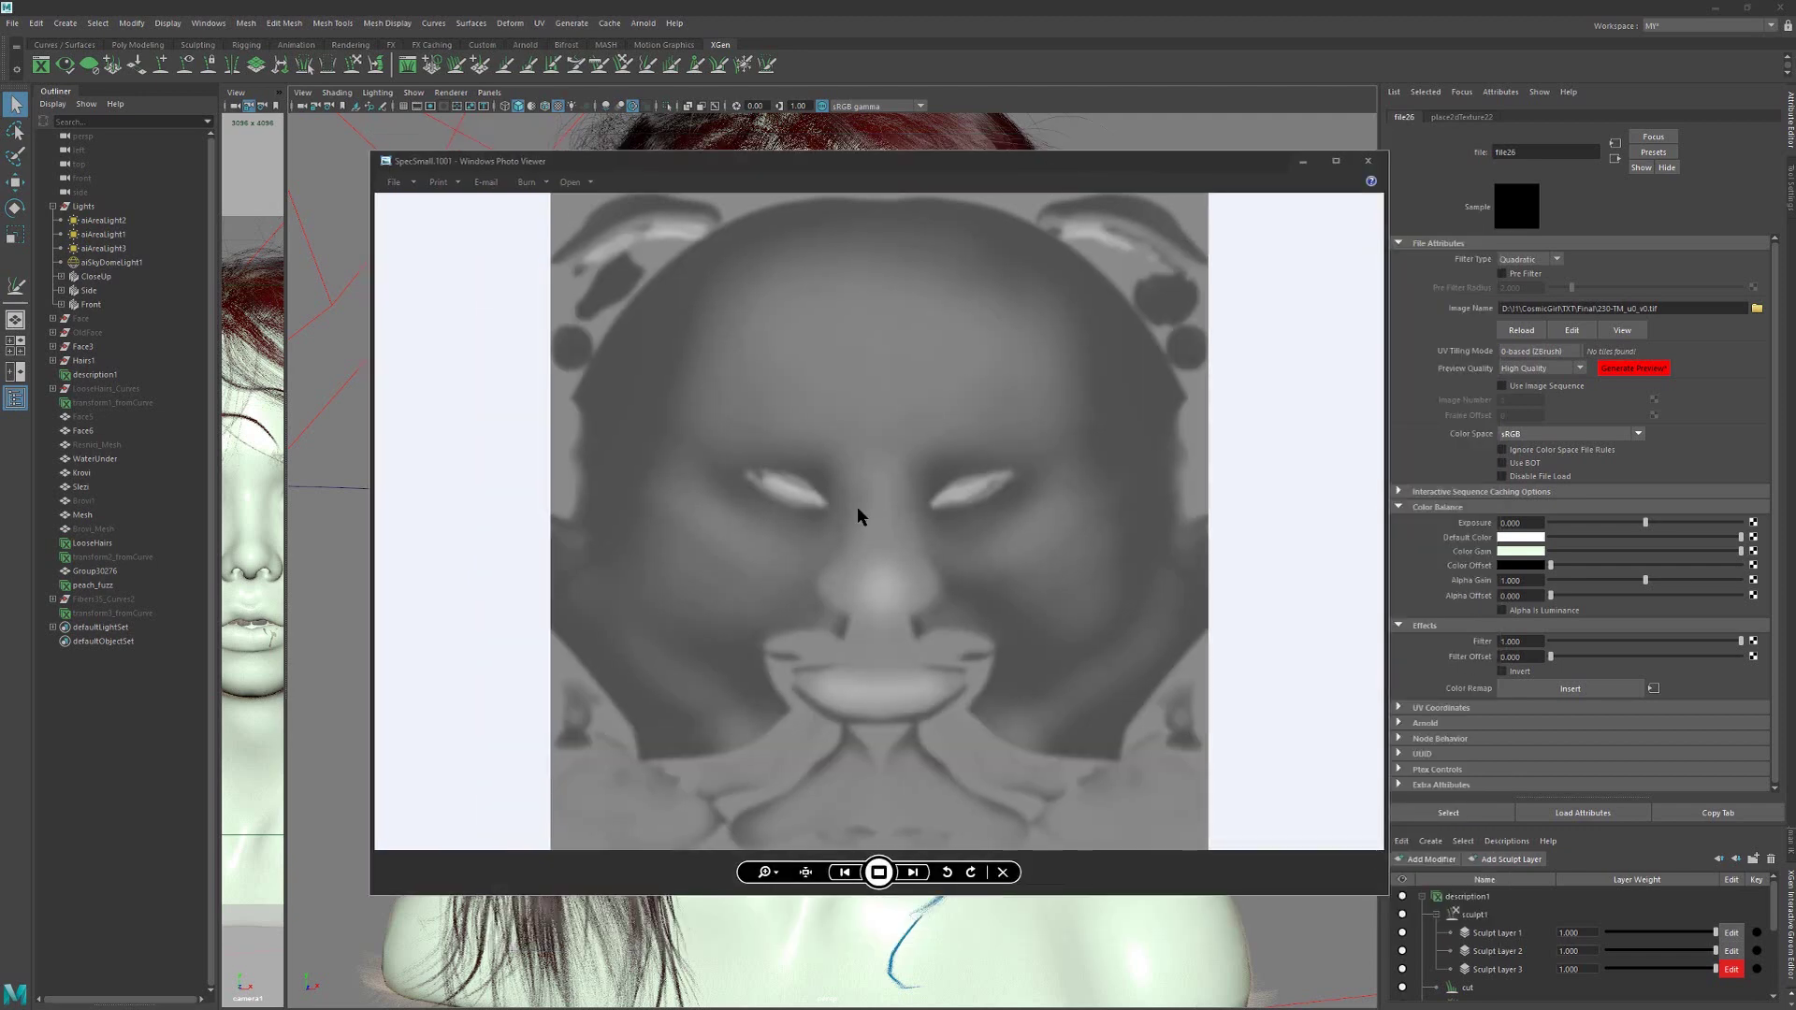
scroll(858, 509, "up", 3)
left_click_drag(913, 576, 951, 698)
scroll(921, 522, "up", 2)
left_click_drag(934, 479, 934, 373)
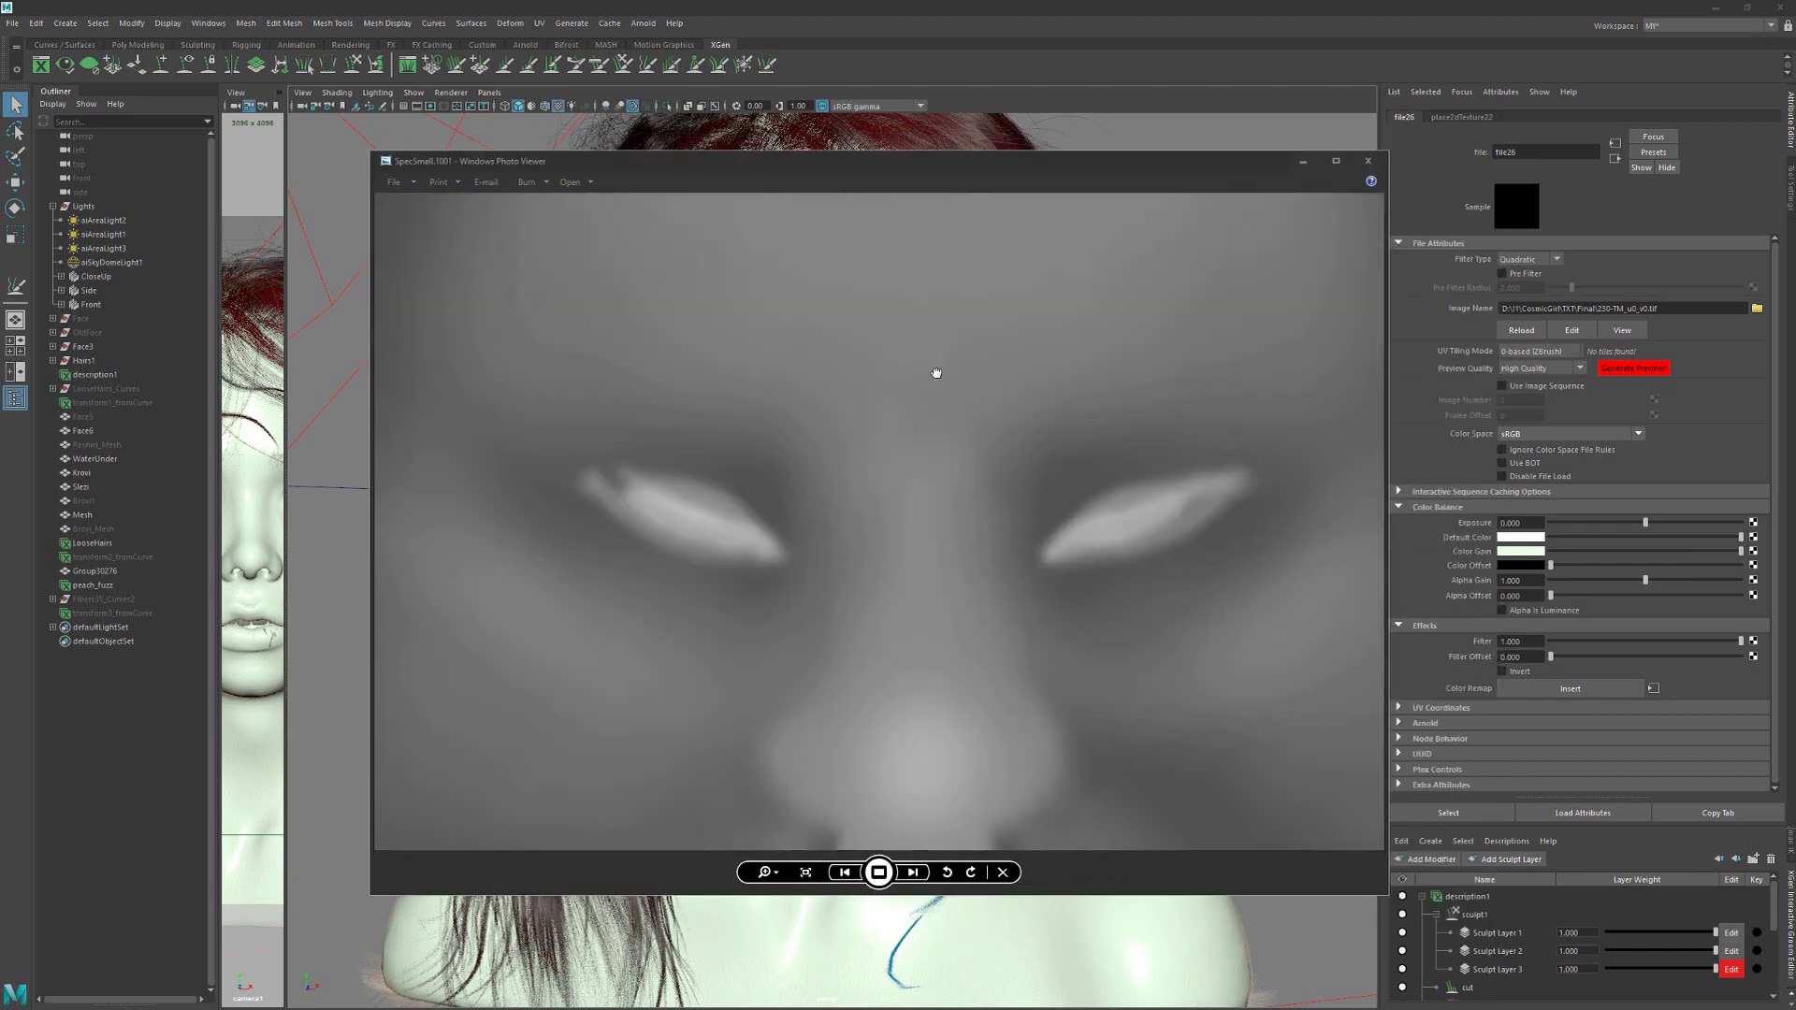
left_click_drag(934, 654, 935, 469)
scroll(936, 472, "down", 1)
scroll(929, 589, "down", 2)
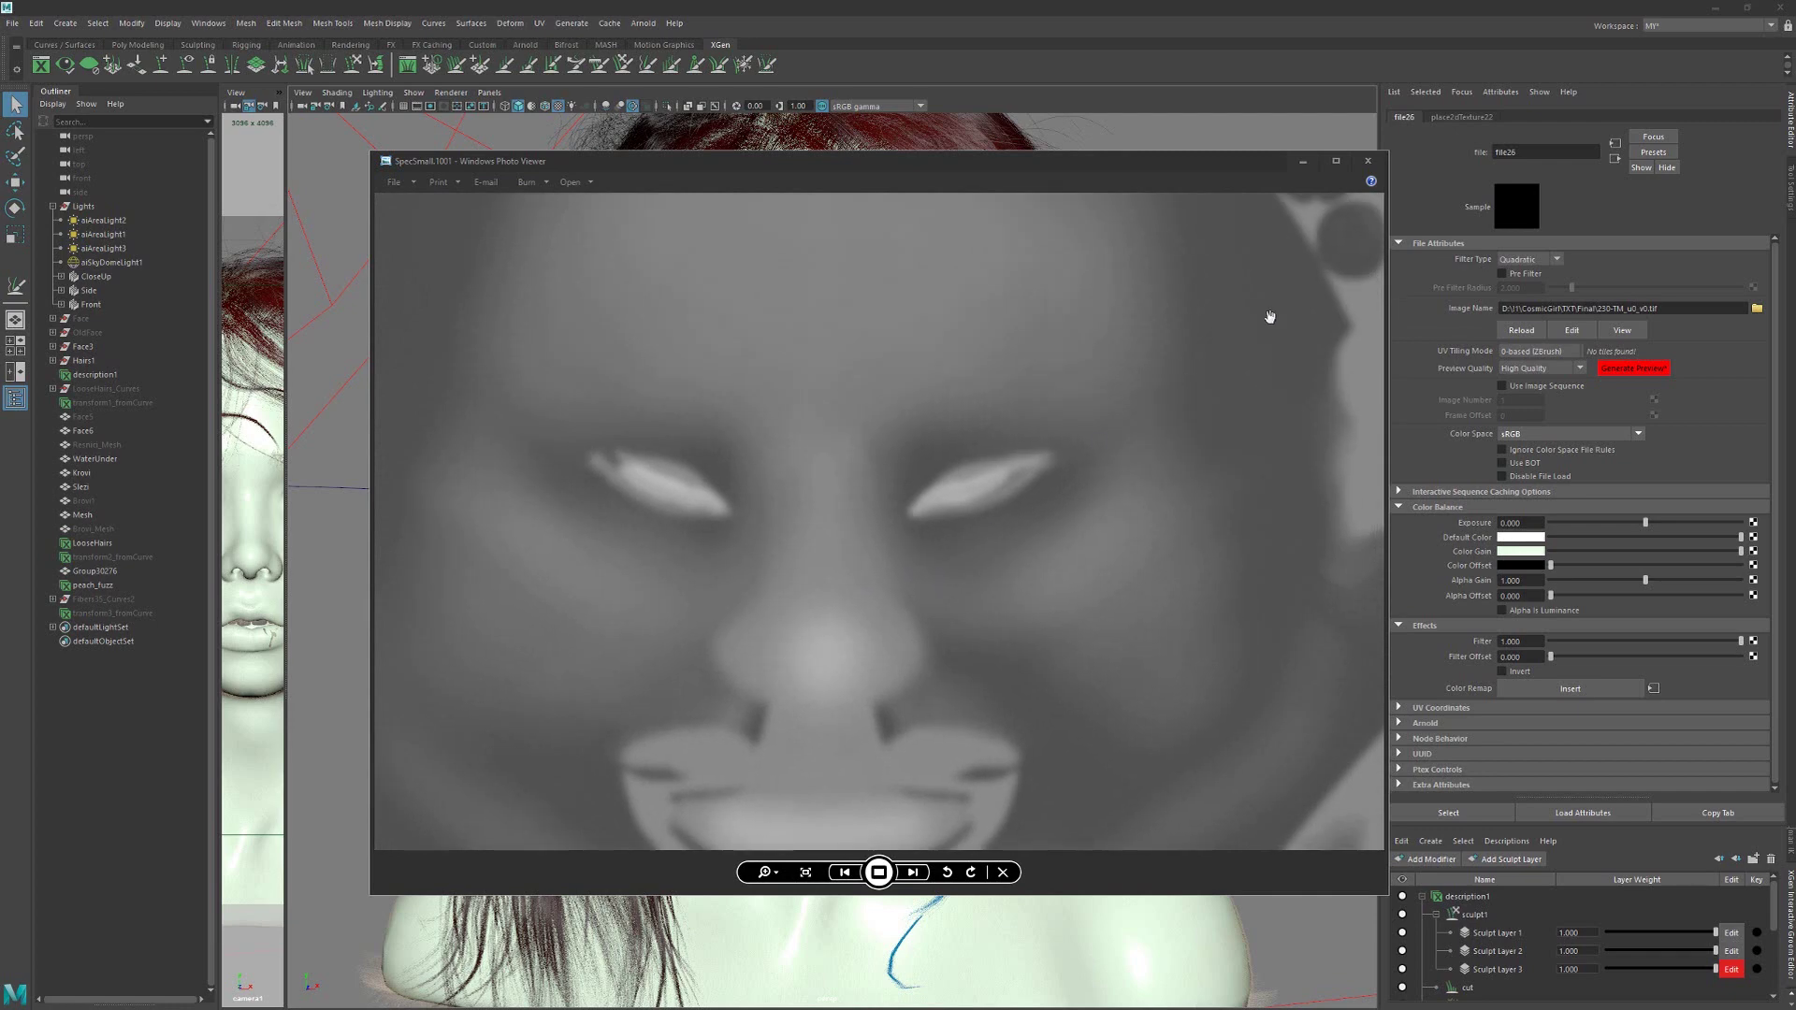
left_click(1367, 162)
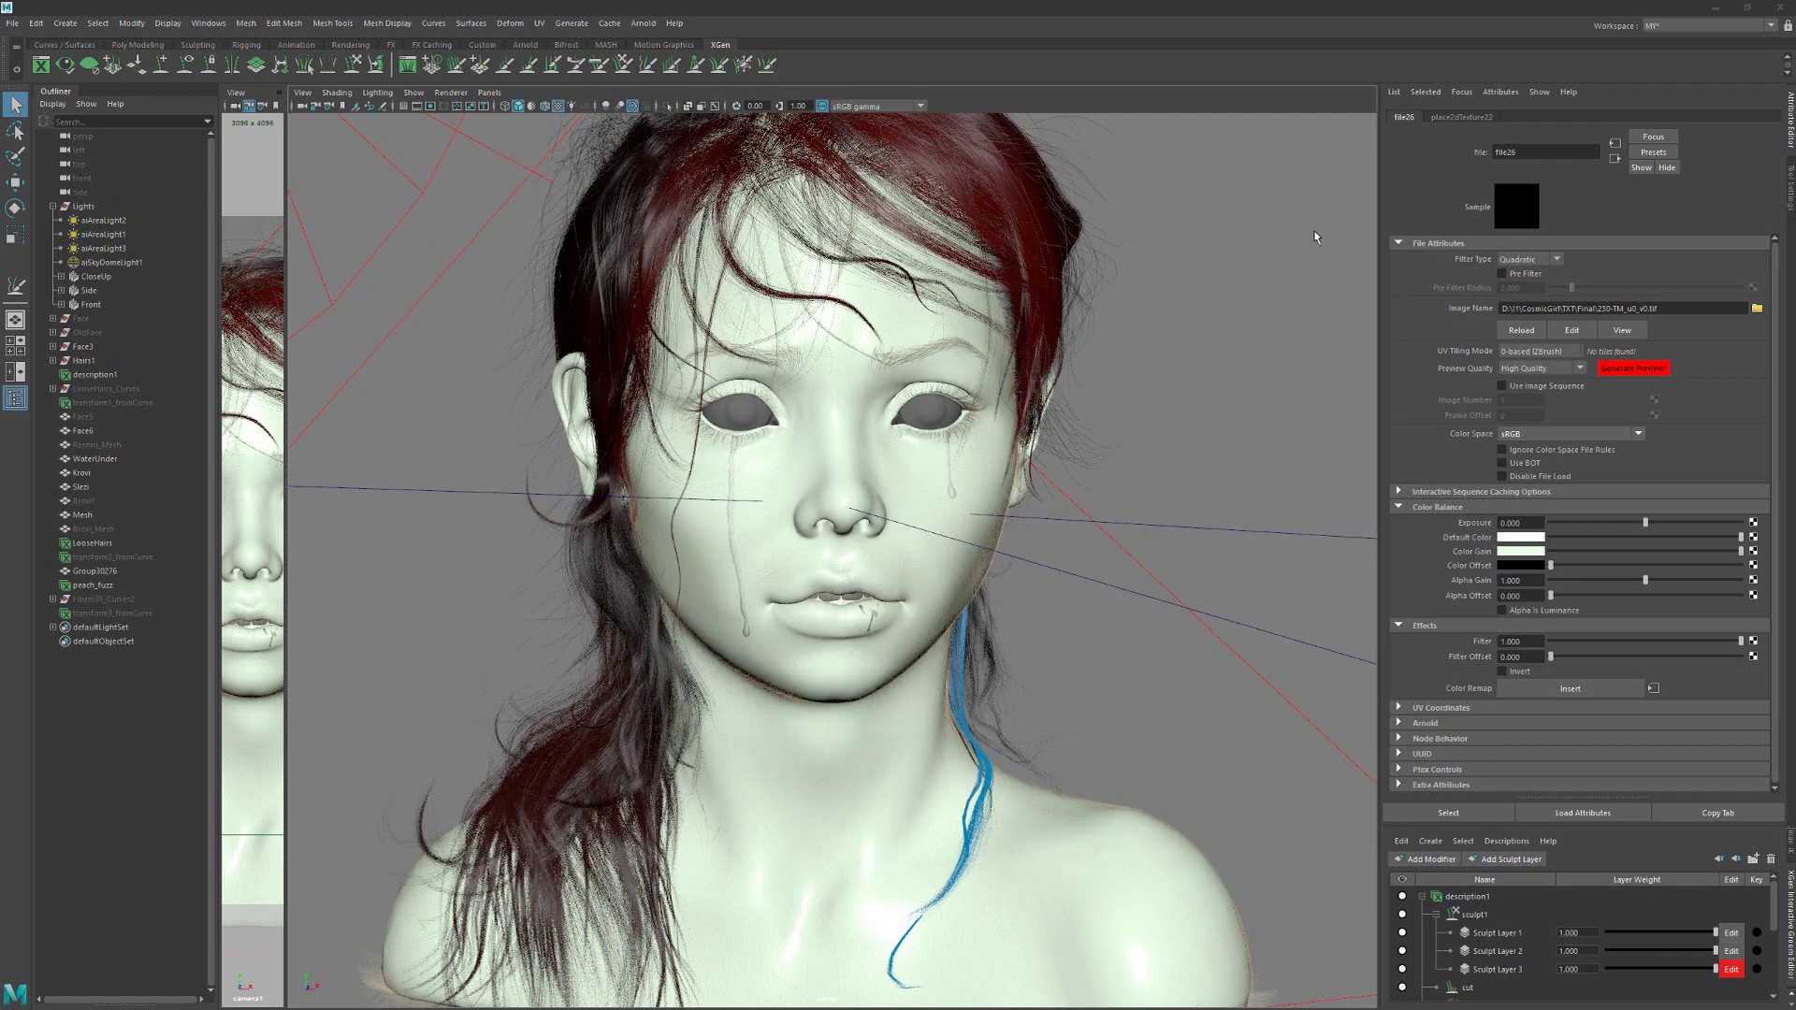
Step: Select the sky dome light surrounding the bust and view its shape attributes
left_click_drag(1000, 564, 1035, 646, "alt")
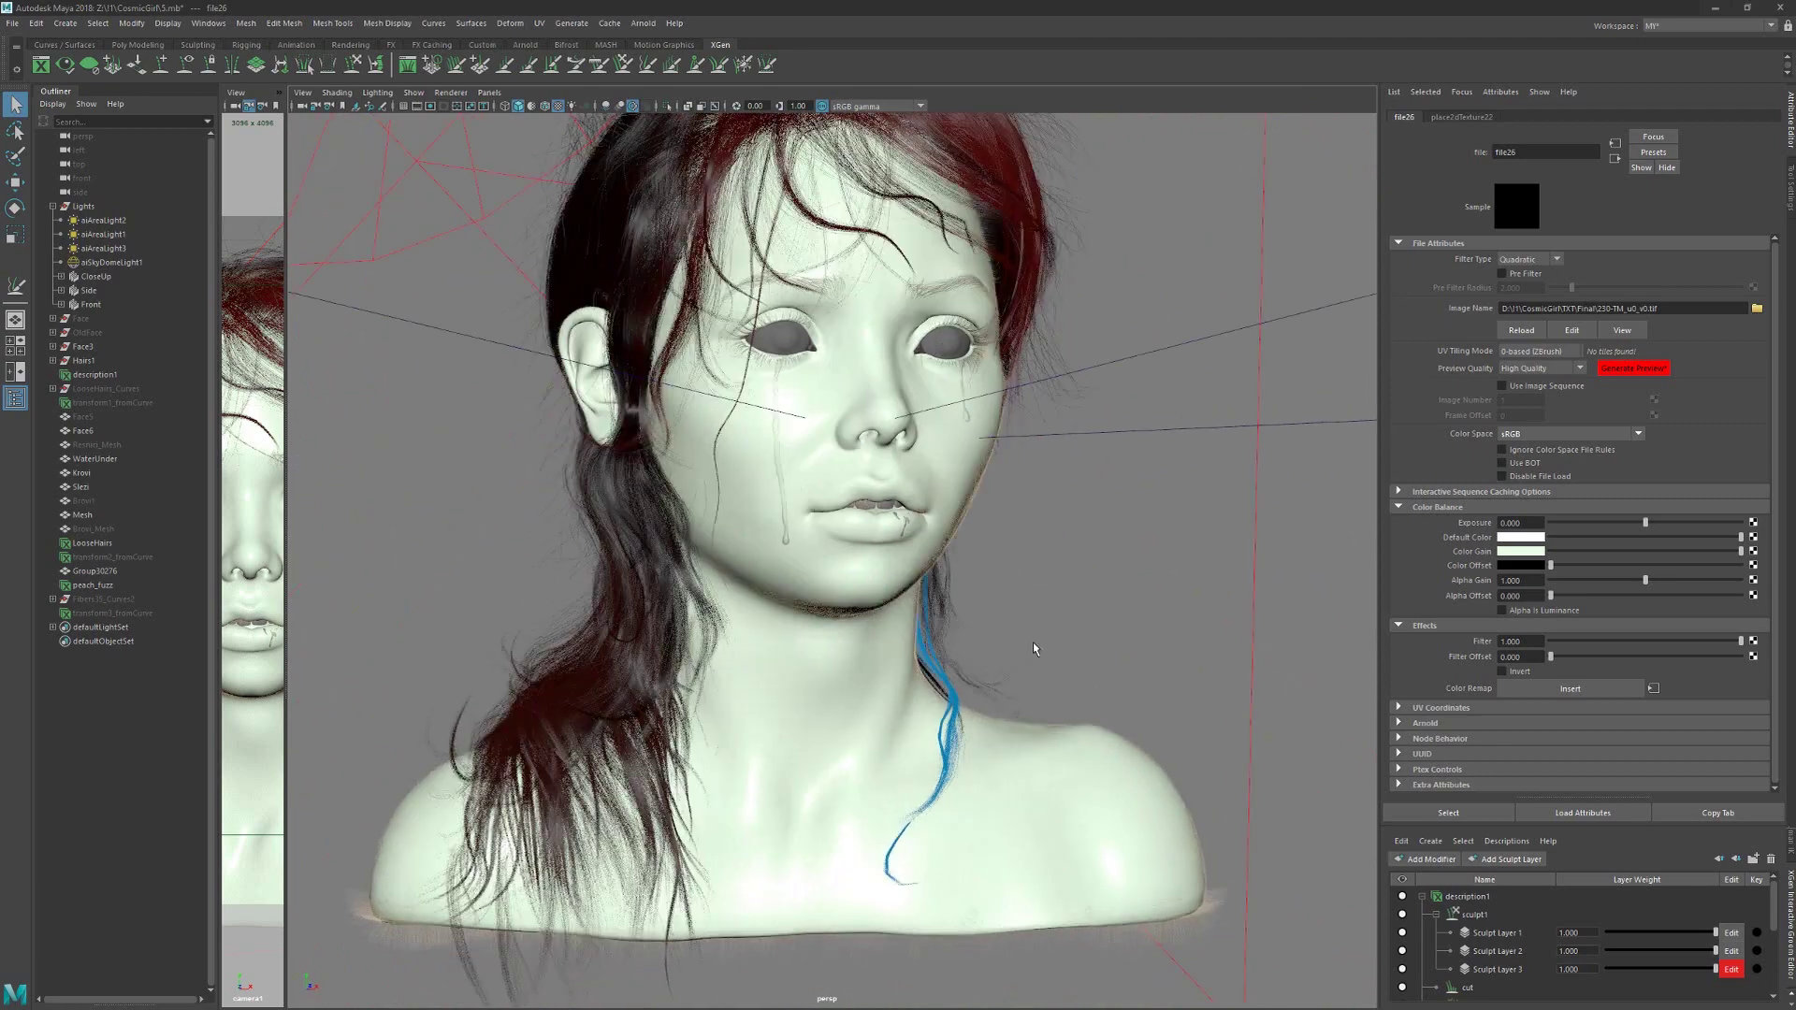
middle_click_drag(1034, 646, 1041, 570, "alt")
left_click_drag(1041, 569, 1026, 551, "alt")
scroll(696, 587, "down", 5)
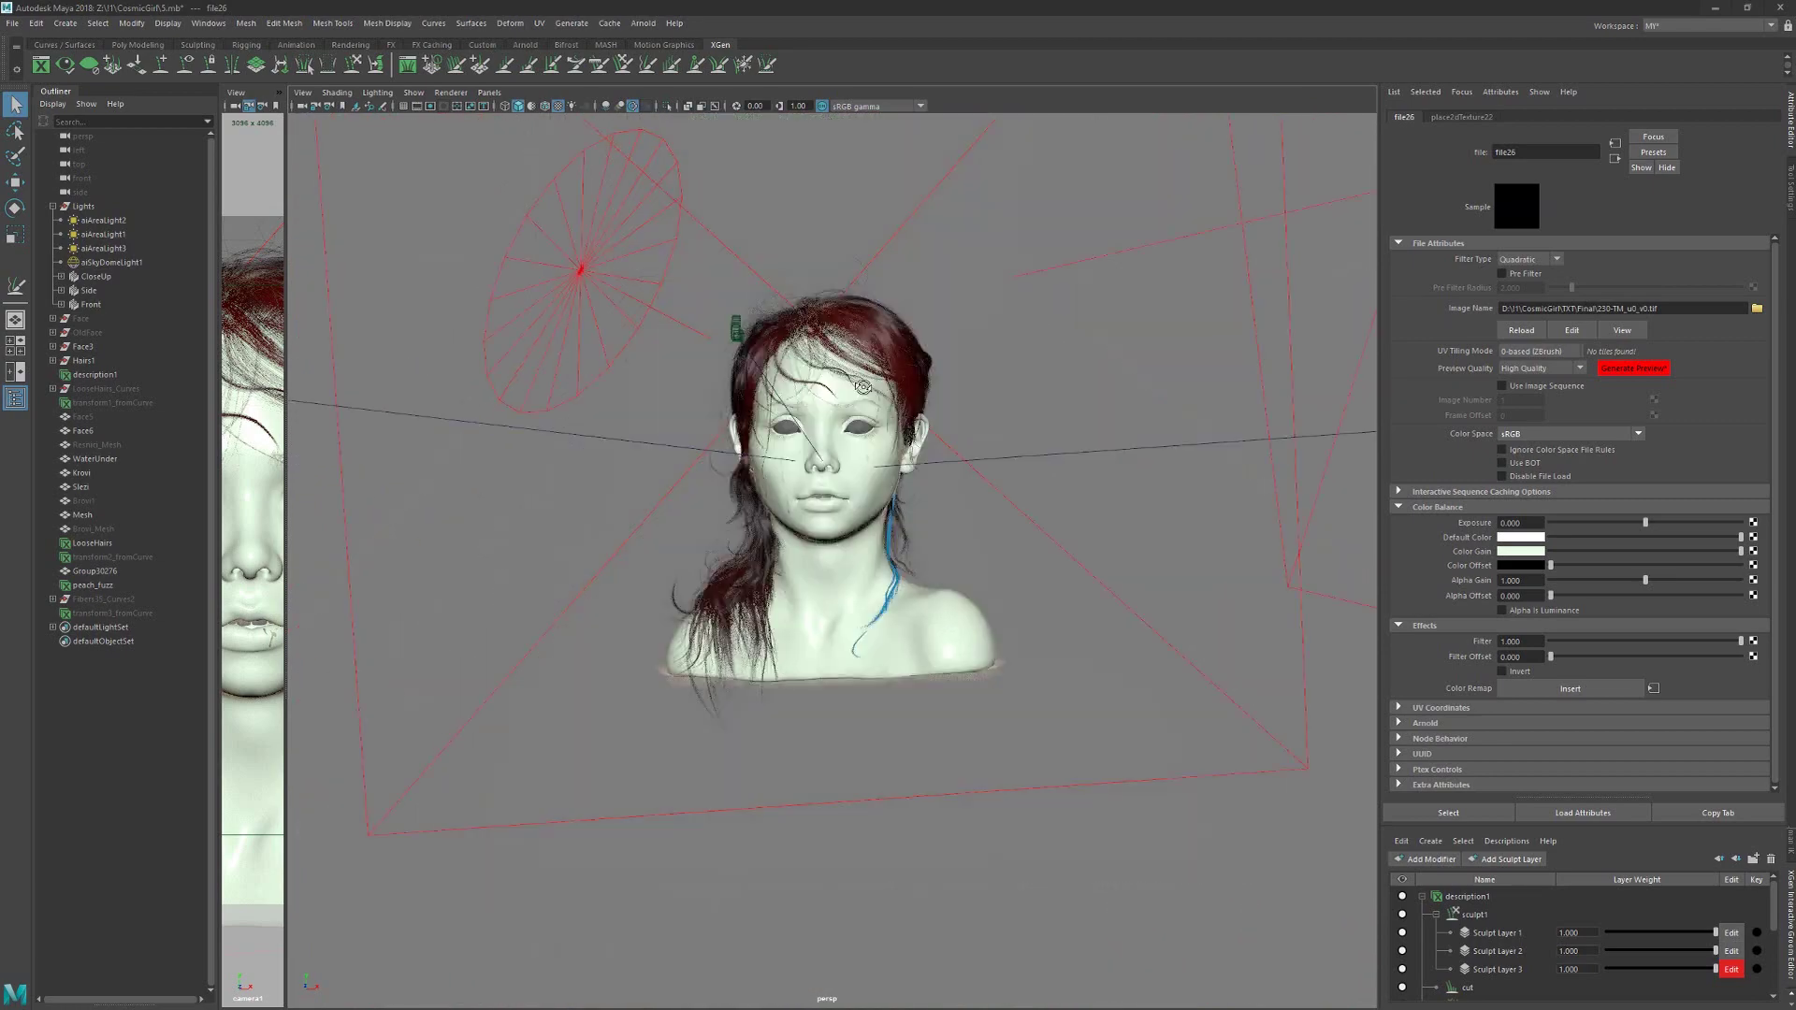
left_click_drag(695, 586, 850, 502, "alt")
scroll(850, 503, "down", 1)
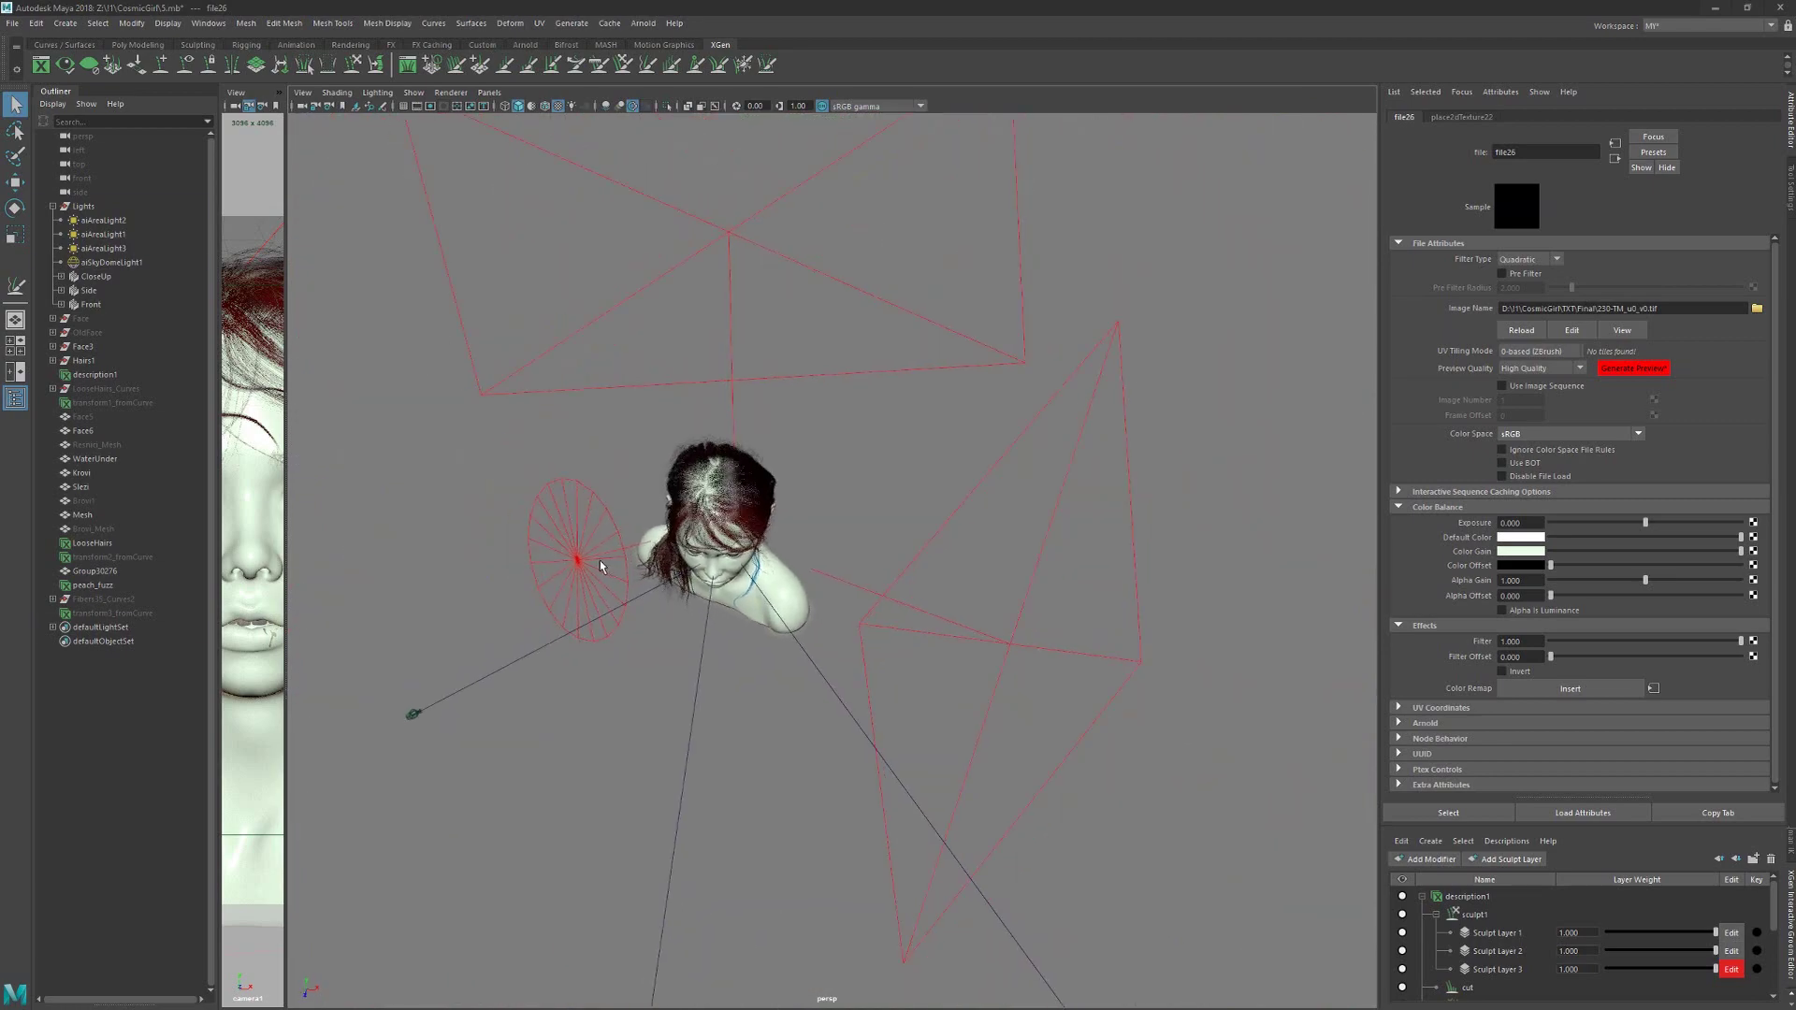
left_click(599, 559)
right_click_drag(1058, 593, 1018, 493, "alt")
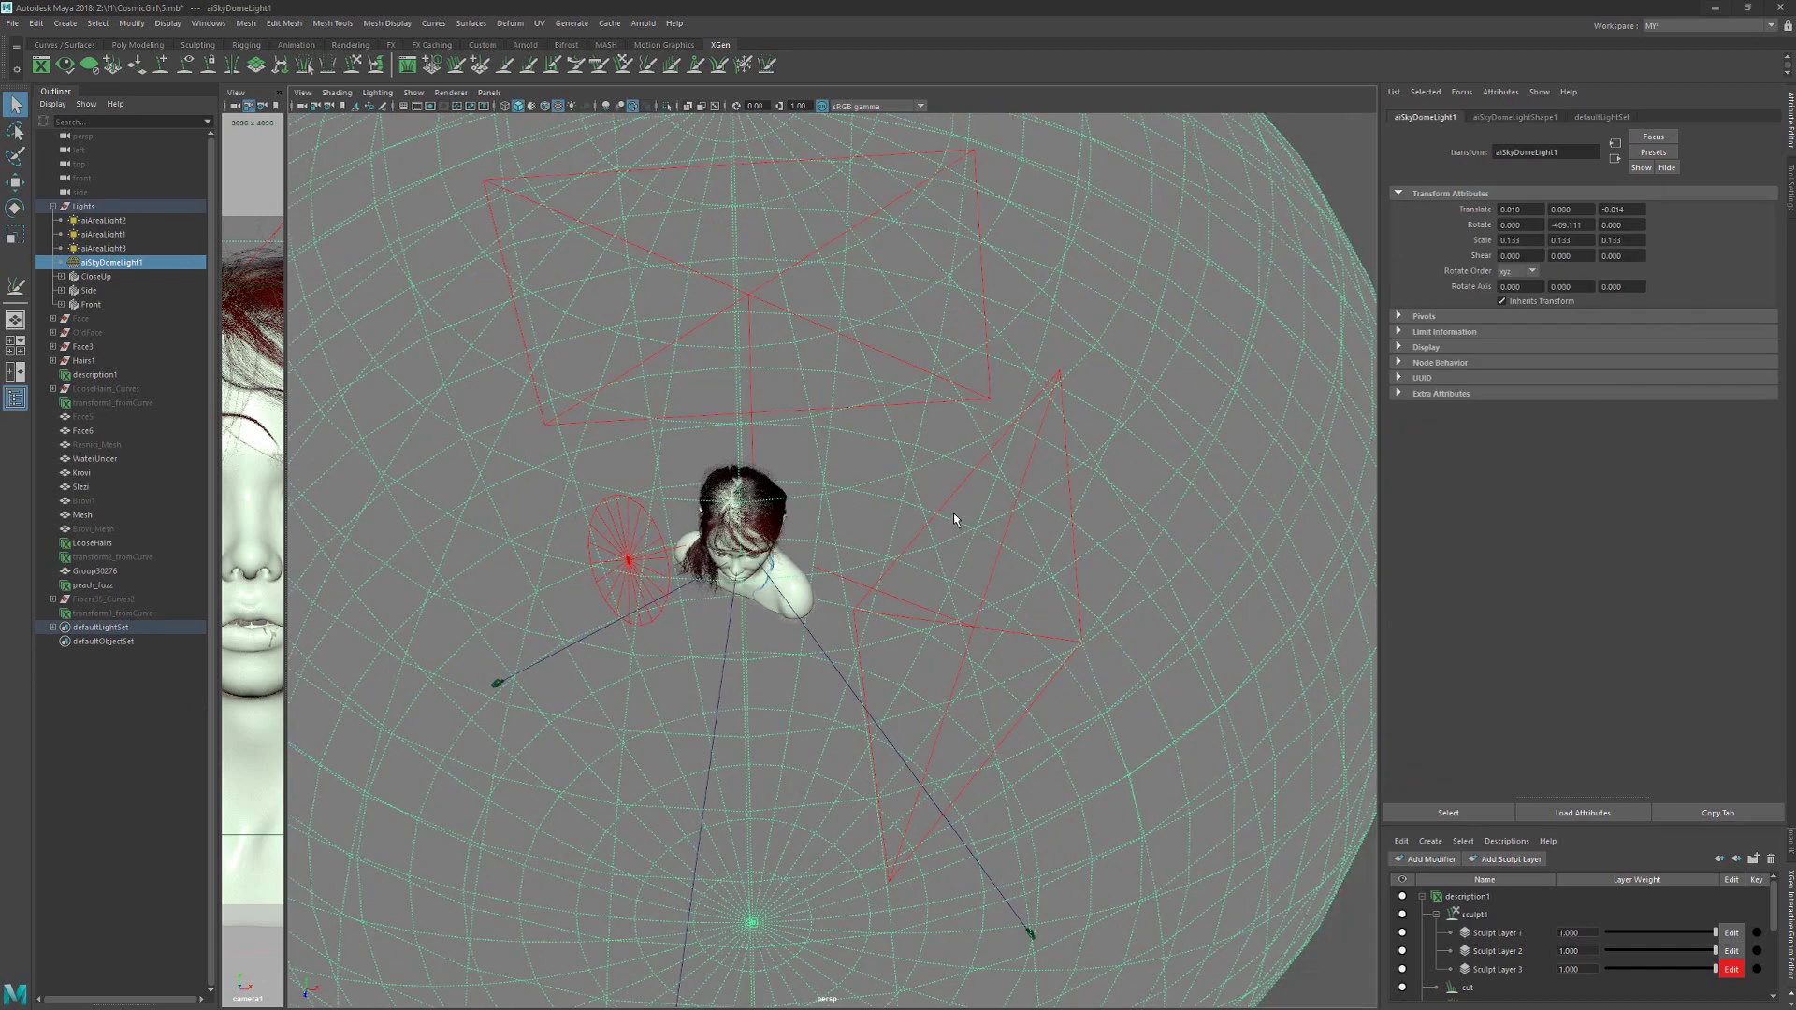
left_click_drag(954, 519, 1328, 412, "alt")
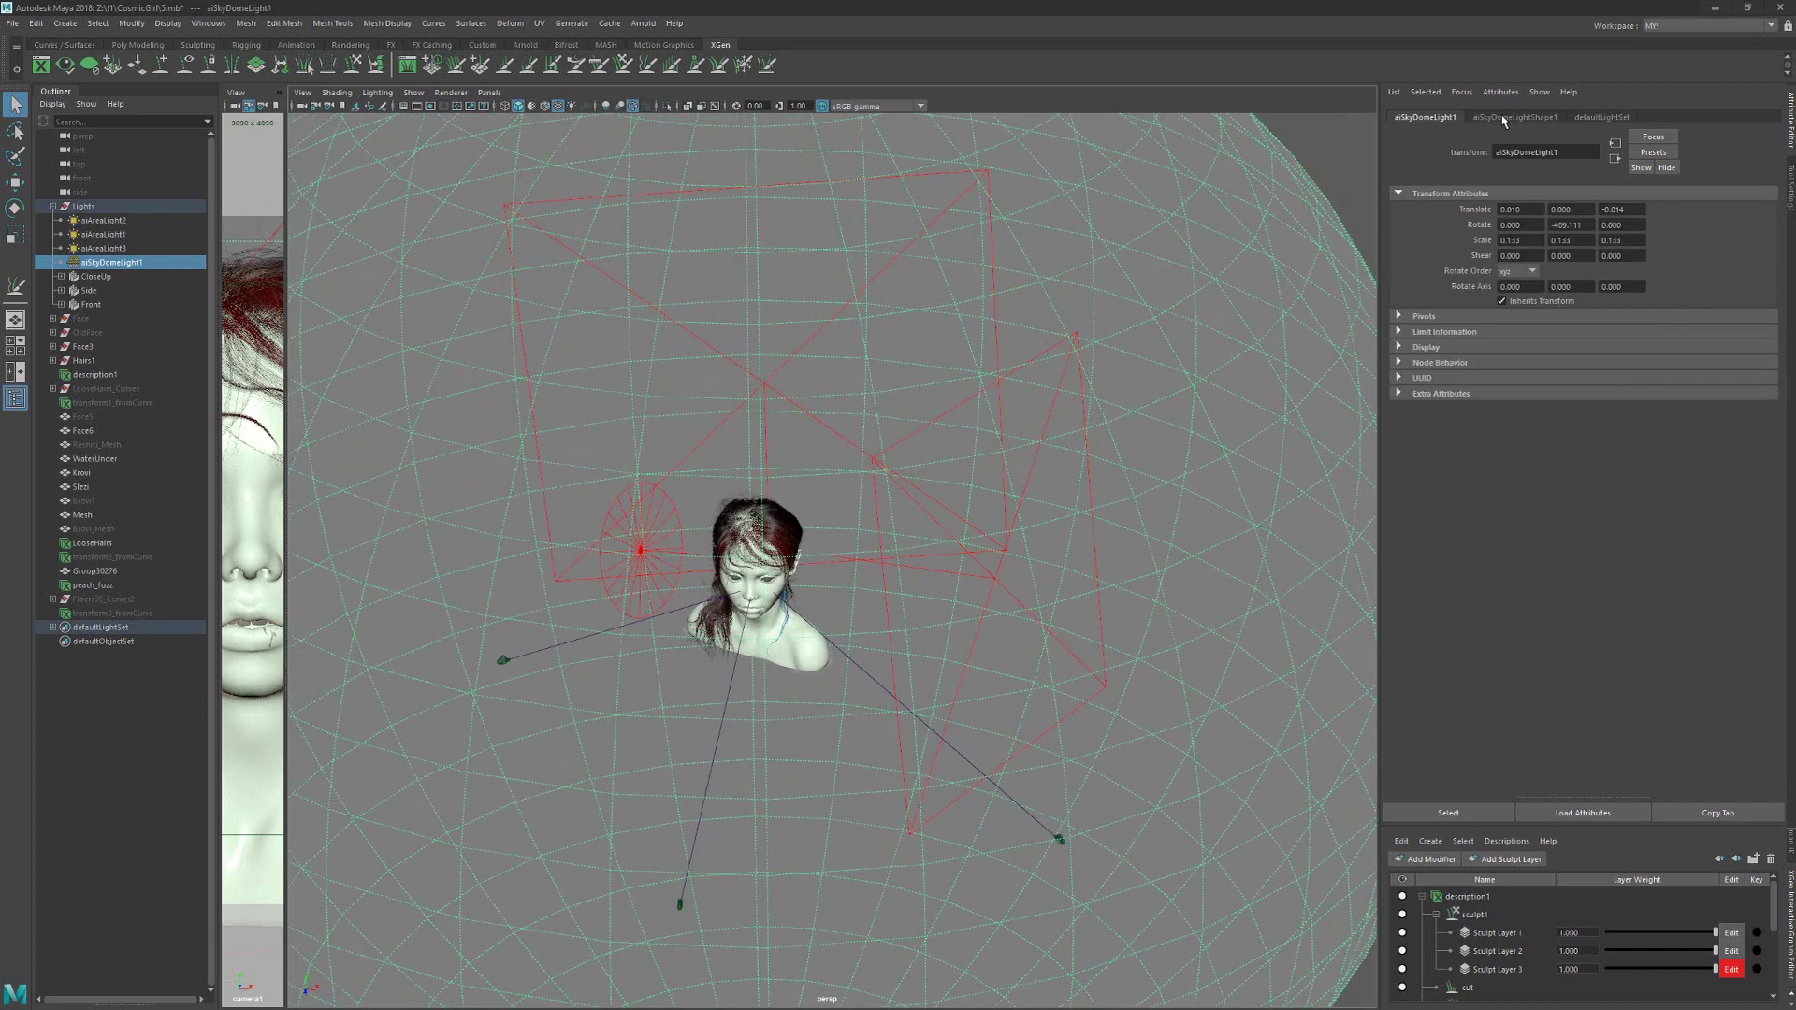
left_click(1503, 118)
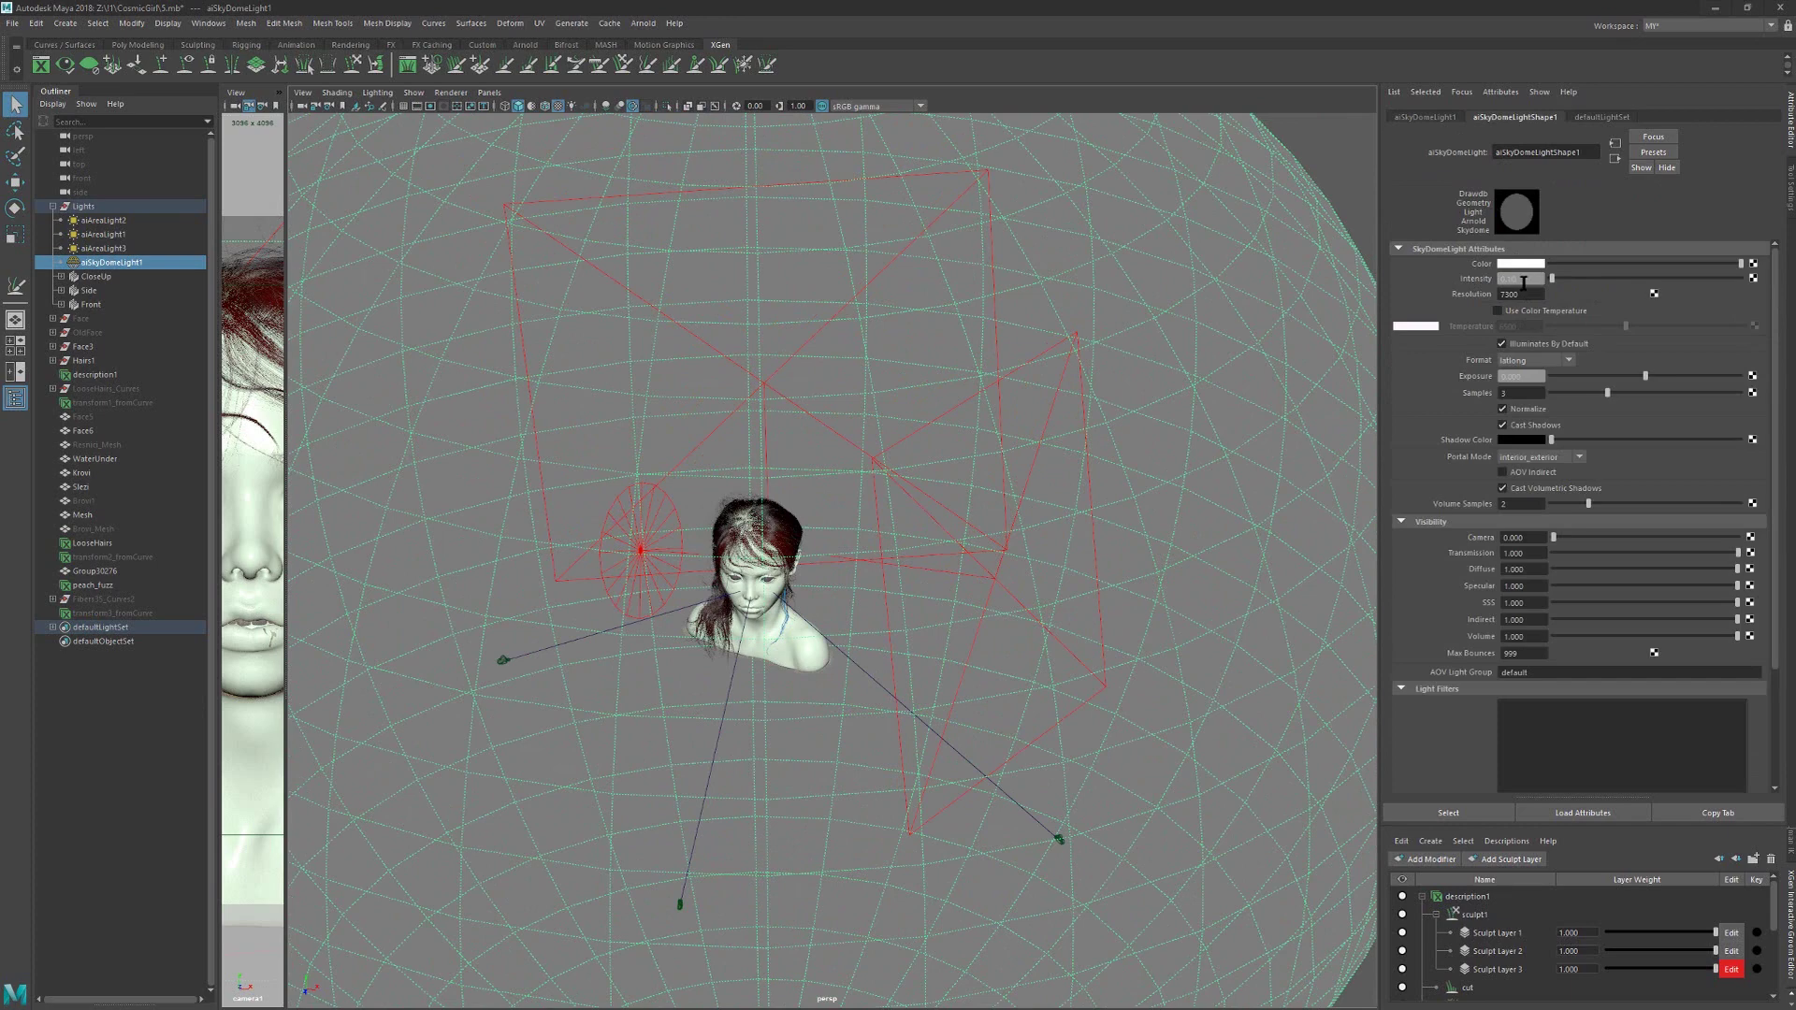
Step: Select the disk-shaped area light beside the head and inspect its attributes and placement
left_click_drag(841, 475, 653, 575, "alt")
left_click(653, 575)
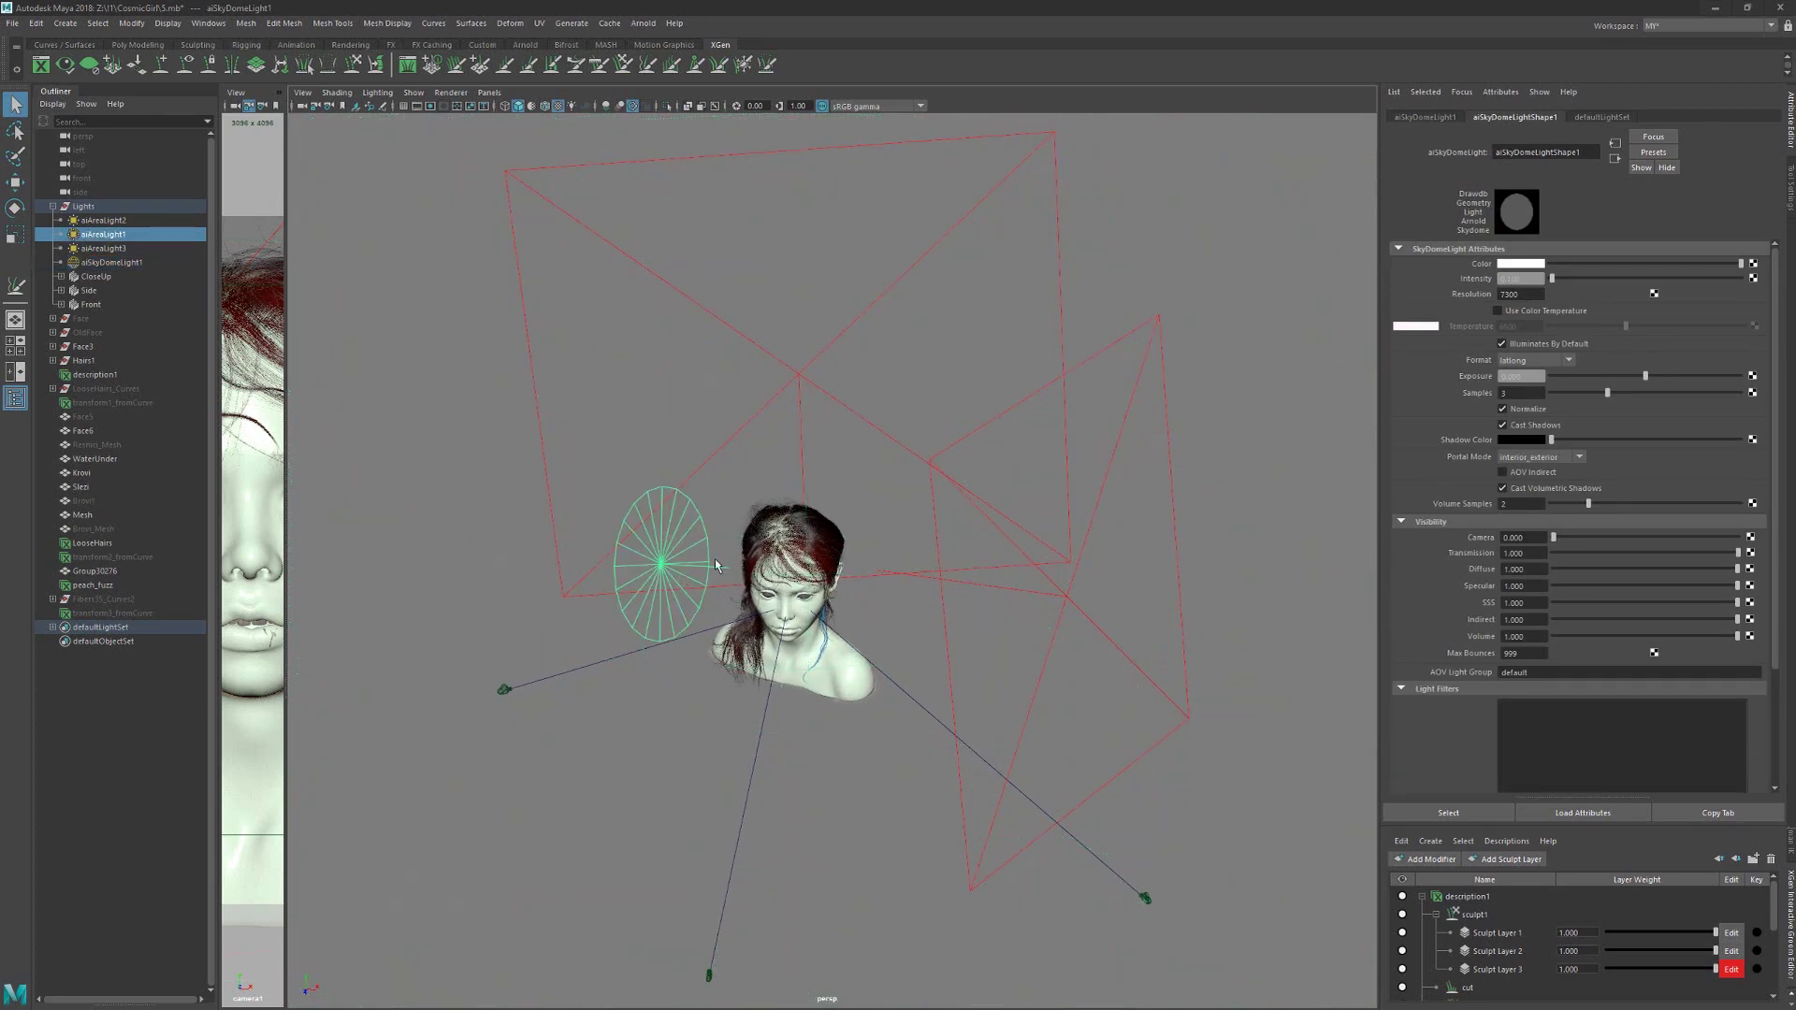
left_click_drag(780, 552, 734, 674, "alt")
left_click_drag(921, 640, 1019, 477, "alt")
middle_click_drag(1076, 571, 1000, 506, "alt")
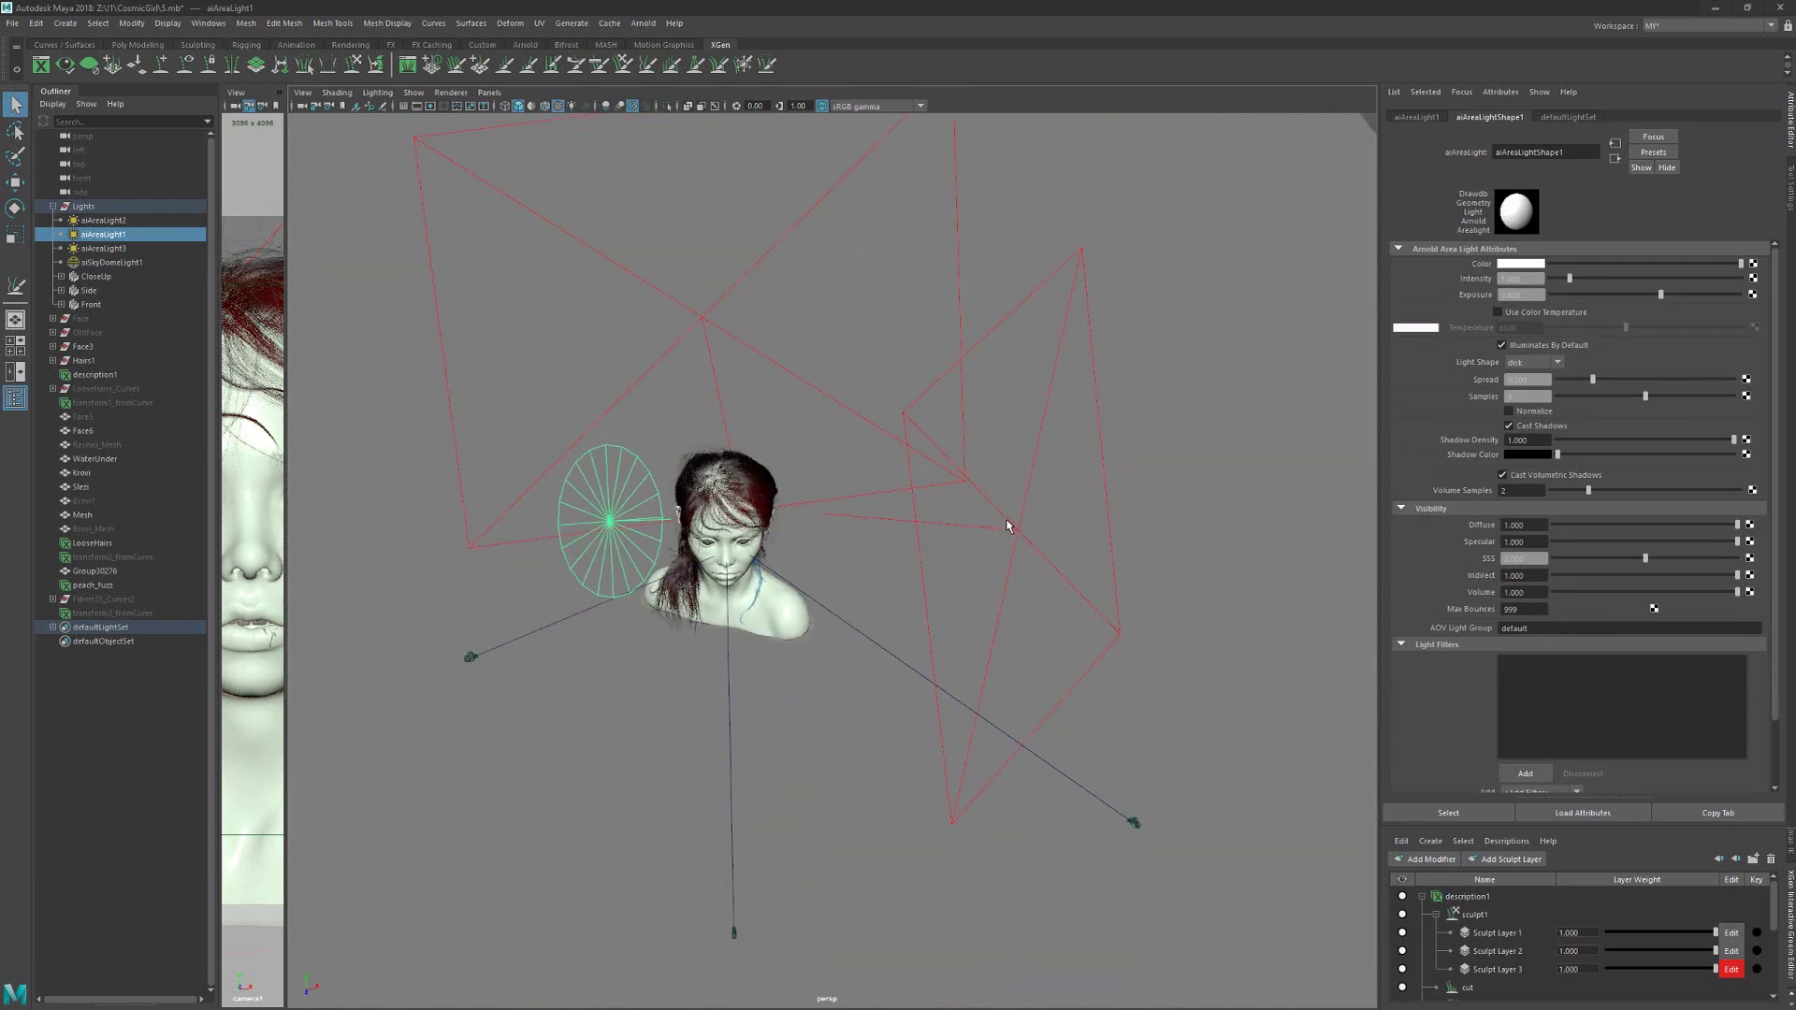
Step: Select the quad area light aiAreaLight3 at the side of the bust and inspect its attributes and placement
left_click(1006, 519)
scroll(942, 638, "up", 1)
middle_click_drag(800, 566, 917, 626, "alt")
scroll(947, 570, "up", 4)
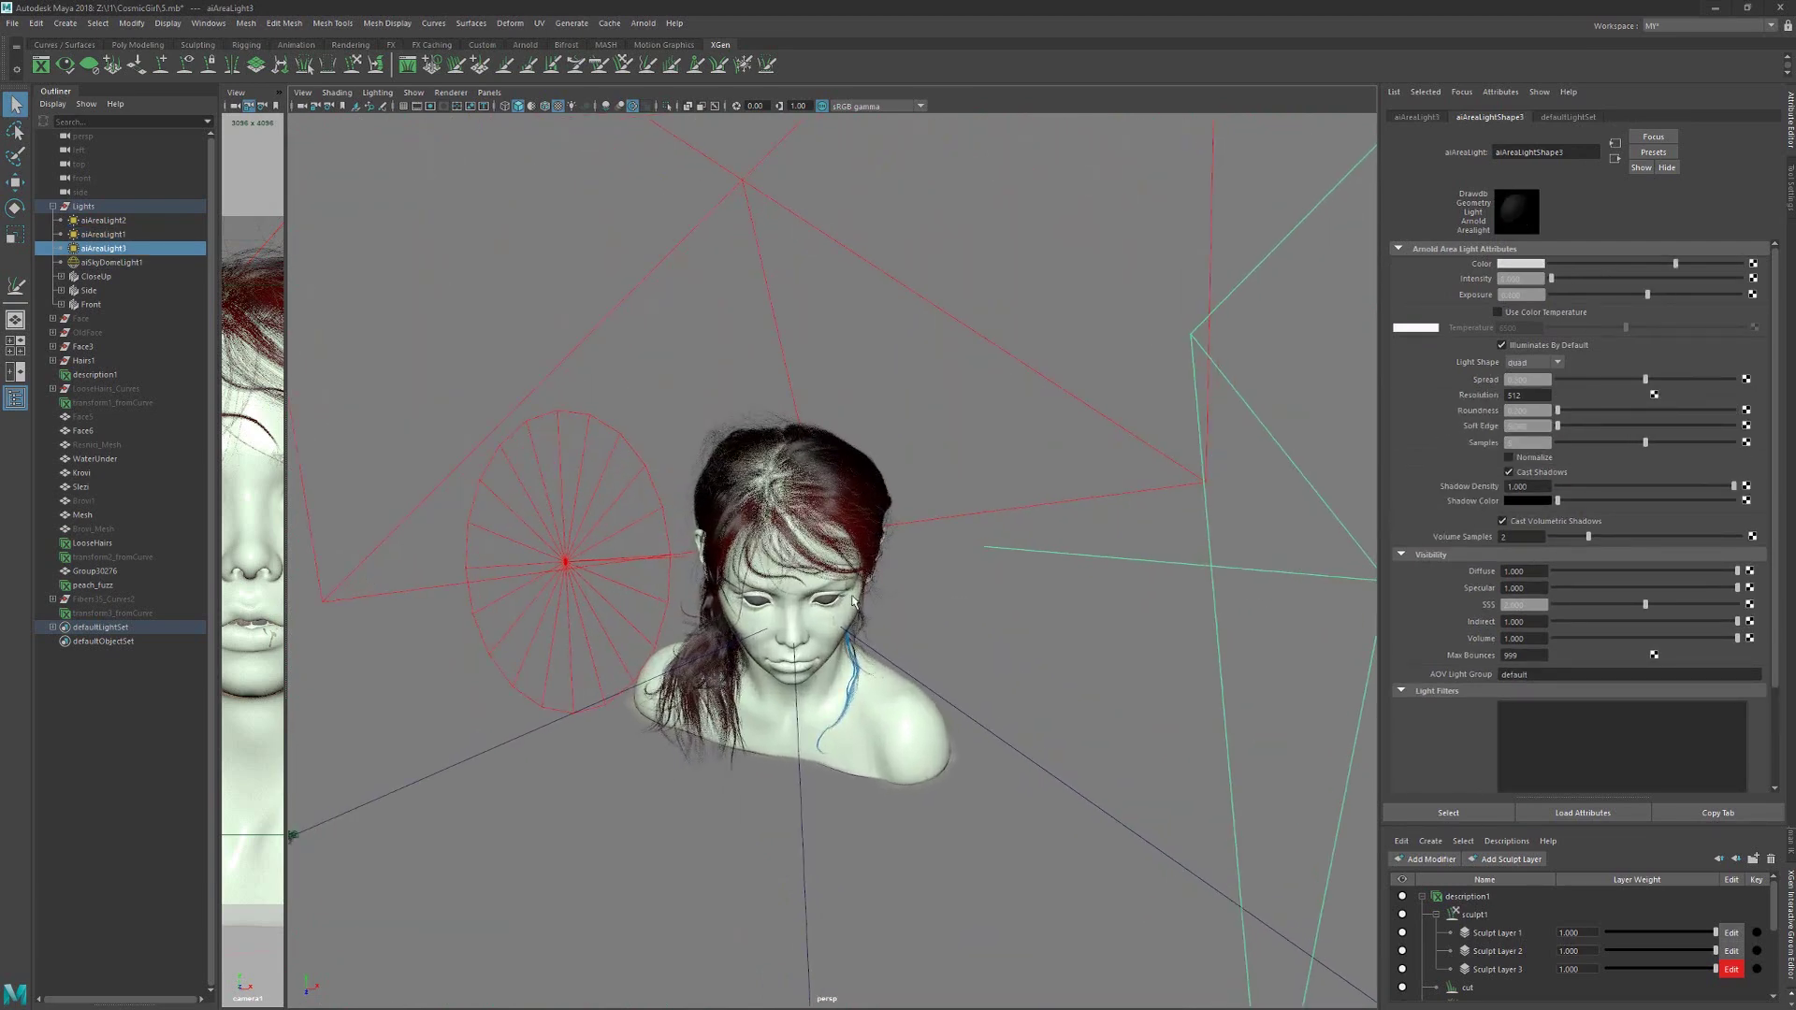
left_click_drag(852, 600, 856, 522, "alt")
right_click_drag(876, 661, 767, 346, "alt")
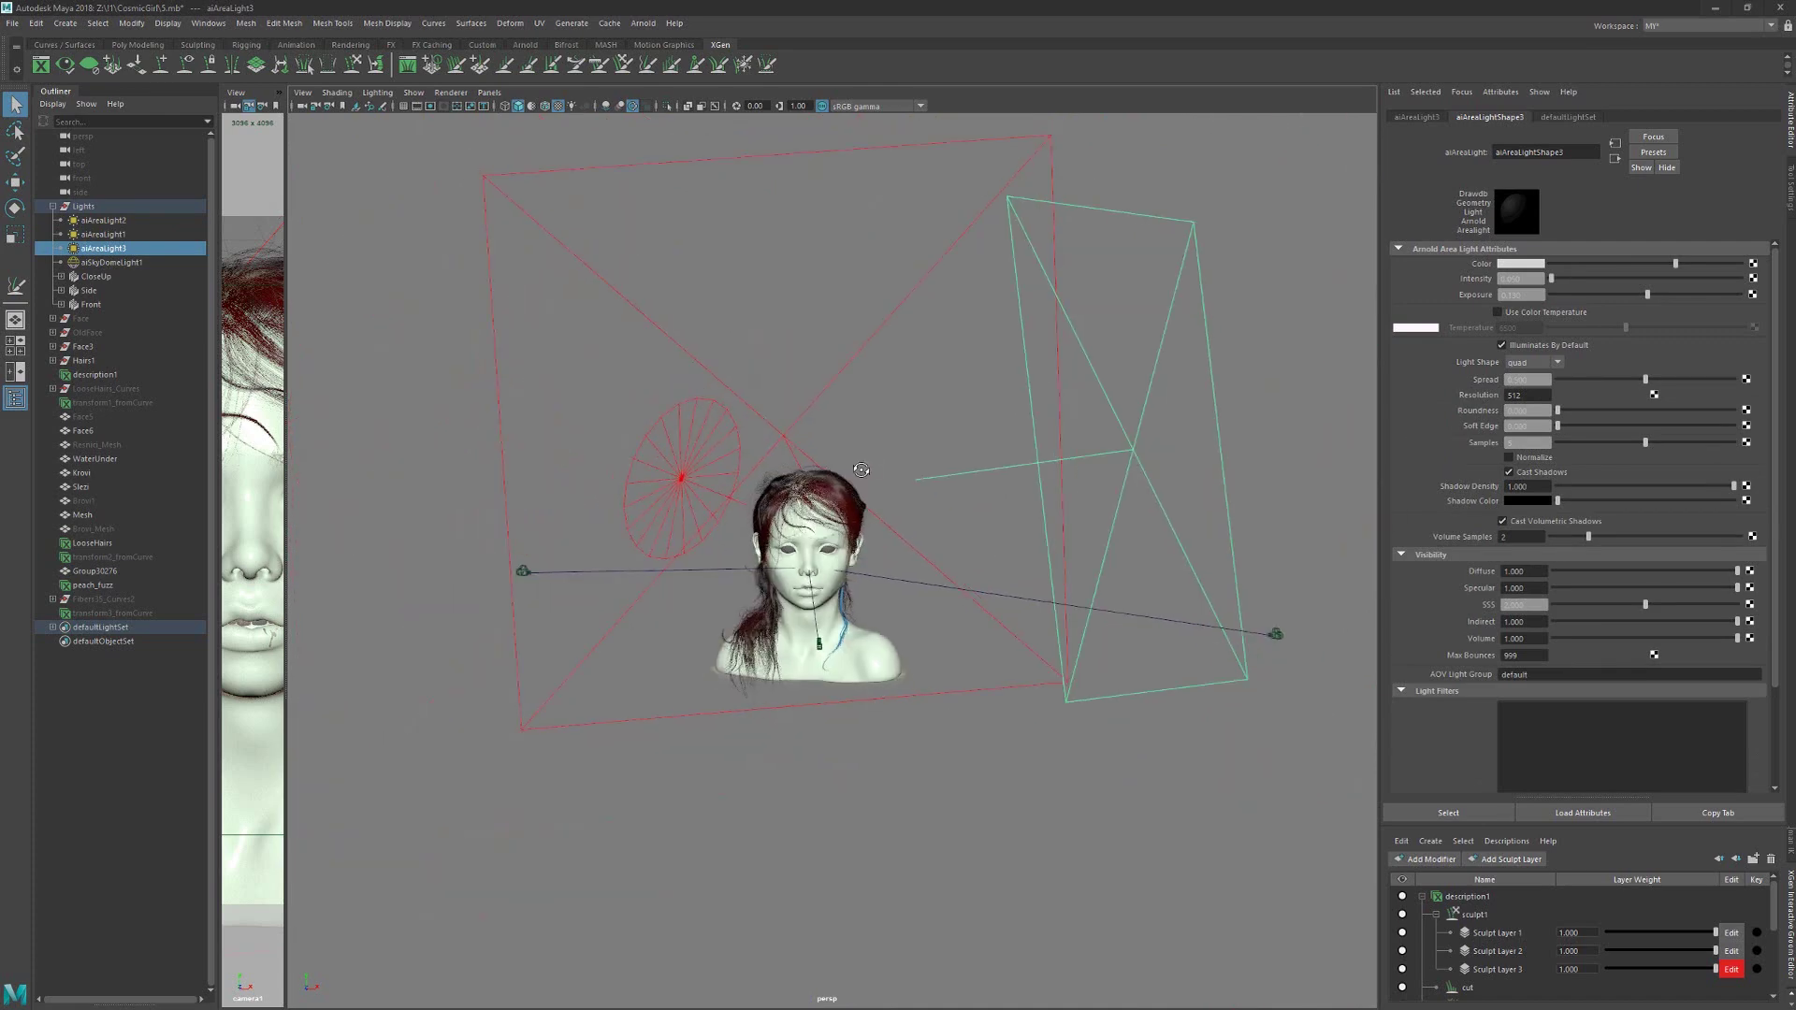
left_click_drag(767, 346, 790, 389, "alt")
Step: Select the sky dome light again, and after it the large quad area light aiAreaLight2 behind the head
left_click(812, 414)
left_click_drag(872, 513, 794, 404, "alt")
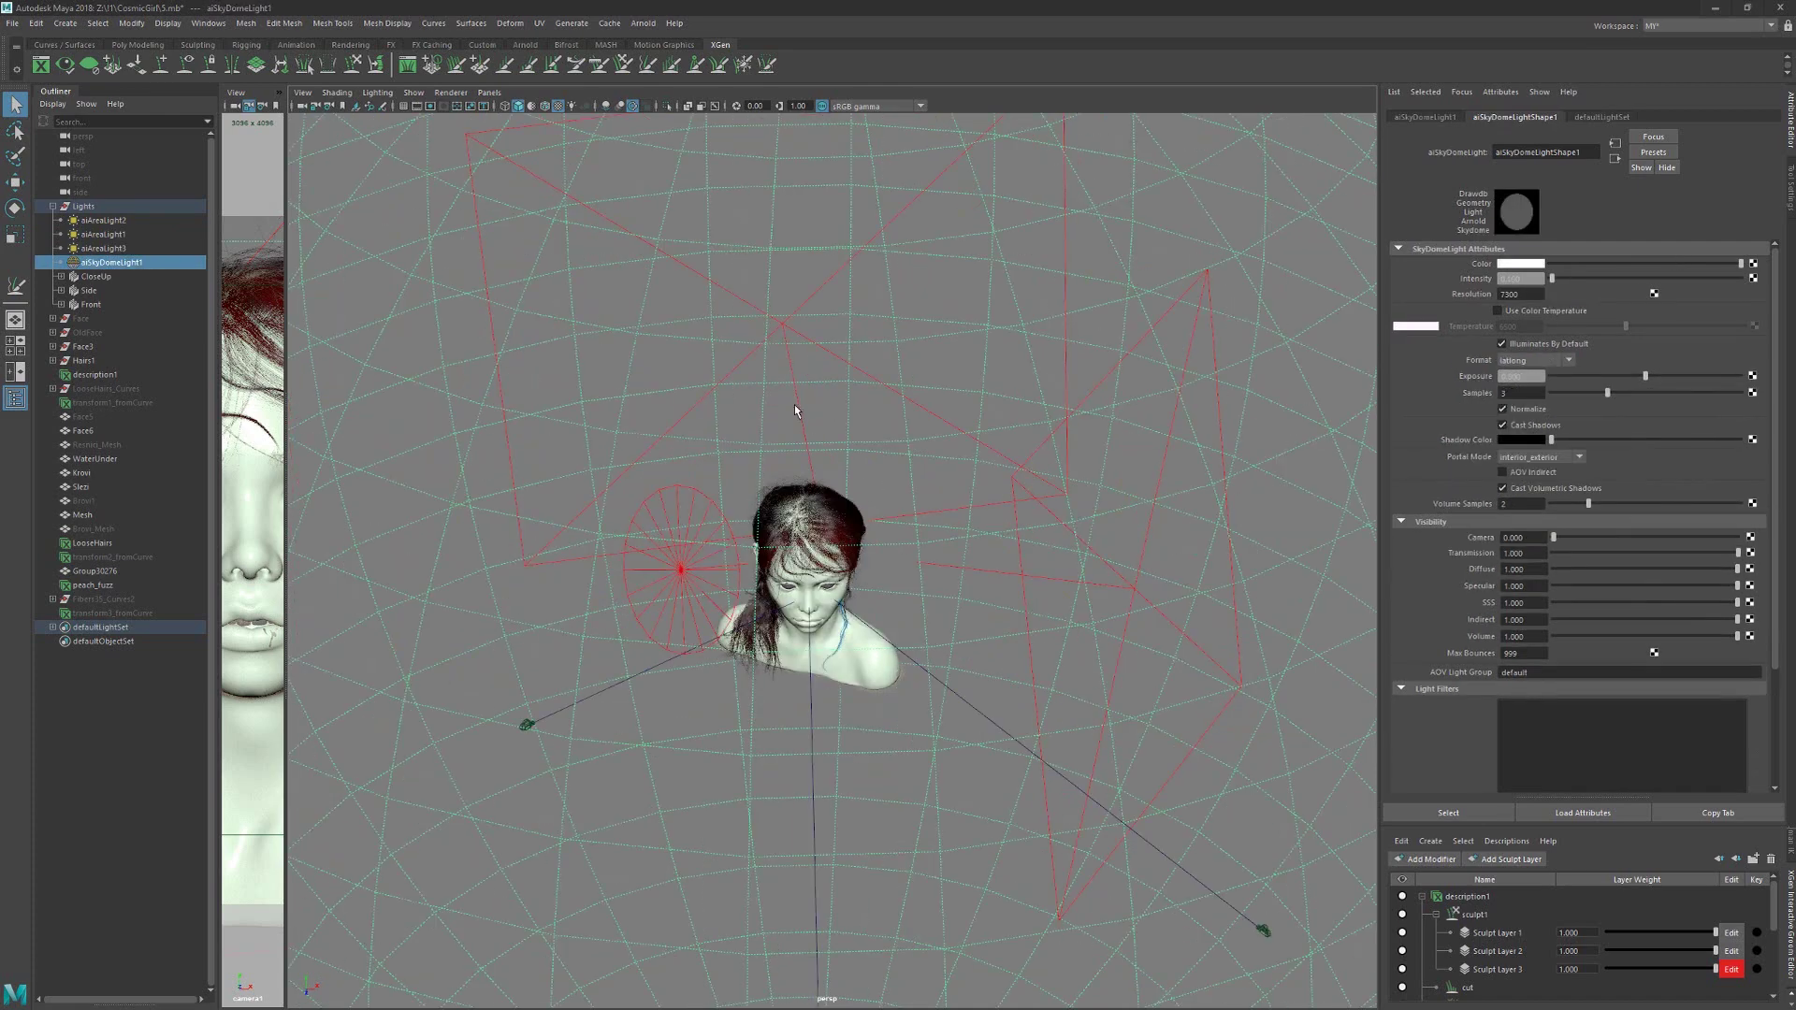
left_click(784, 330)
left_click_drag(910, 424, 907, 462, "alt")
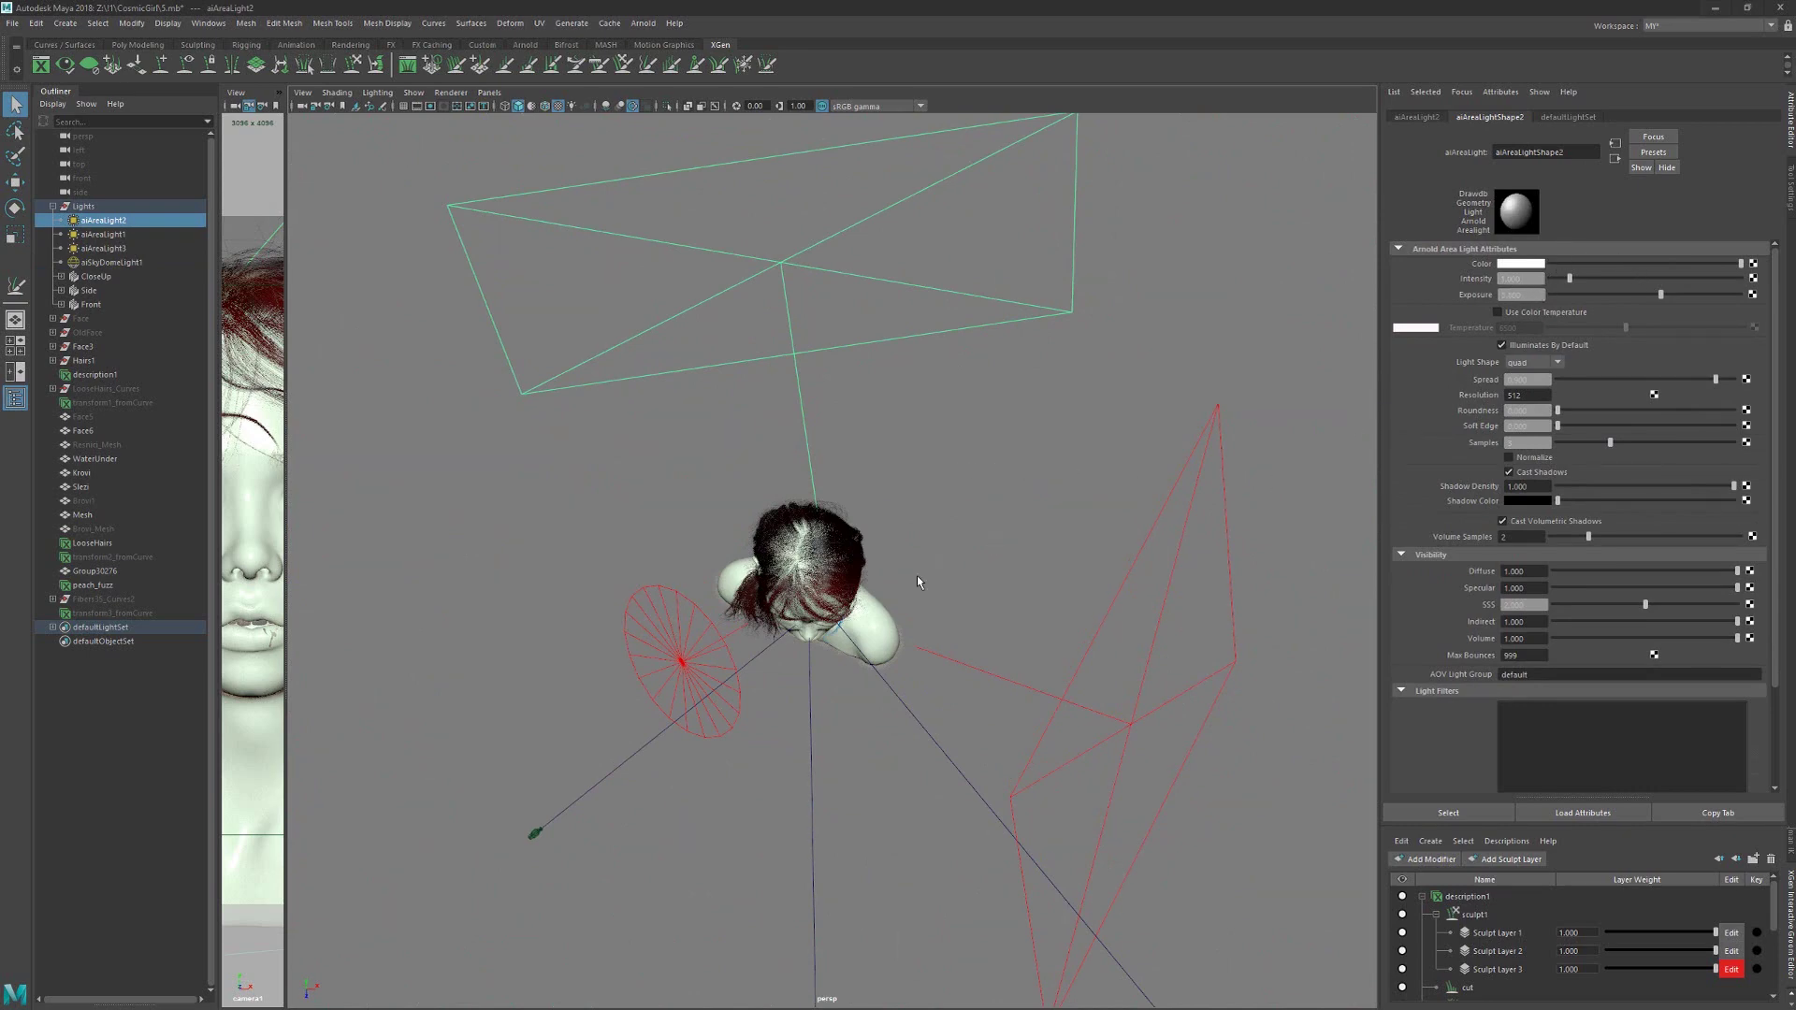
Step: Look over the lighting setup from above and examine the bust's face and hair up close
left_click_drag(916, 576, 921, 494, "alt")
right_click_drag(896, 527, 944, 551, "alt")
middle_click_drag(893, 608, 924, 579, "alt")
right_click_drag(879, 589, 994, 599, "alt")
left_click_drag(993, 599, 985, 621, "alt")
middle_click_drag(985, 621, 986, 589, "alt")
scroll(987, 587, "up", 1)
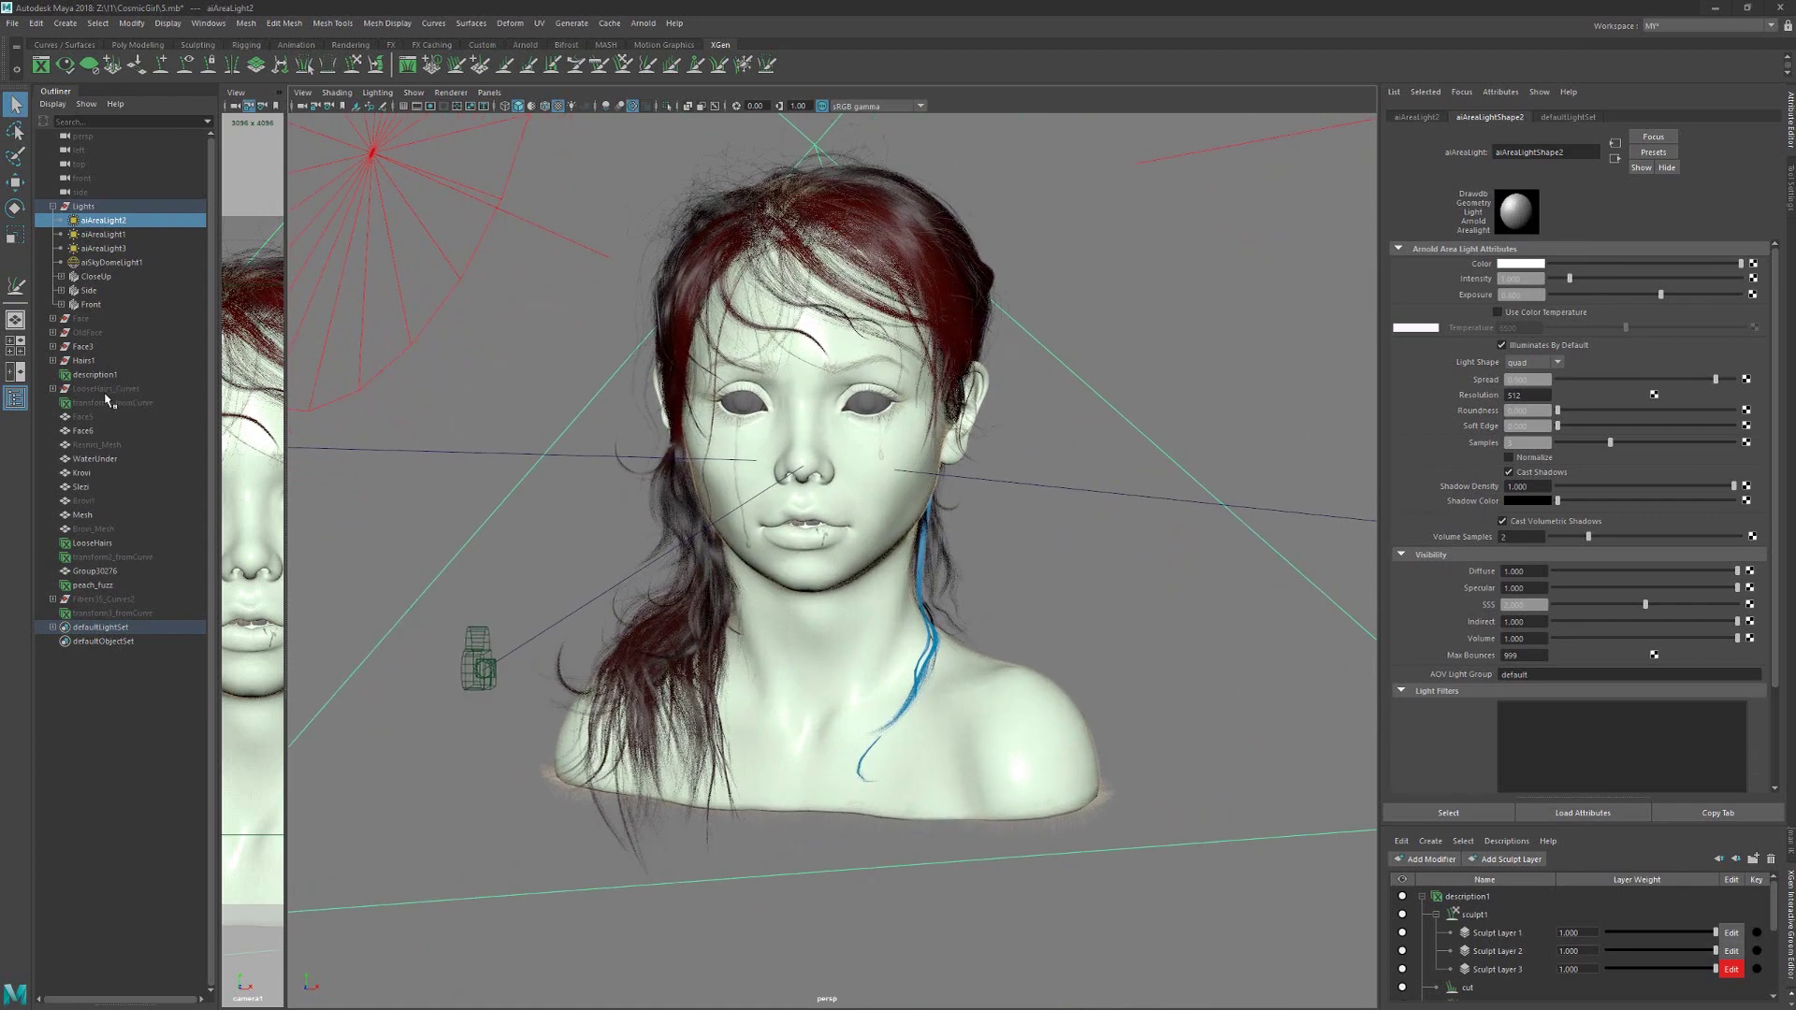
right_click_drag(932, 502, 1015, 578, "alt")
left_click_drag(1015, 577, 1029, 566, "alt")
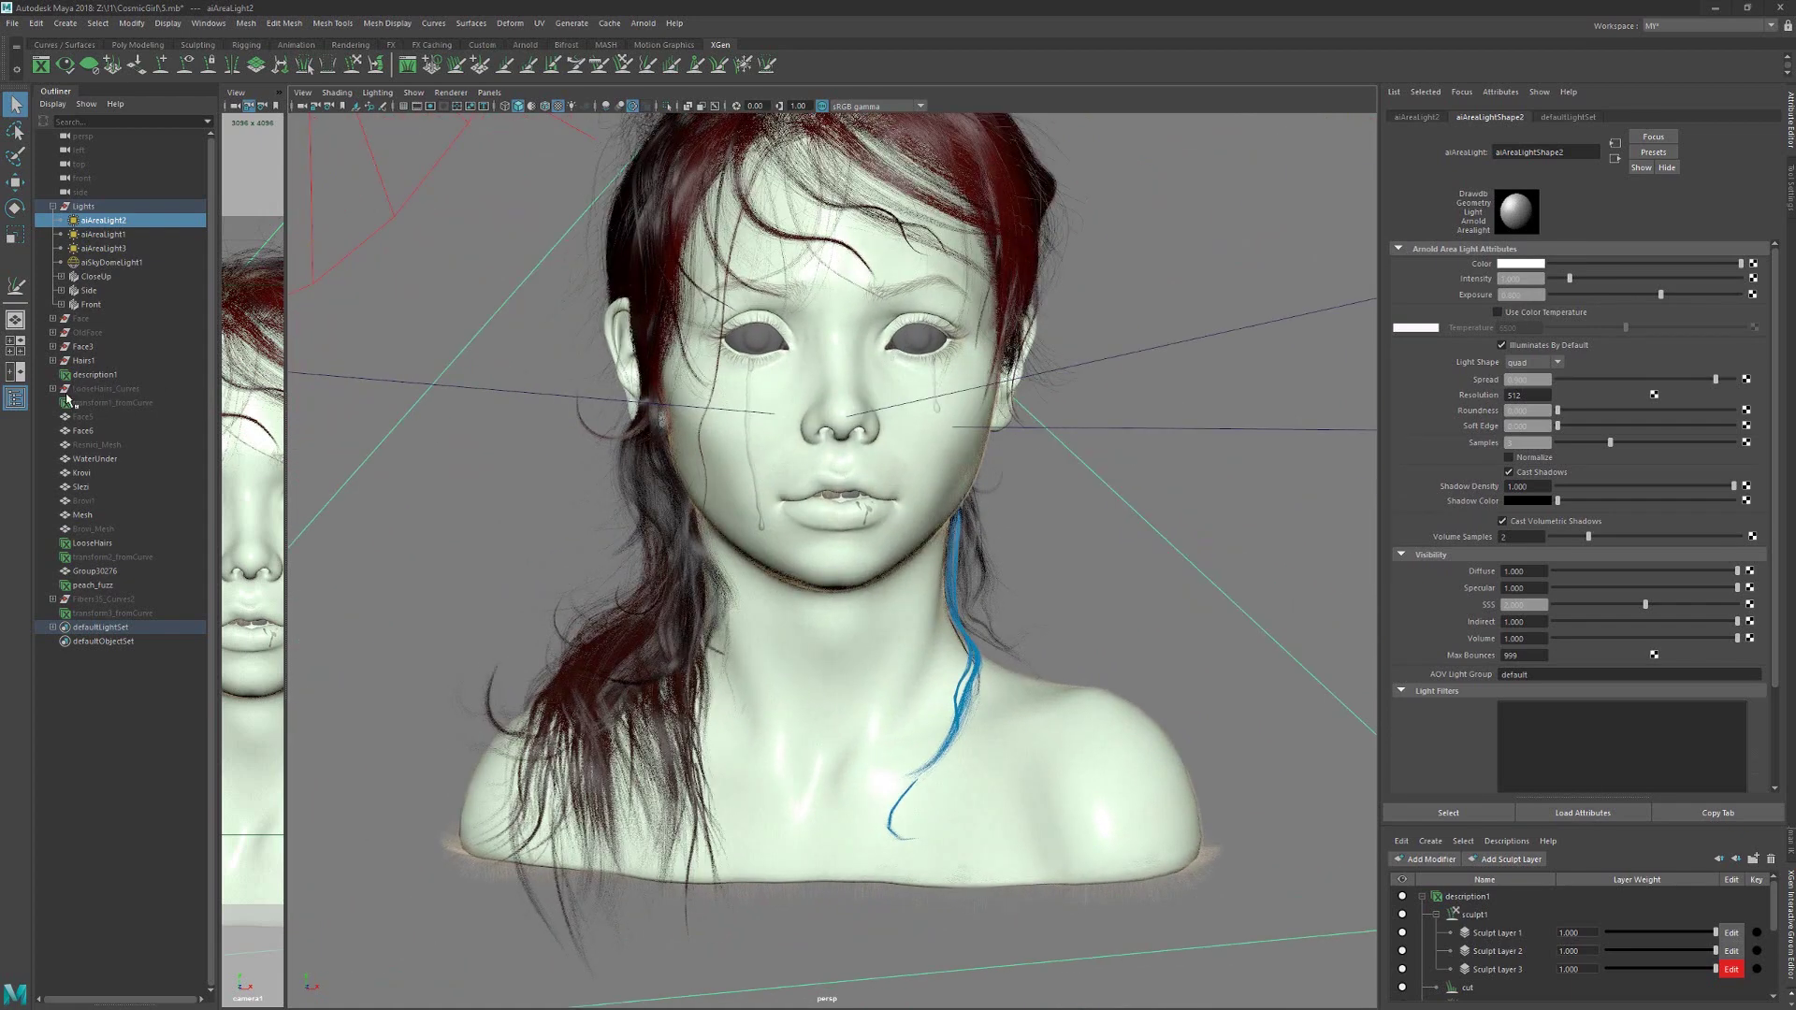
Step: Look through the fiber curves inside the LooseHairs_Curves group, leaving the group collapsed and selected
left_click(53, 389)
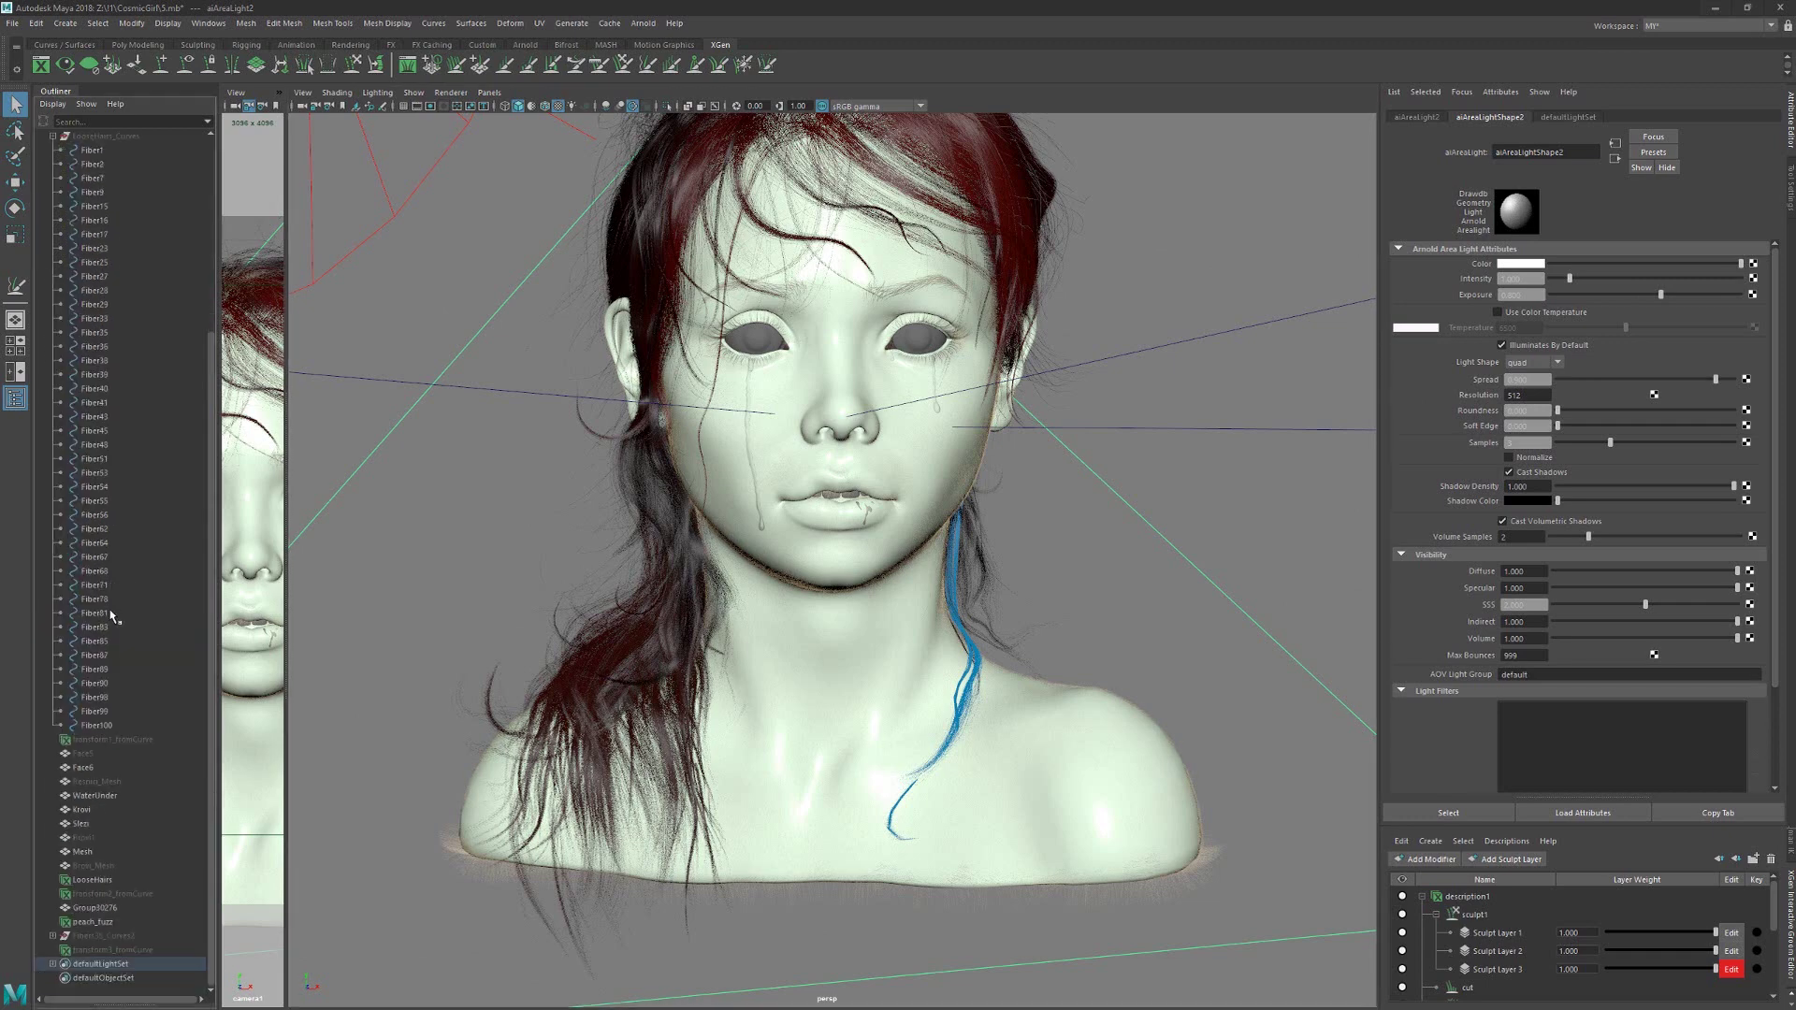
left_click(91, 389)
left_click(53, 389)
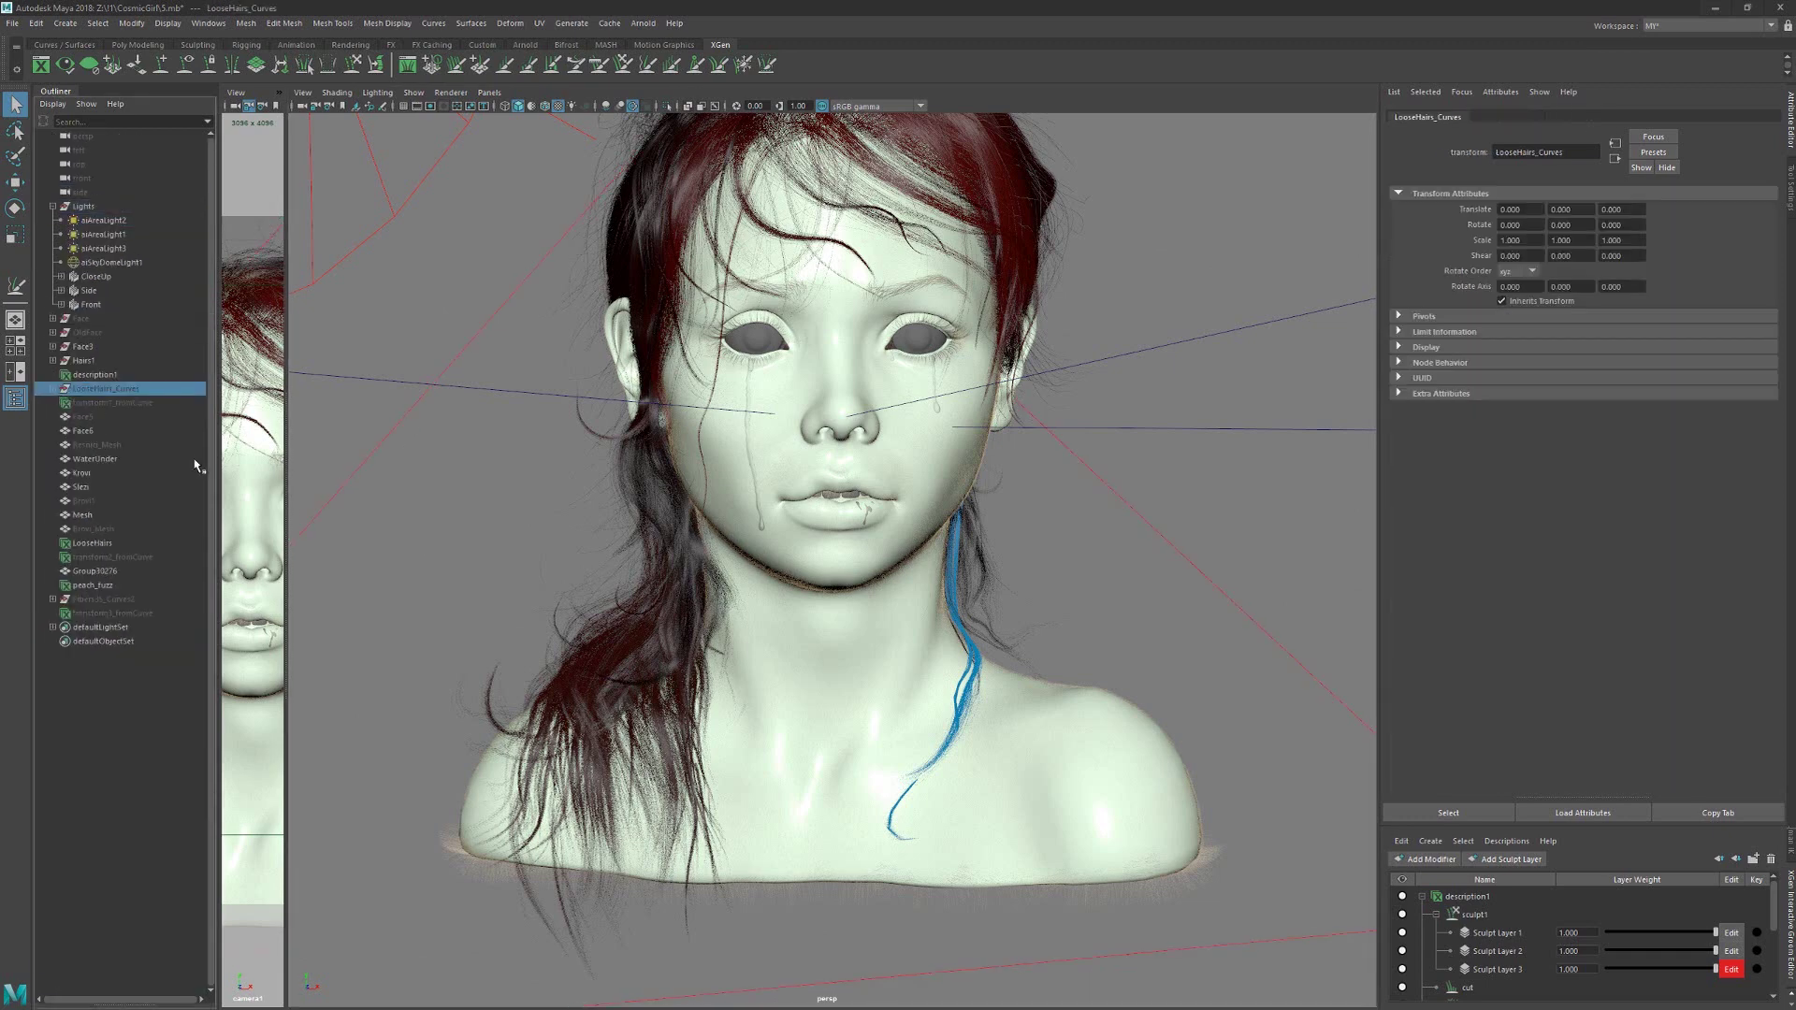
mouse_move(1047, 593)
left_mouse_down("alt")
mouse_move(1068, 572)
mouse_move(1055, 612)
left_mouse_up("alt")
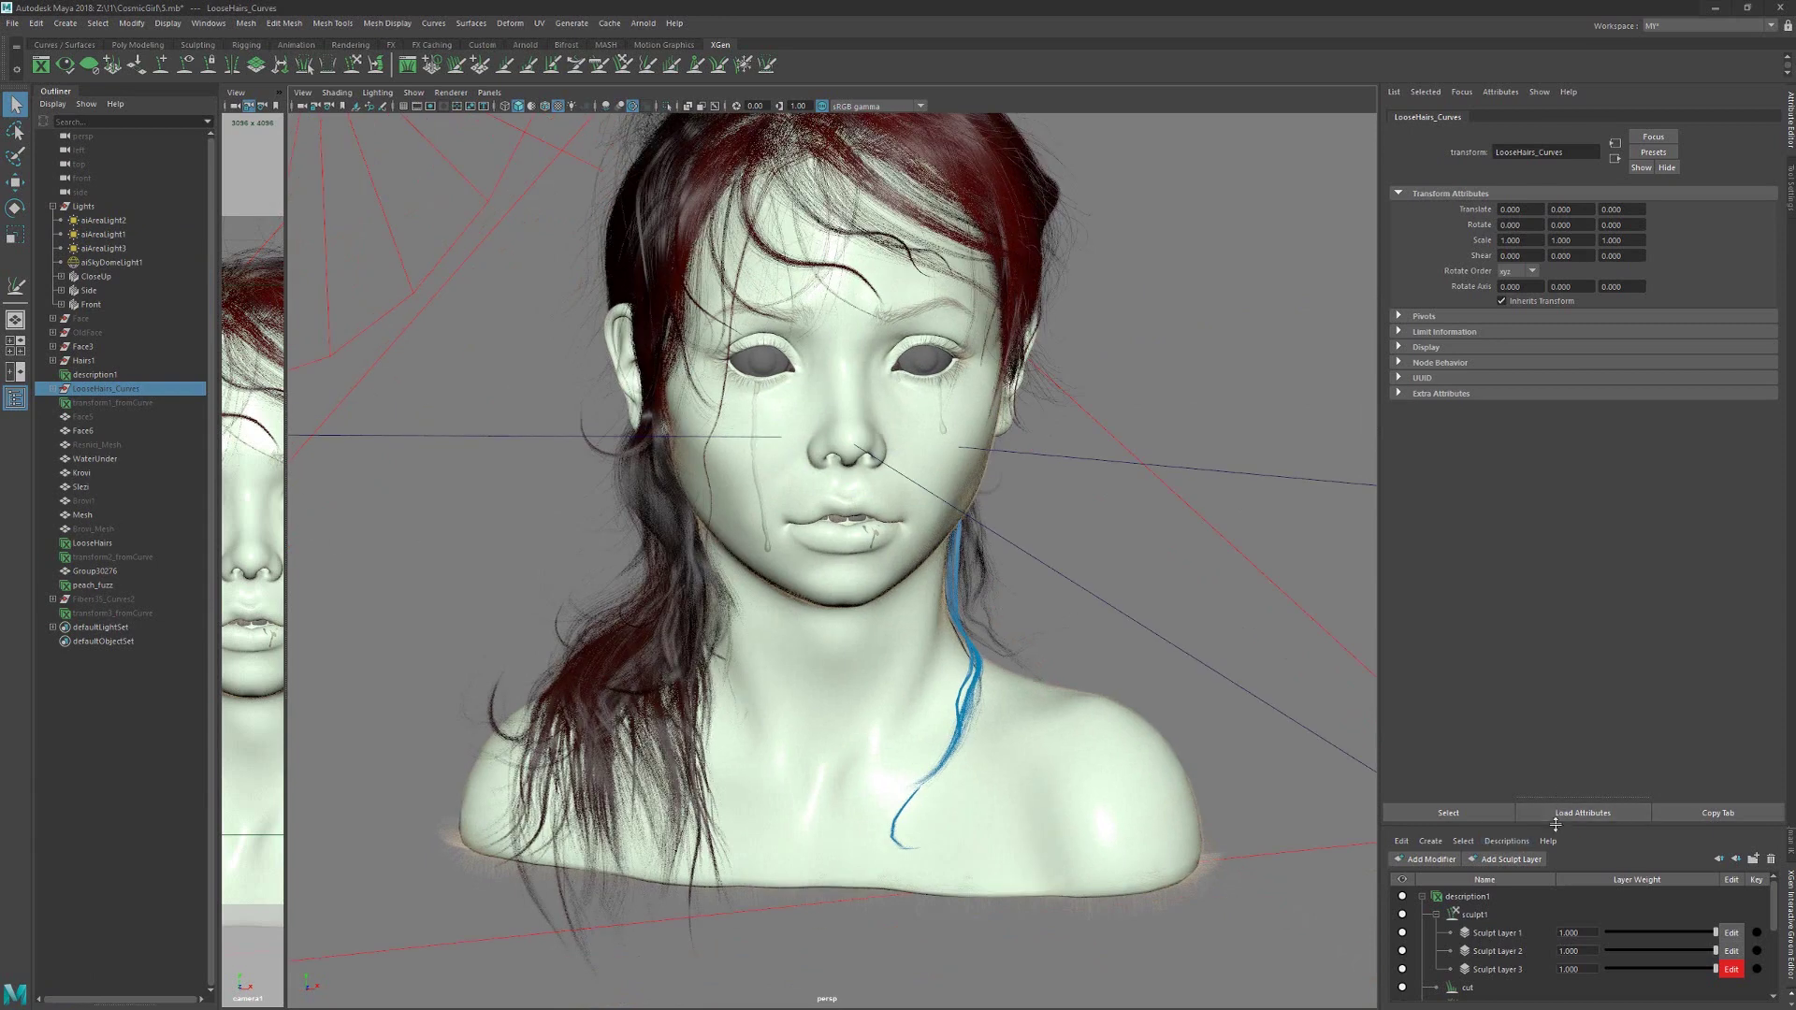
Step: Enlarge the groom layer list and, with LooseHairs_Curves selected, bring up the Use Selected Curve as Guide option of description1's guide modifier
left_click_drag(1555, 824, 1553, 535)
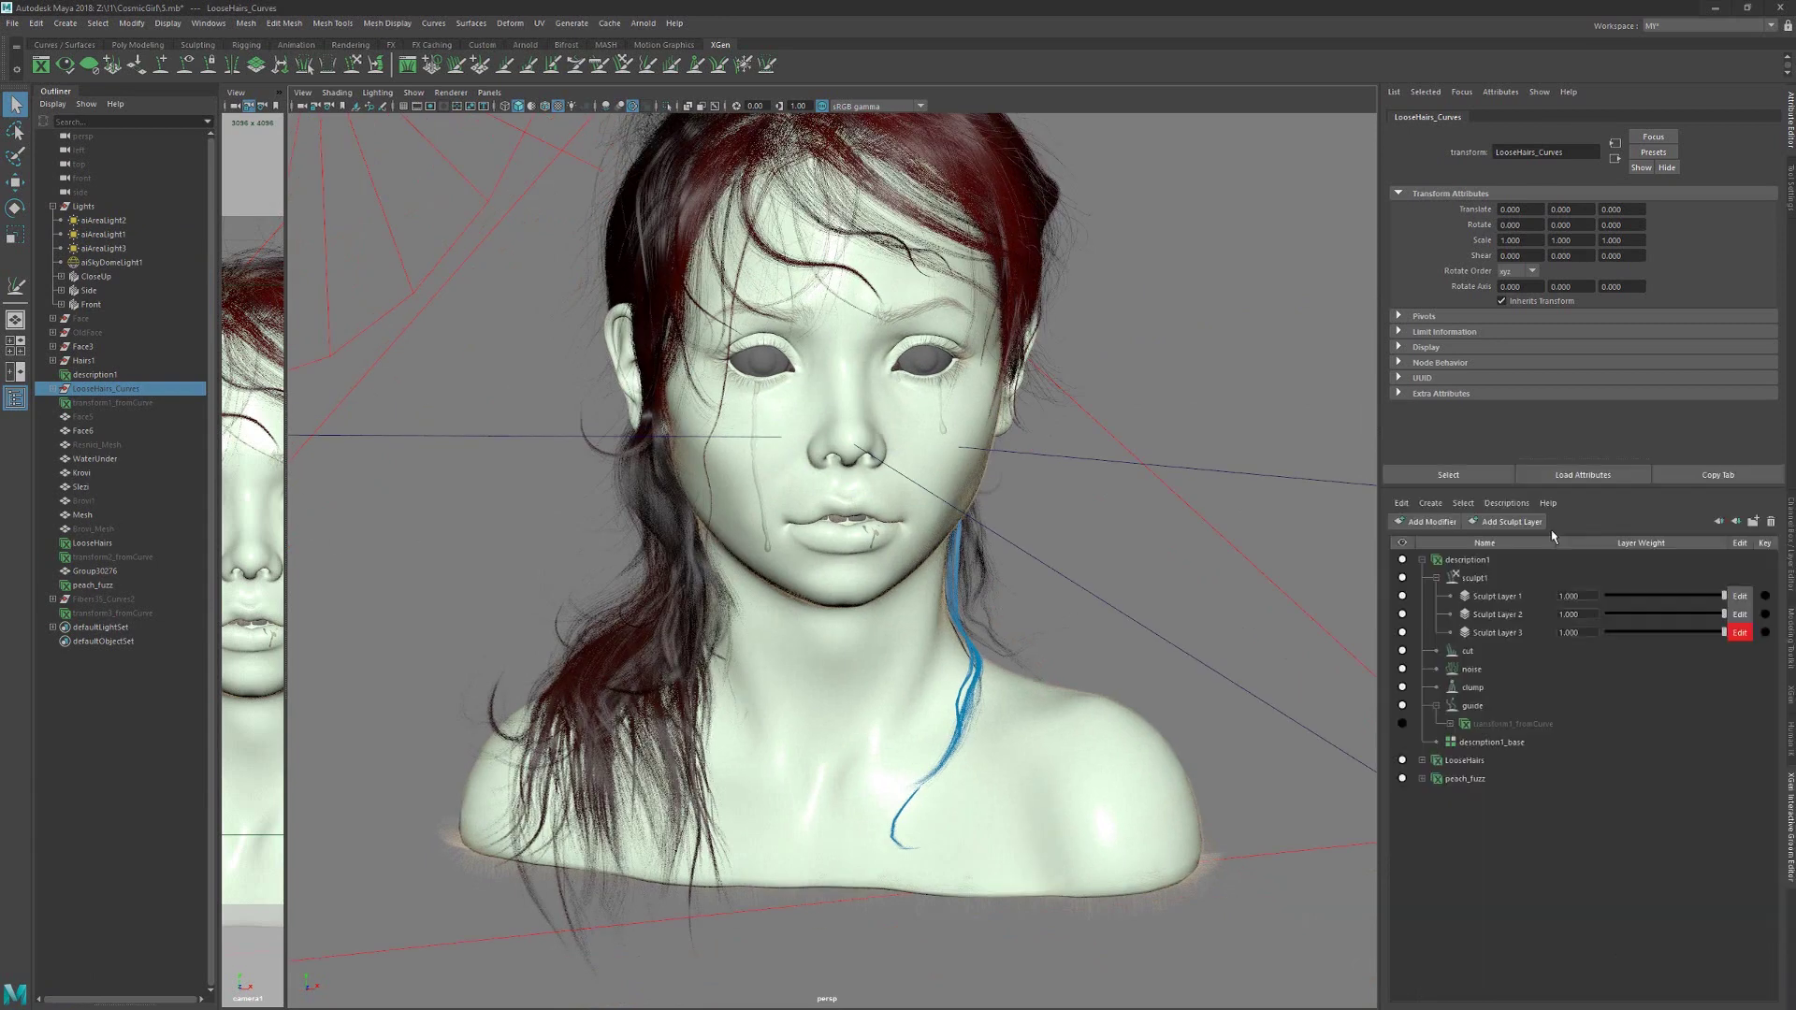
left_click(1479, 708)
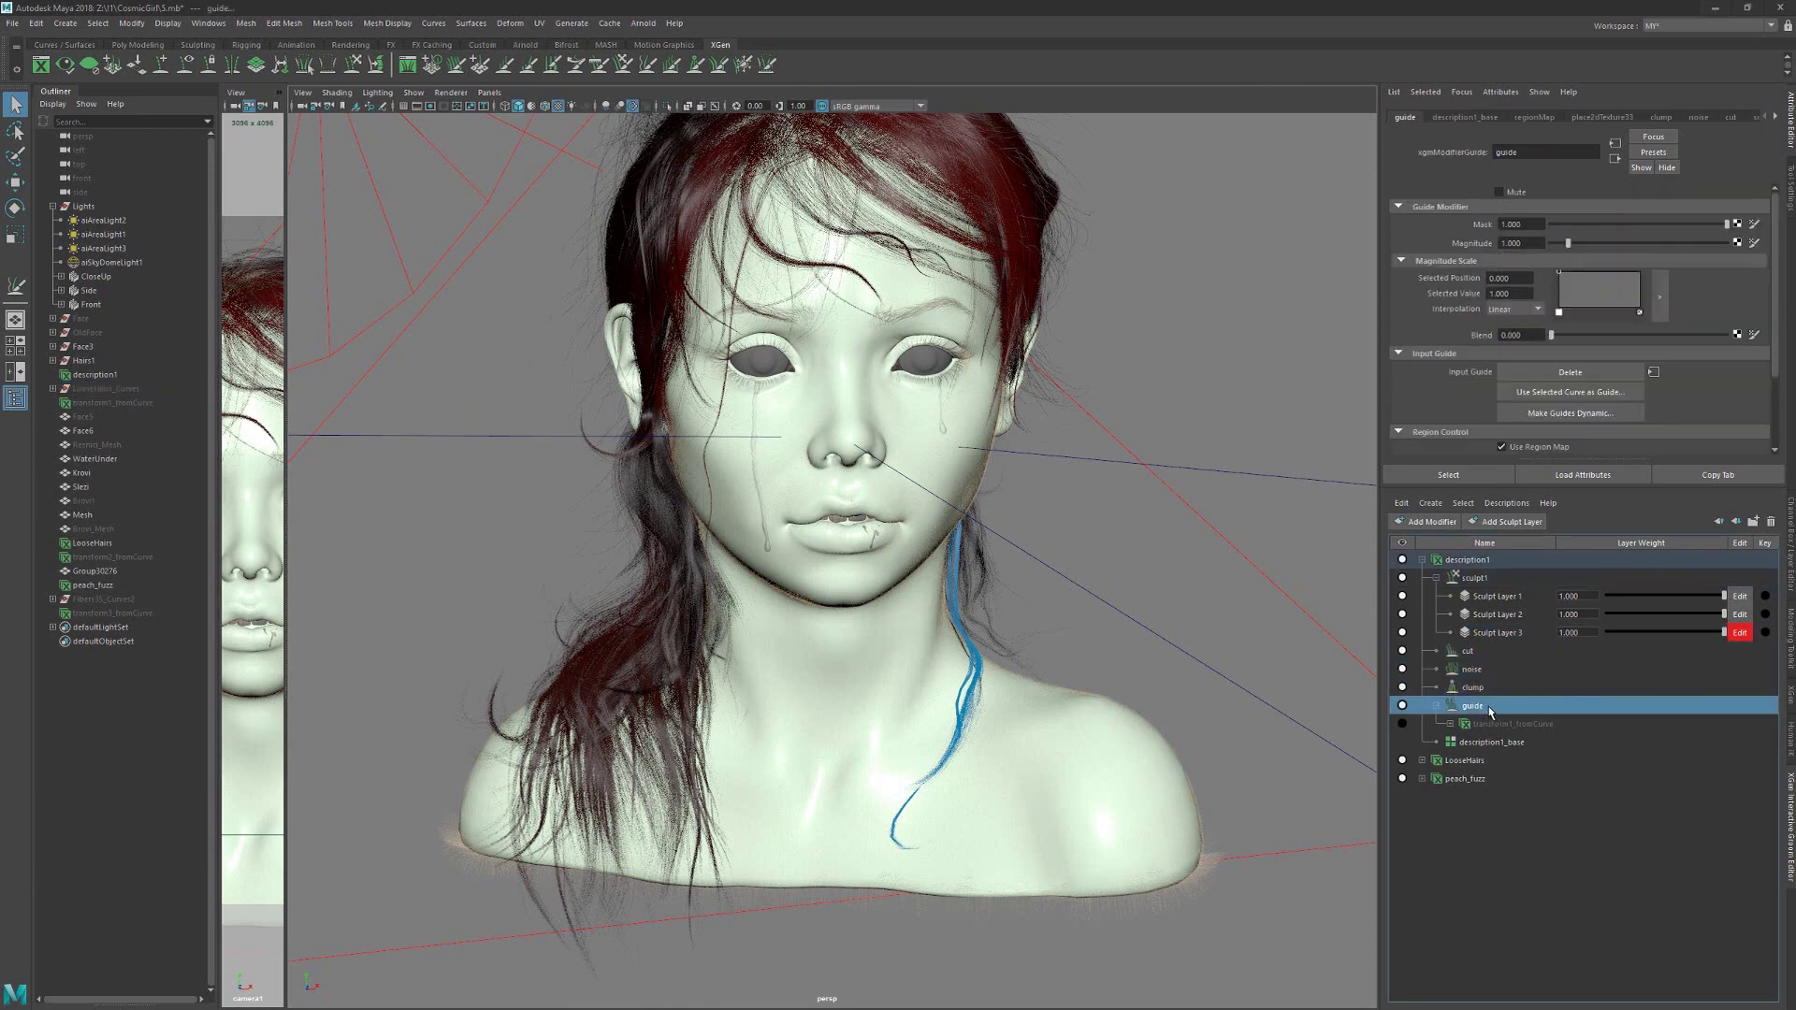
left_click(90, 390)
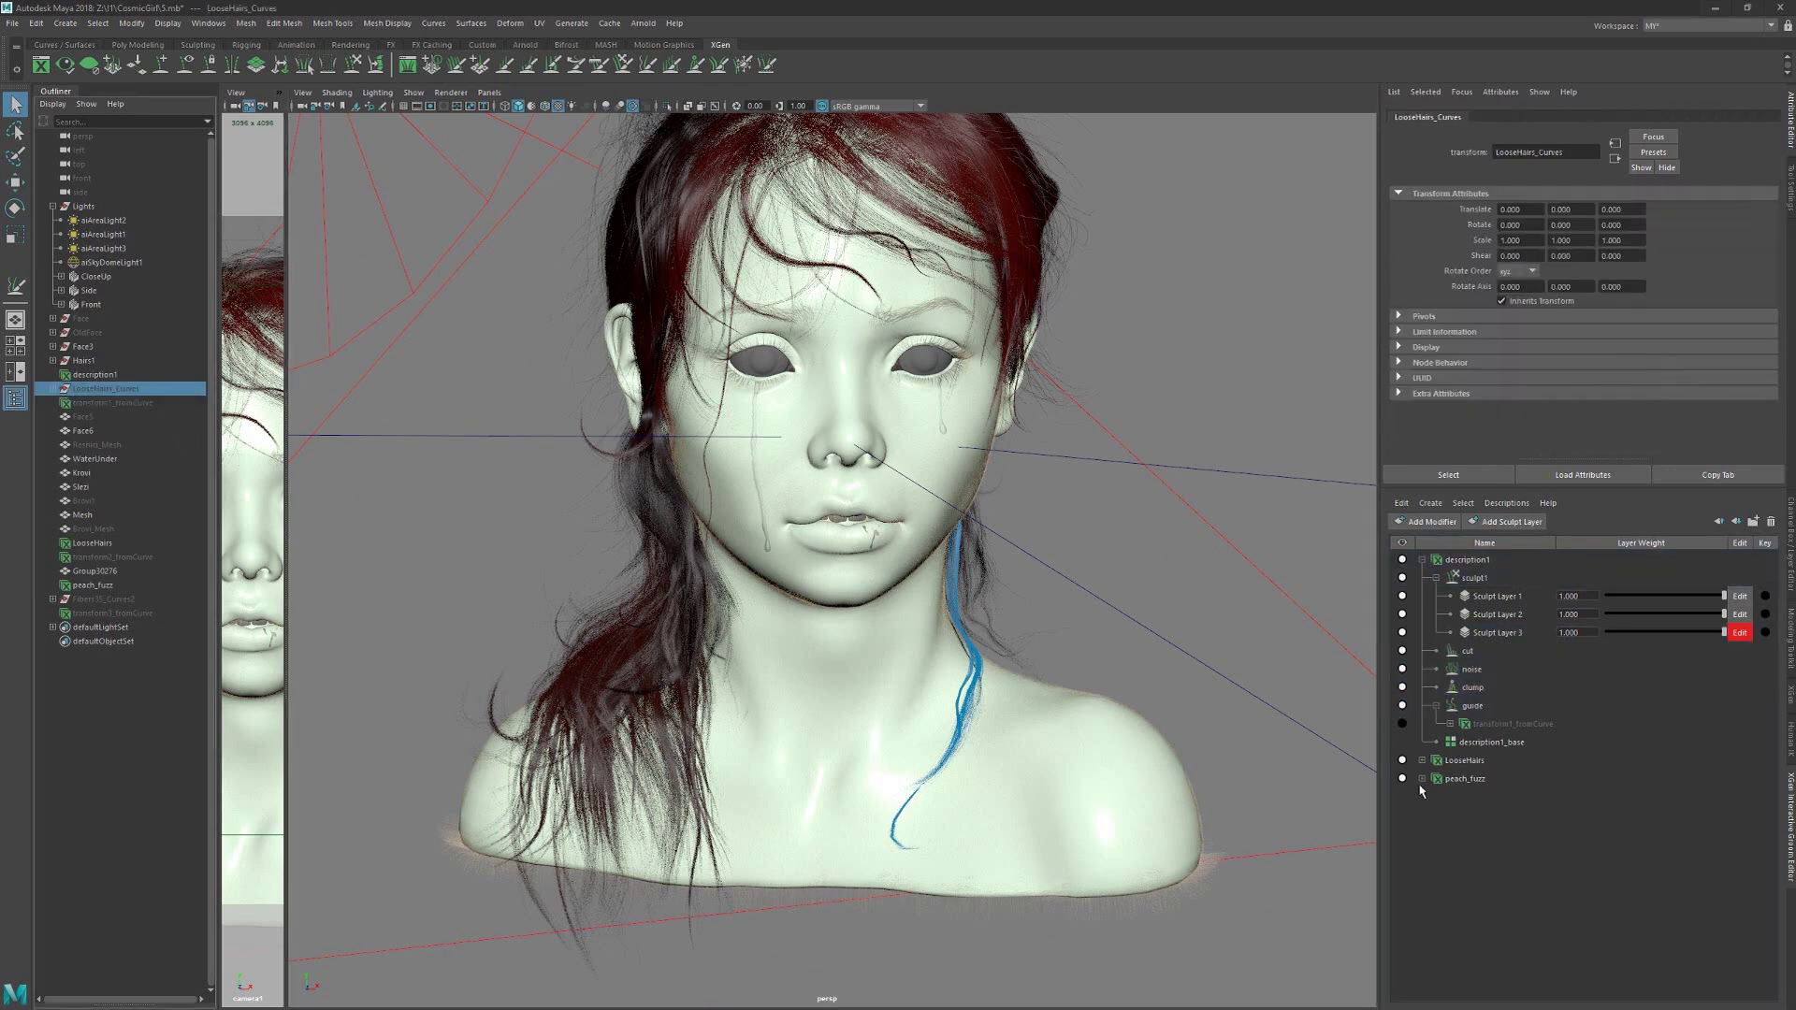
left_click(1482, 706)
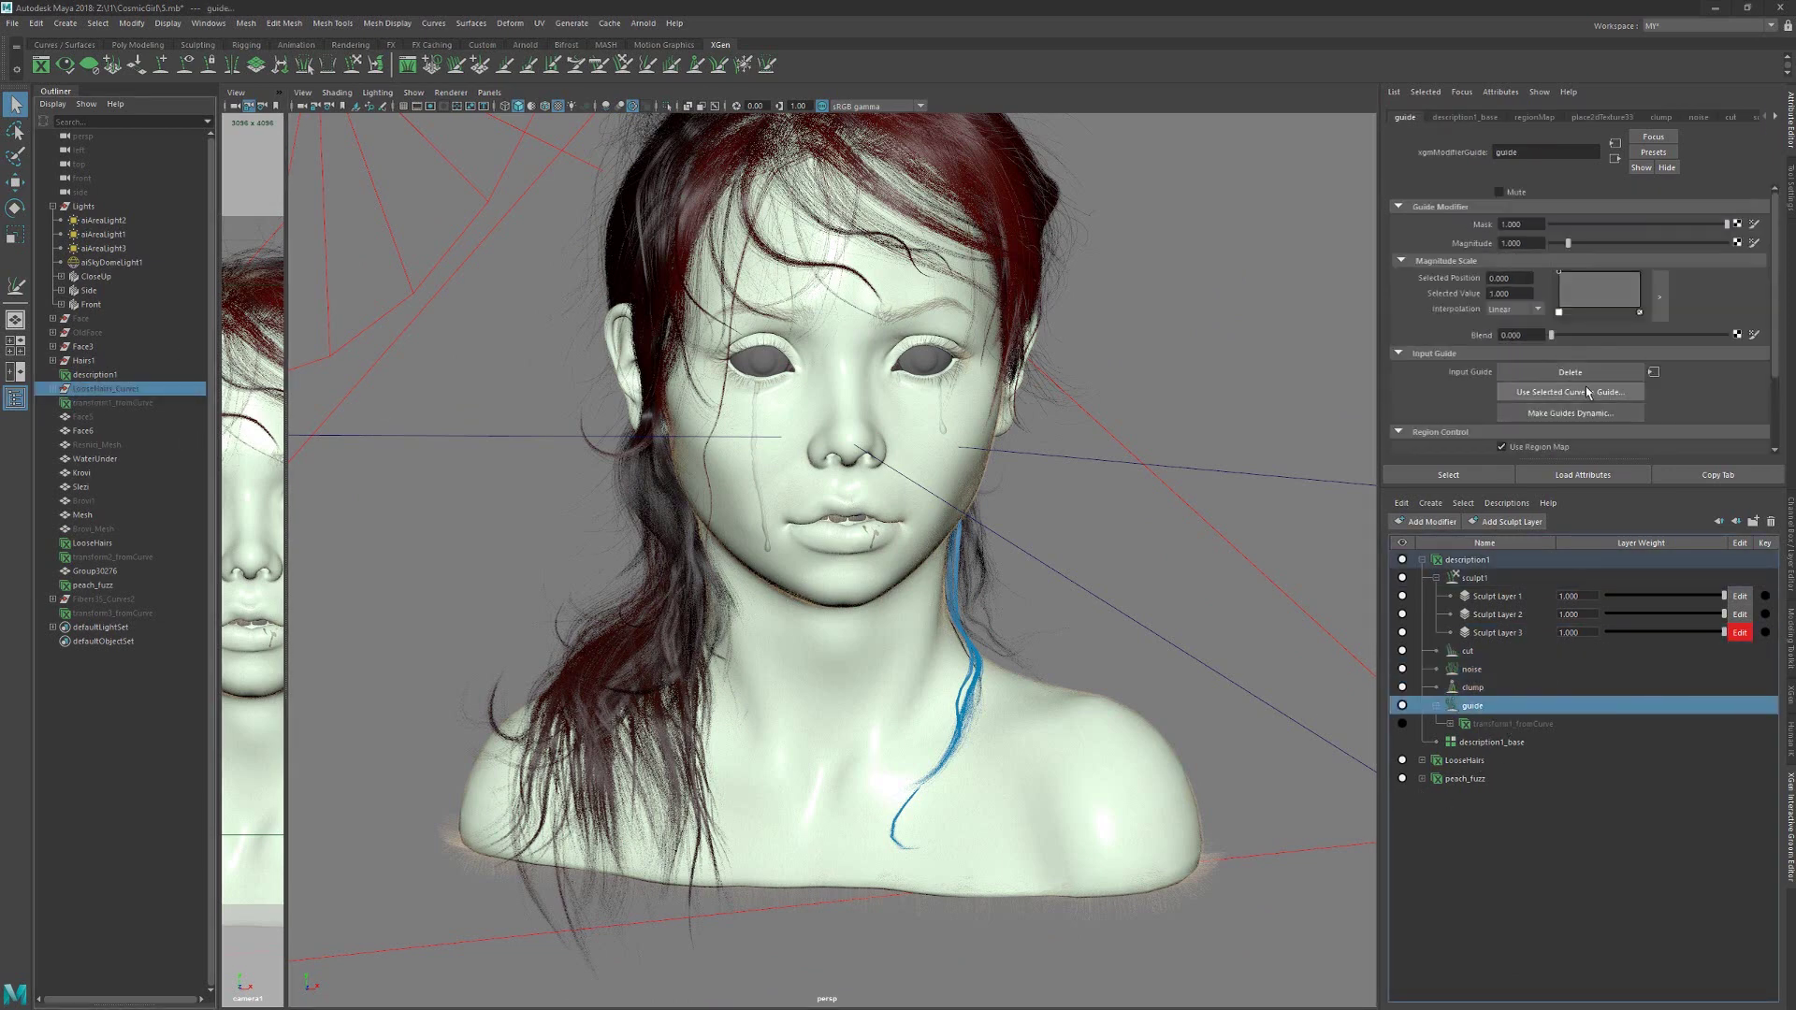
left_click(1567, 399)
Step: Examine the loose strand hanging beside the neck, and select Sculpt Layer 3 followed by the clump modifier of description1
middle_click_drag(677, 578, 632, 564, "alt")
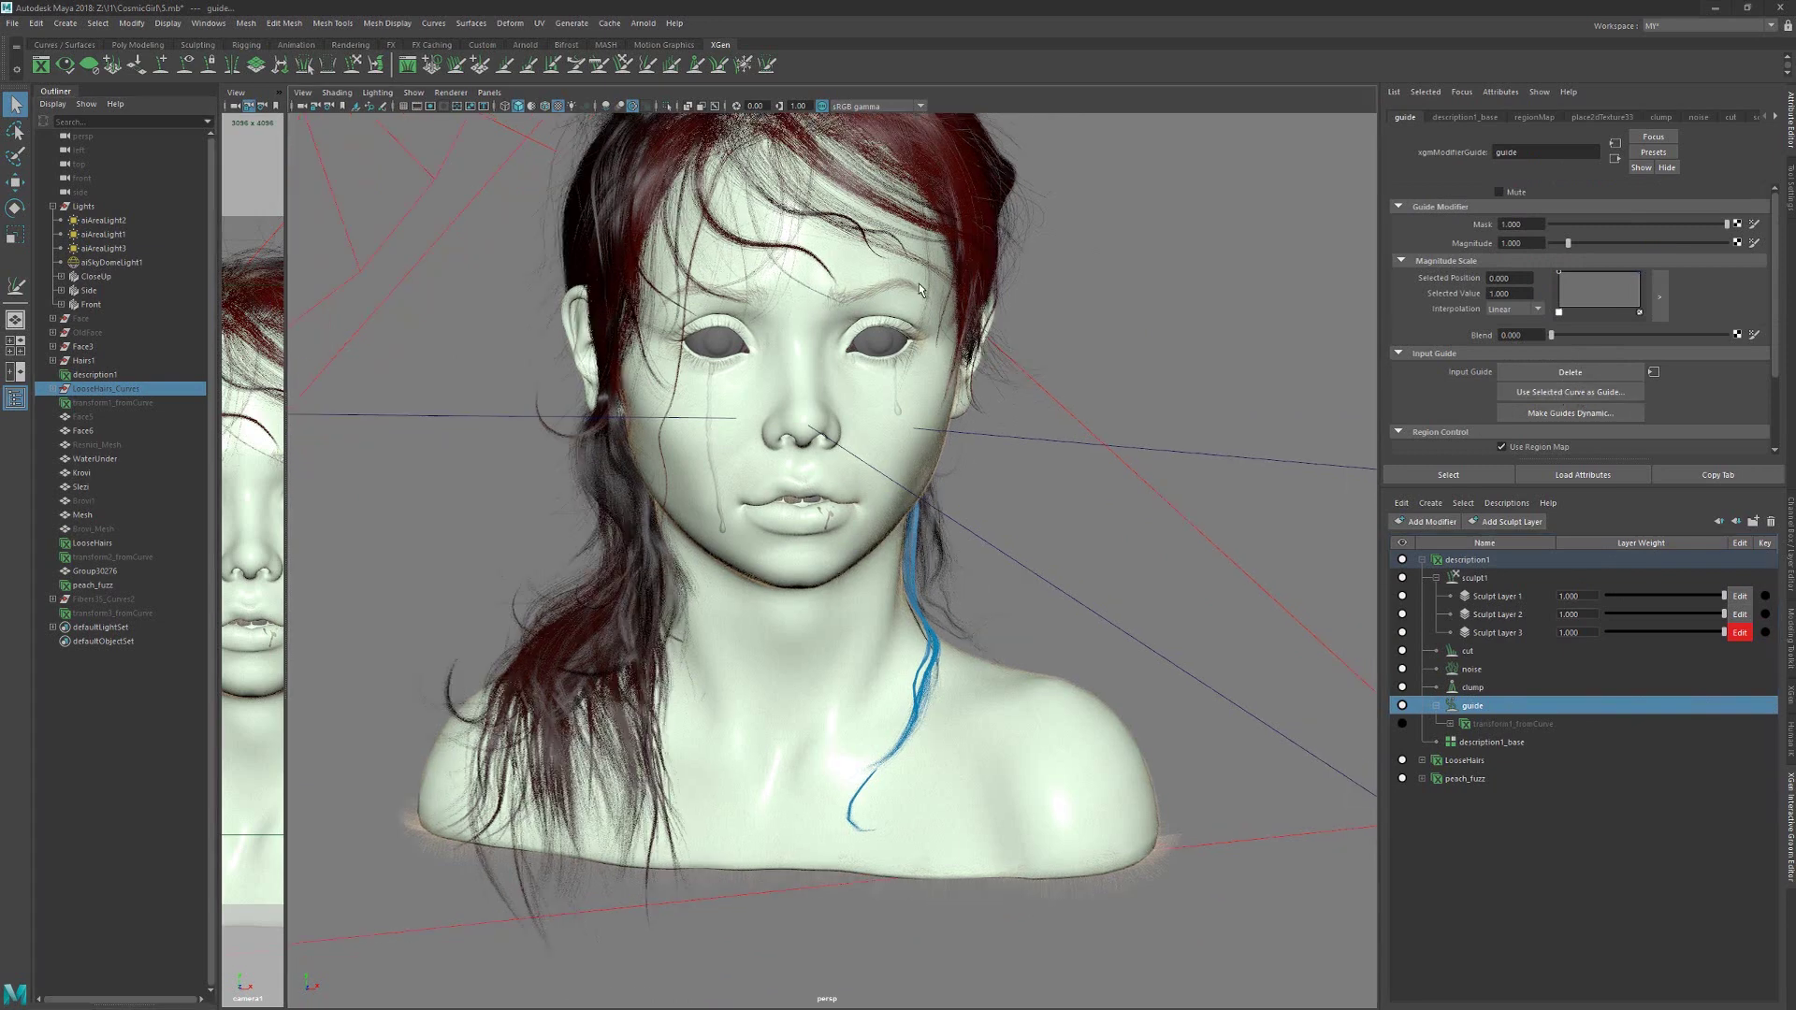
right_click_drag(924, 525, 1021, 531, "alt")
left_click_drag(1021, 531, 1041, 573, "alt")
right_click_drag(1042, 573, 979, 564, "alt")
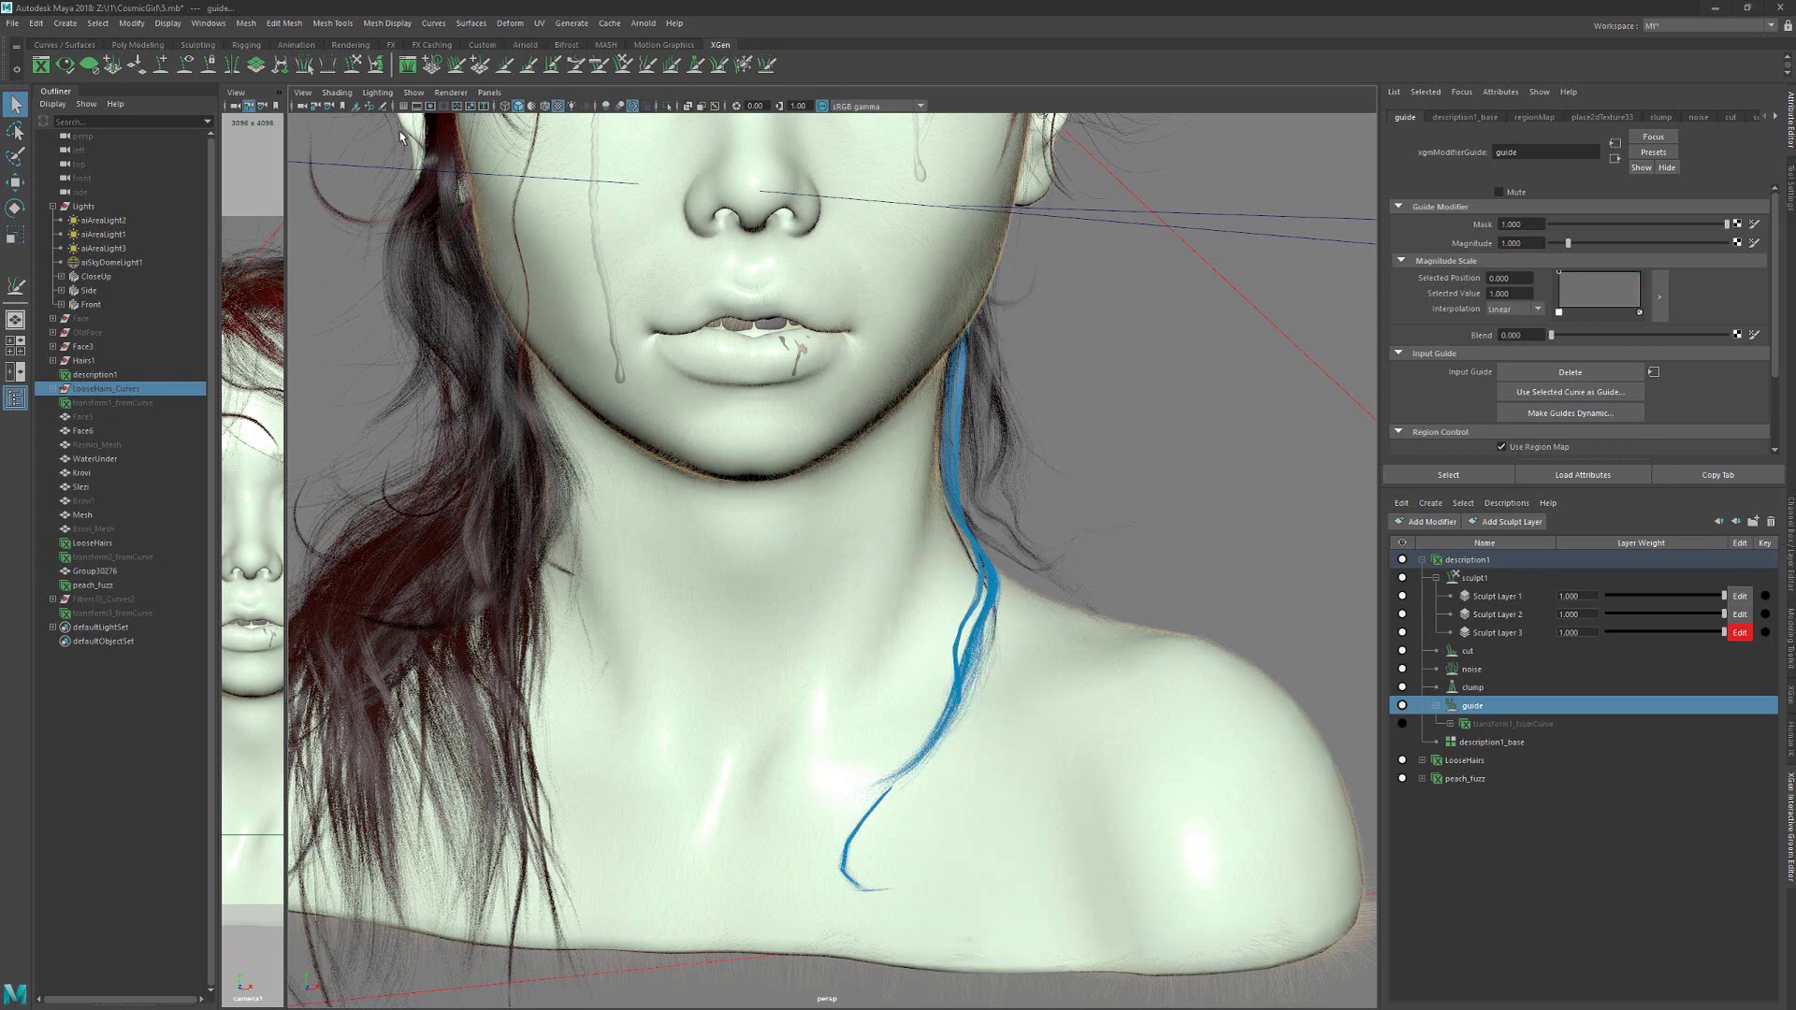
left_click(1490, 635)
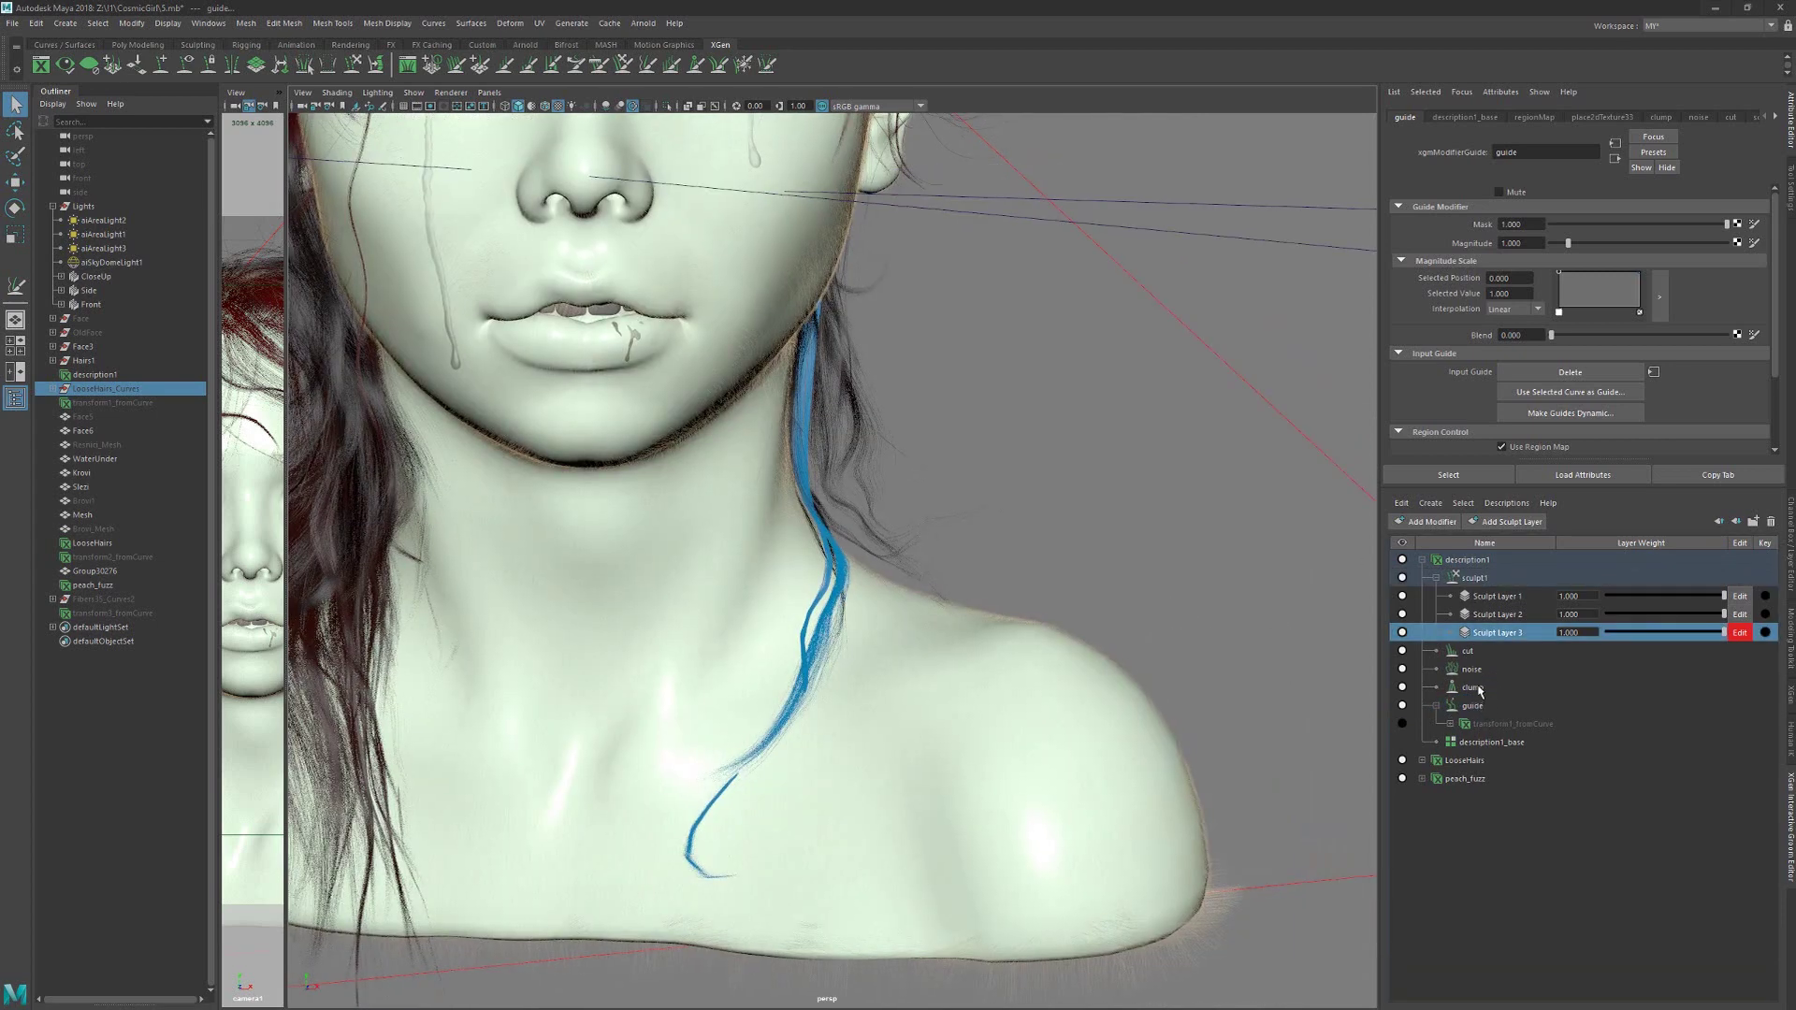
left_click(1475, 688)
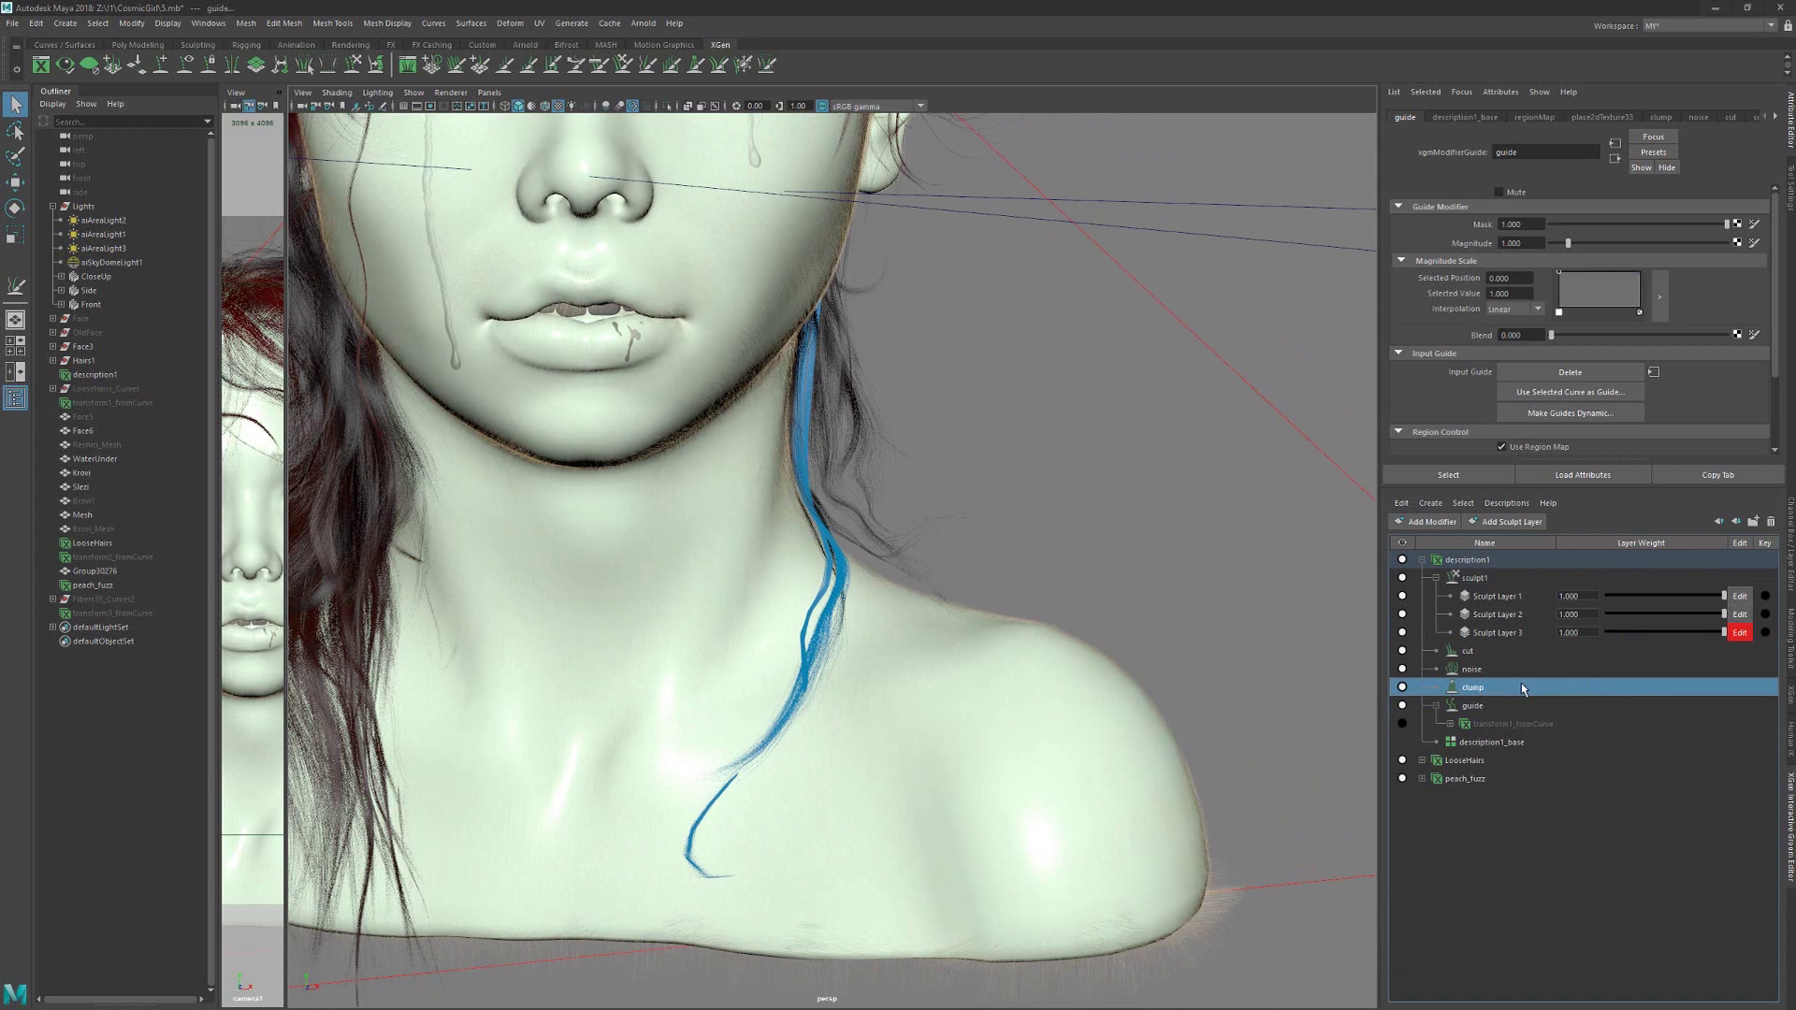
Step: Look through the noise and cut modifiers of description1, and select Sculpt Layer 3 for sculpting
left_click(1472, 669)
left_click(1476, 655)
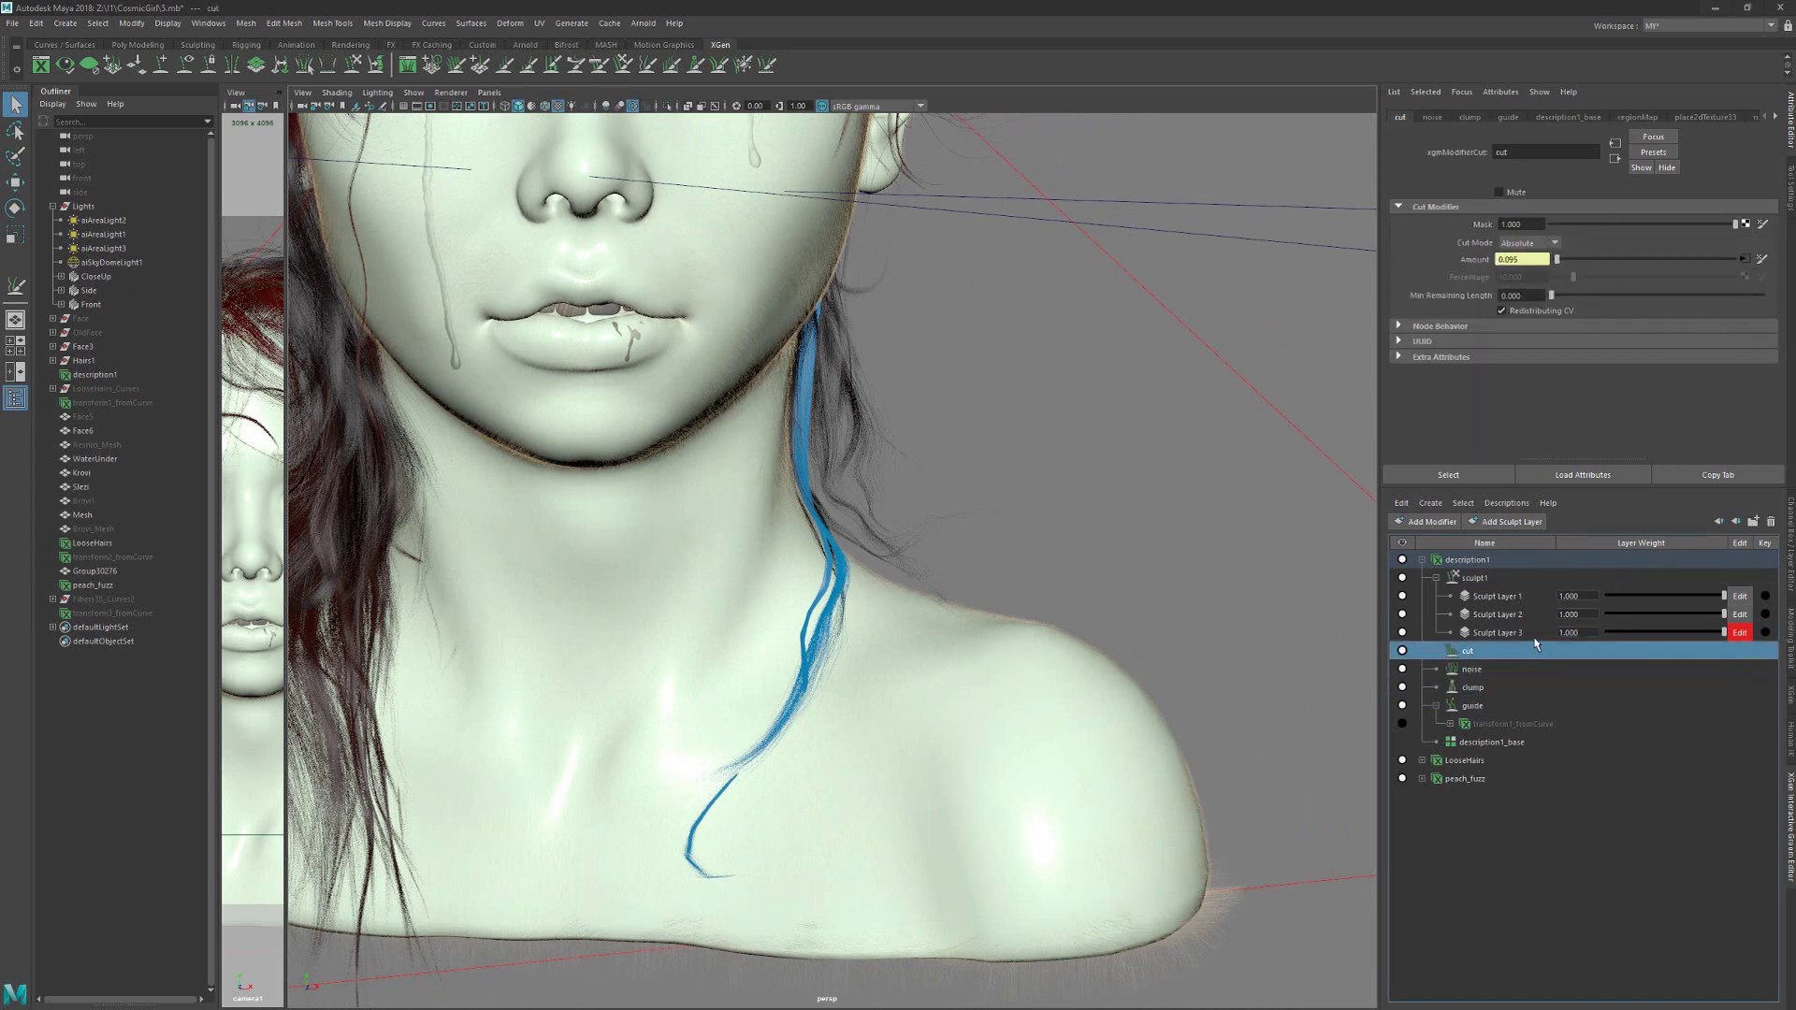
left_click(1502, 637)
Step: Brush the loose strand beside the neck into a wavier shape on Sculpt Layer 3 and check it against the whole bust
left_click_drag(906, 540, 935, 498, "alt")
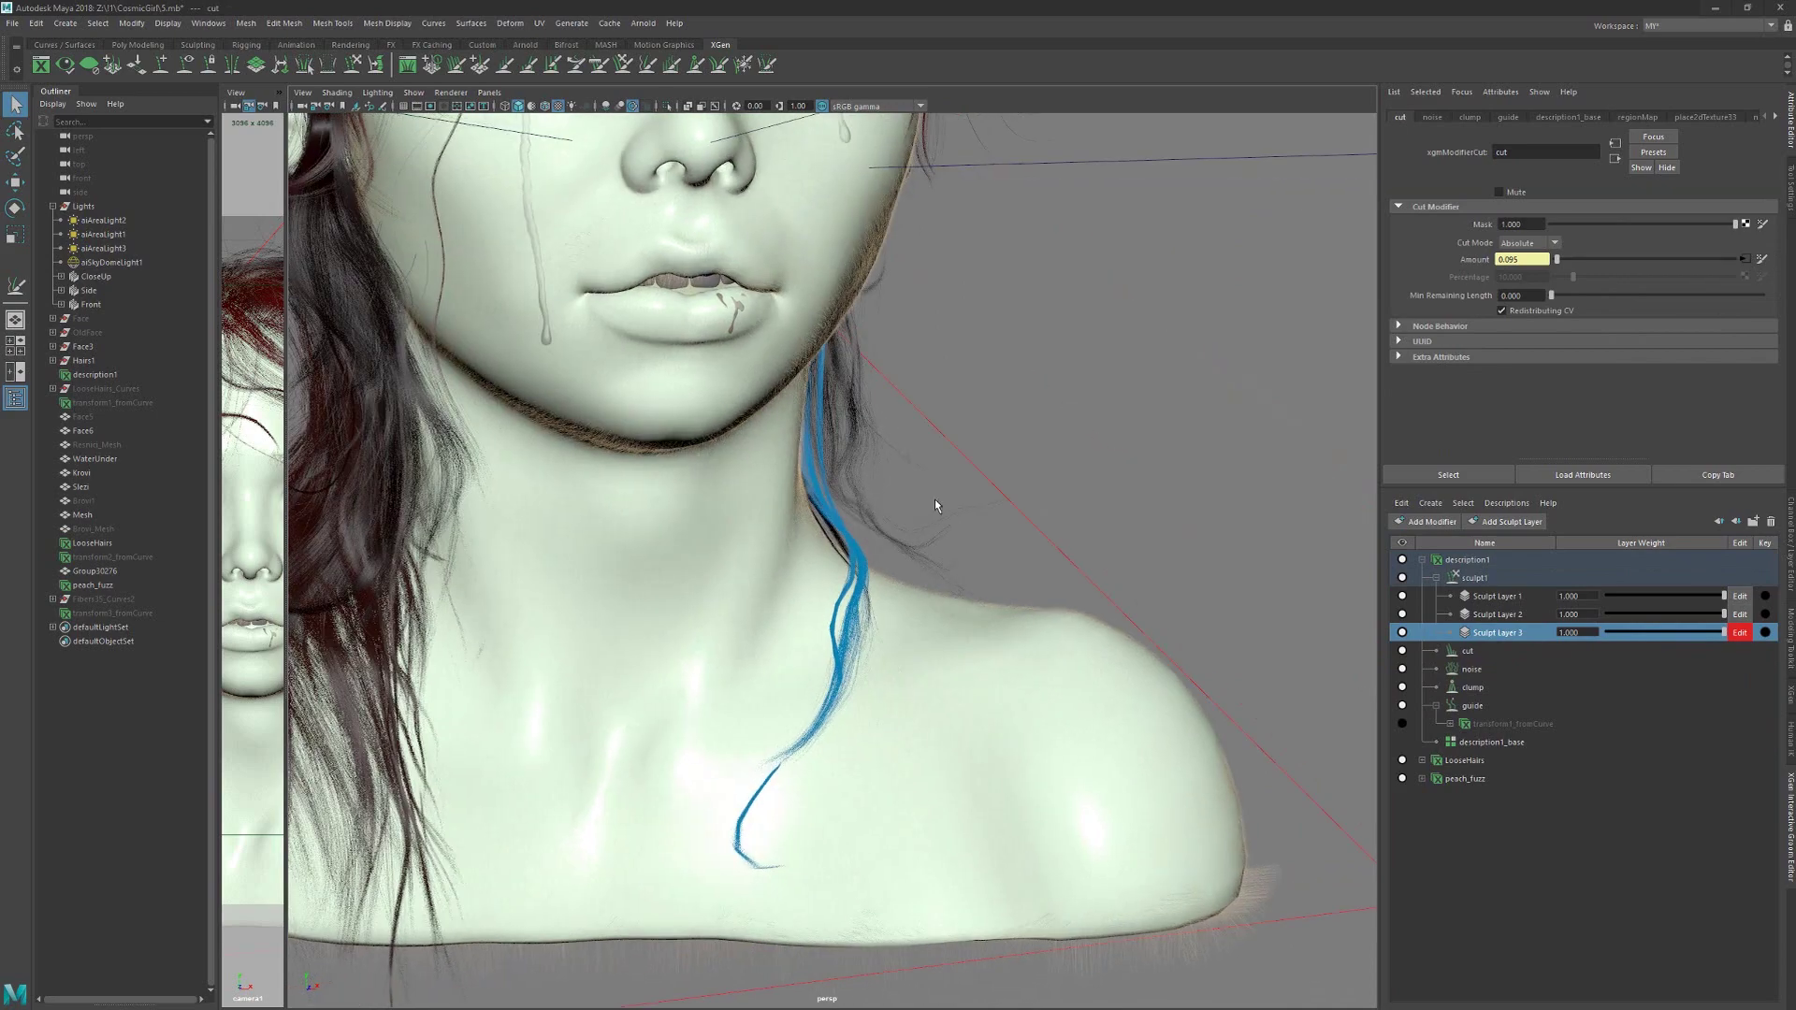
middle_click_drag(666, 122, 720, 277, "alt")
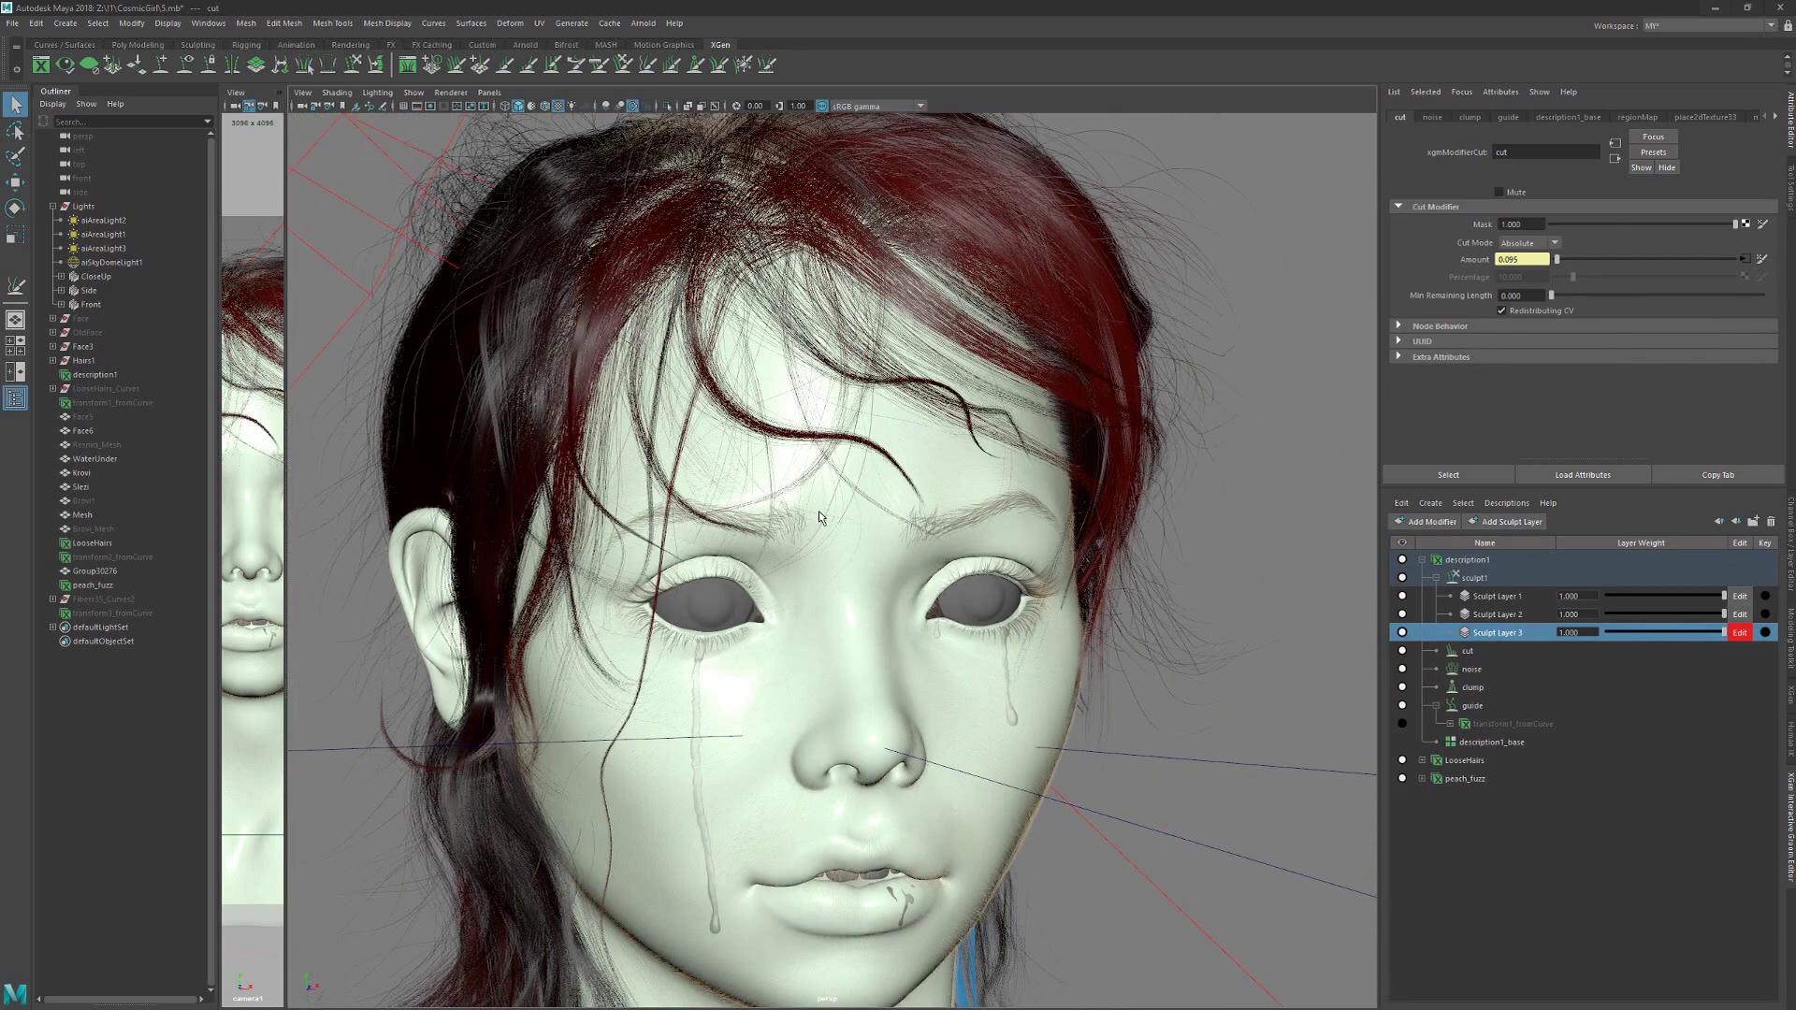
middle_click_drag(1040, 638, 1013, 570, "alt")
right_click_drag(1013, 570, 1029, 591, "alt")
middle_click_drag(1029, 591, 1014, 520, "alt")
right_click_drag(1009, 521, 1011, 526)
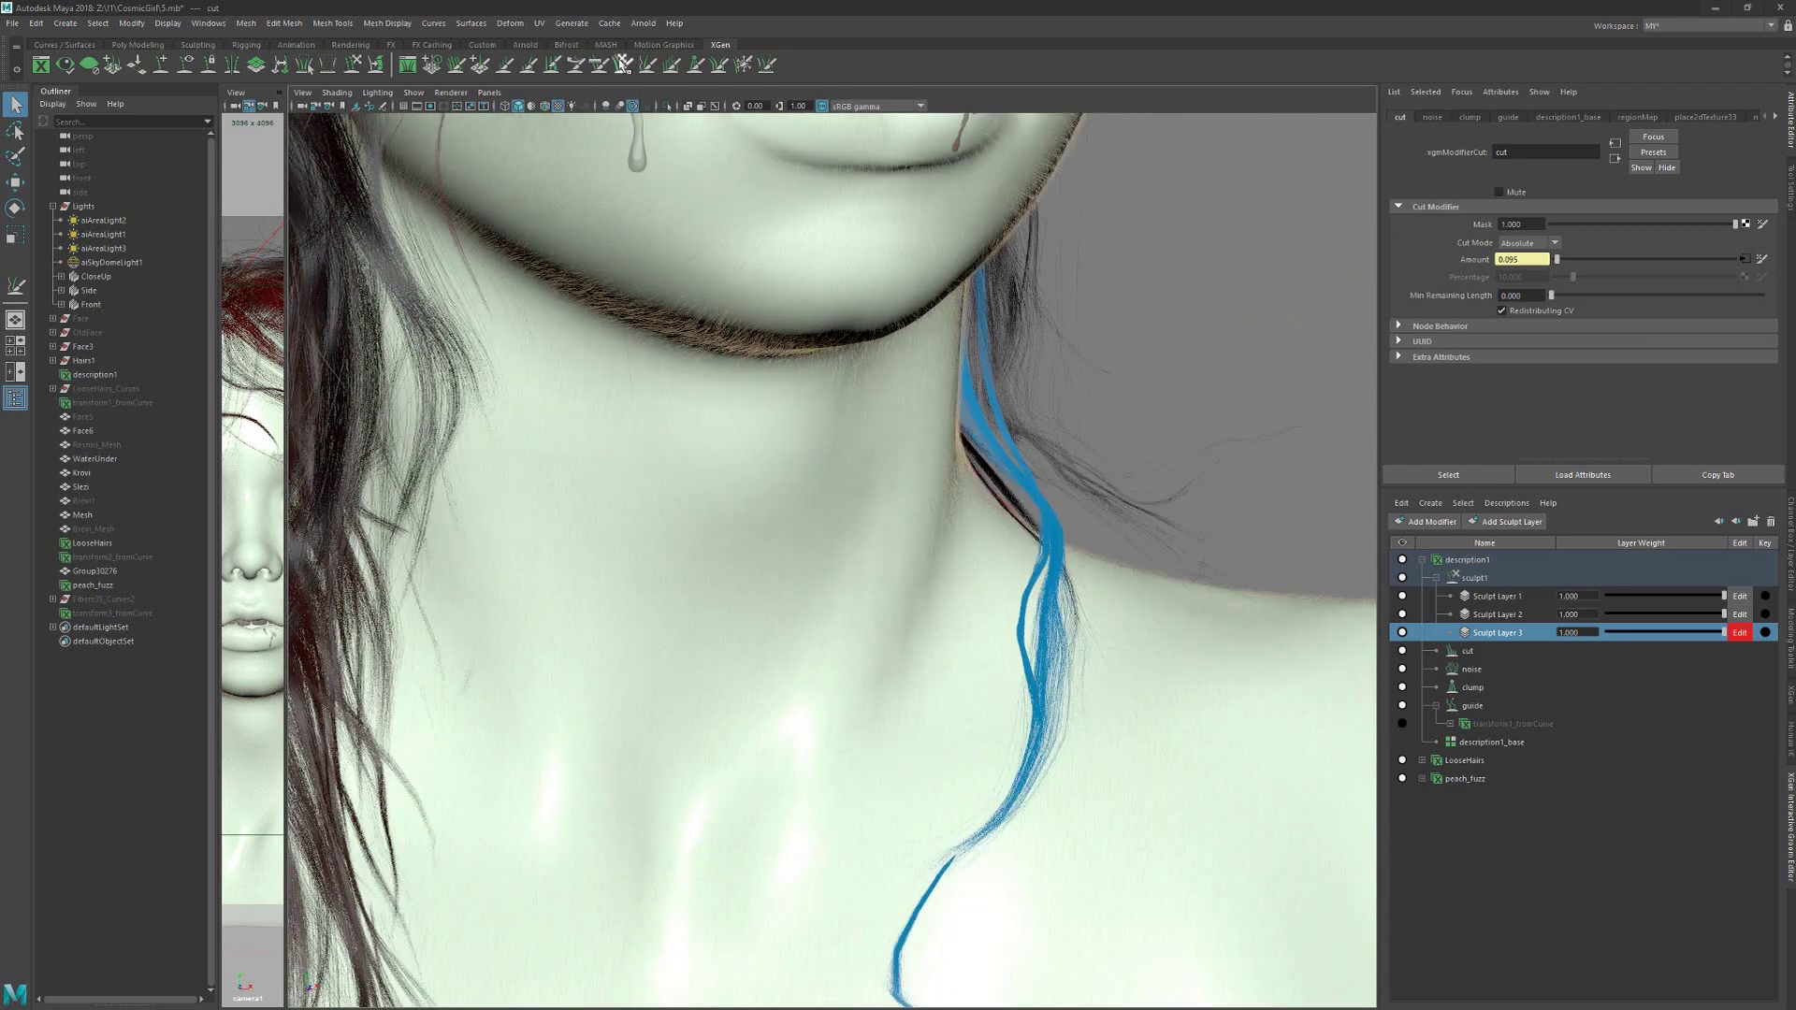
key("y")
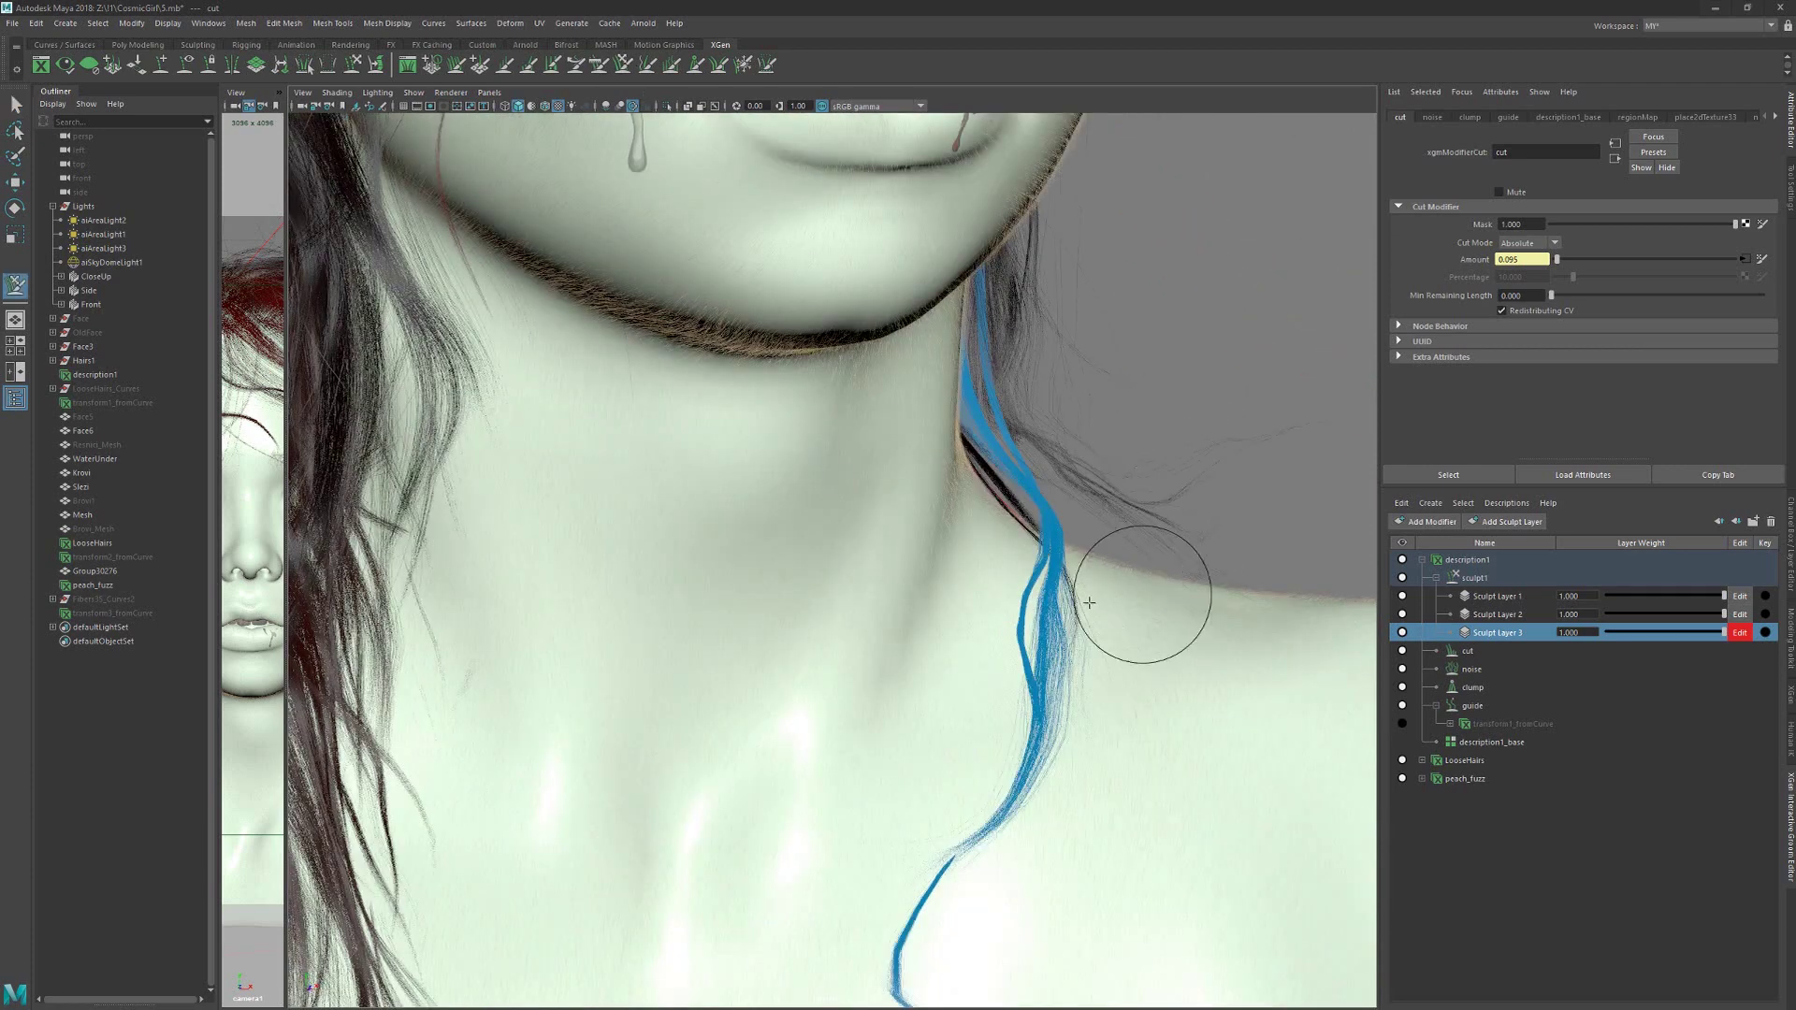
mouse_move(1052, 653)
left_mouse_down()
mouse_move(1023, 661)
mouse_move(1054, 777)
mouse_move(994, 774)
left_mouse_up()
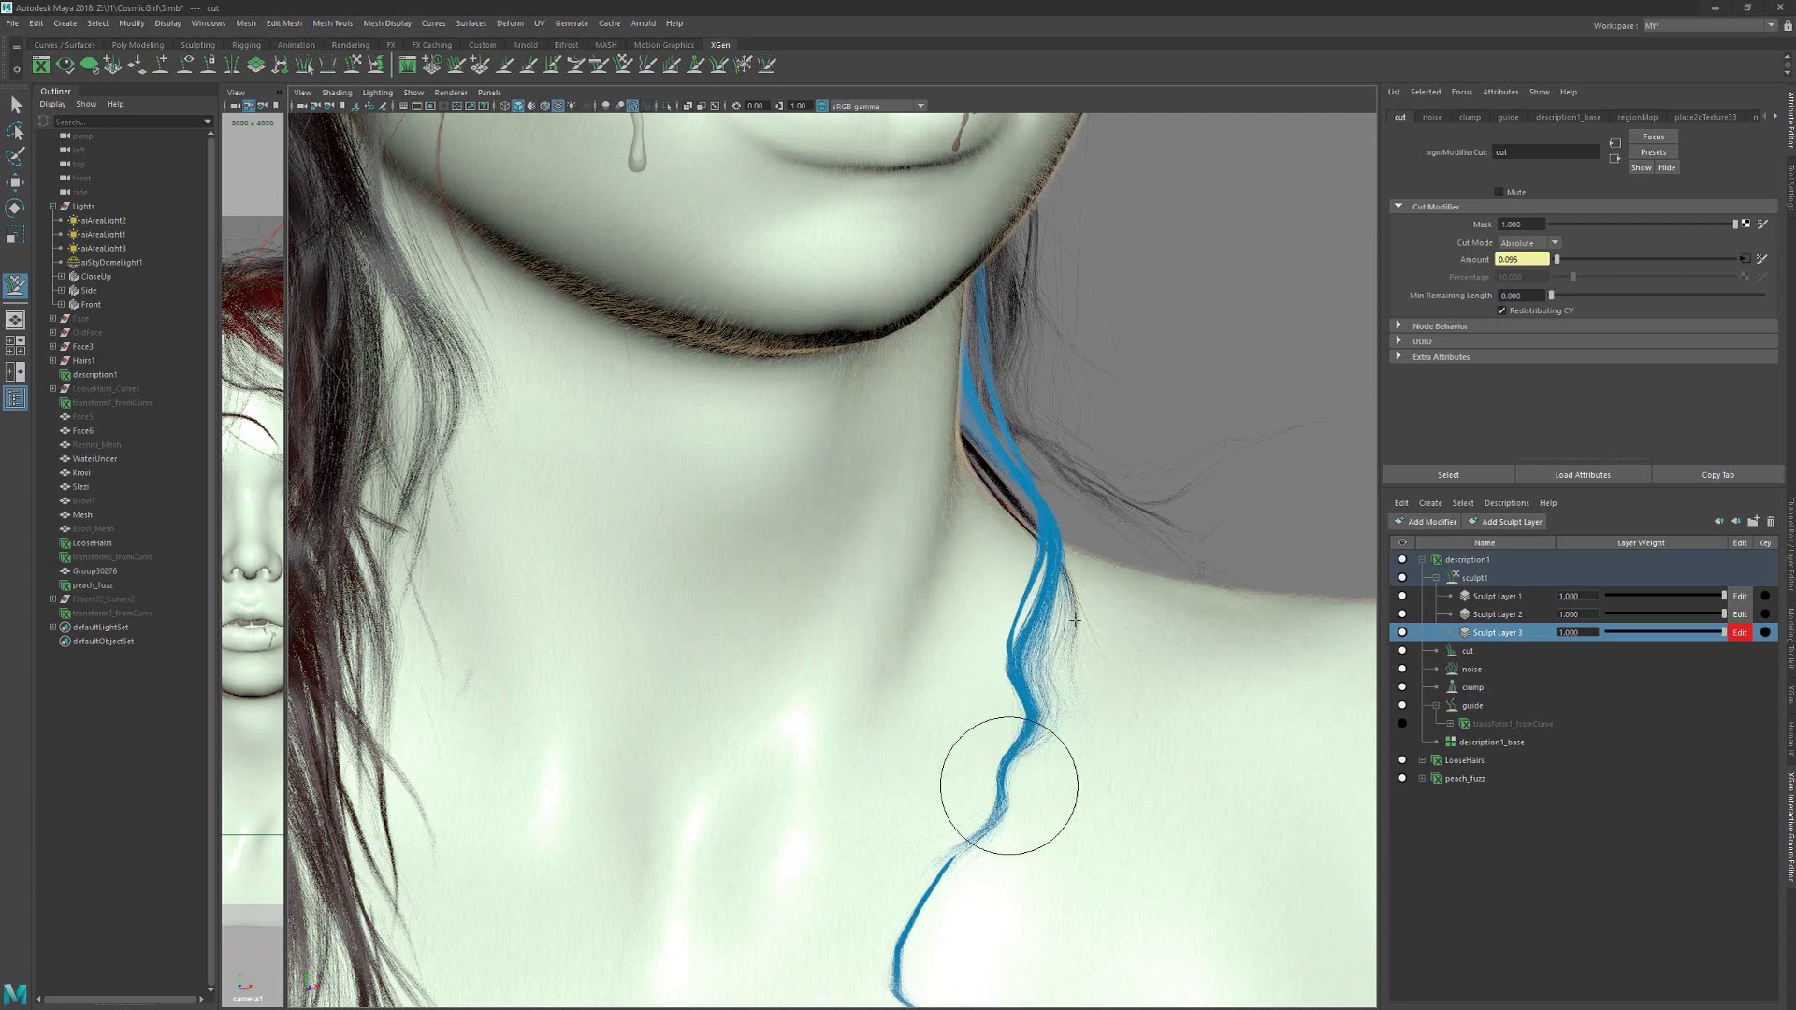
mouse_move(1070, 557)
right_mouse_down()
mouse_move(1086, 563)
mouse_move(1009, 560)
mouse_move(1012, 539)
right_mouse_up()
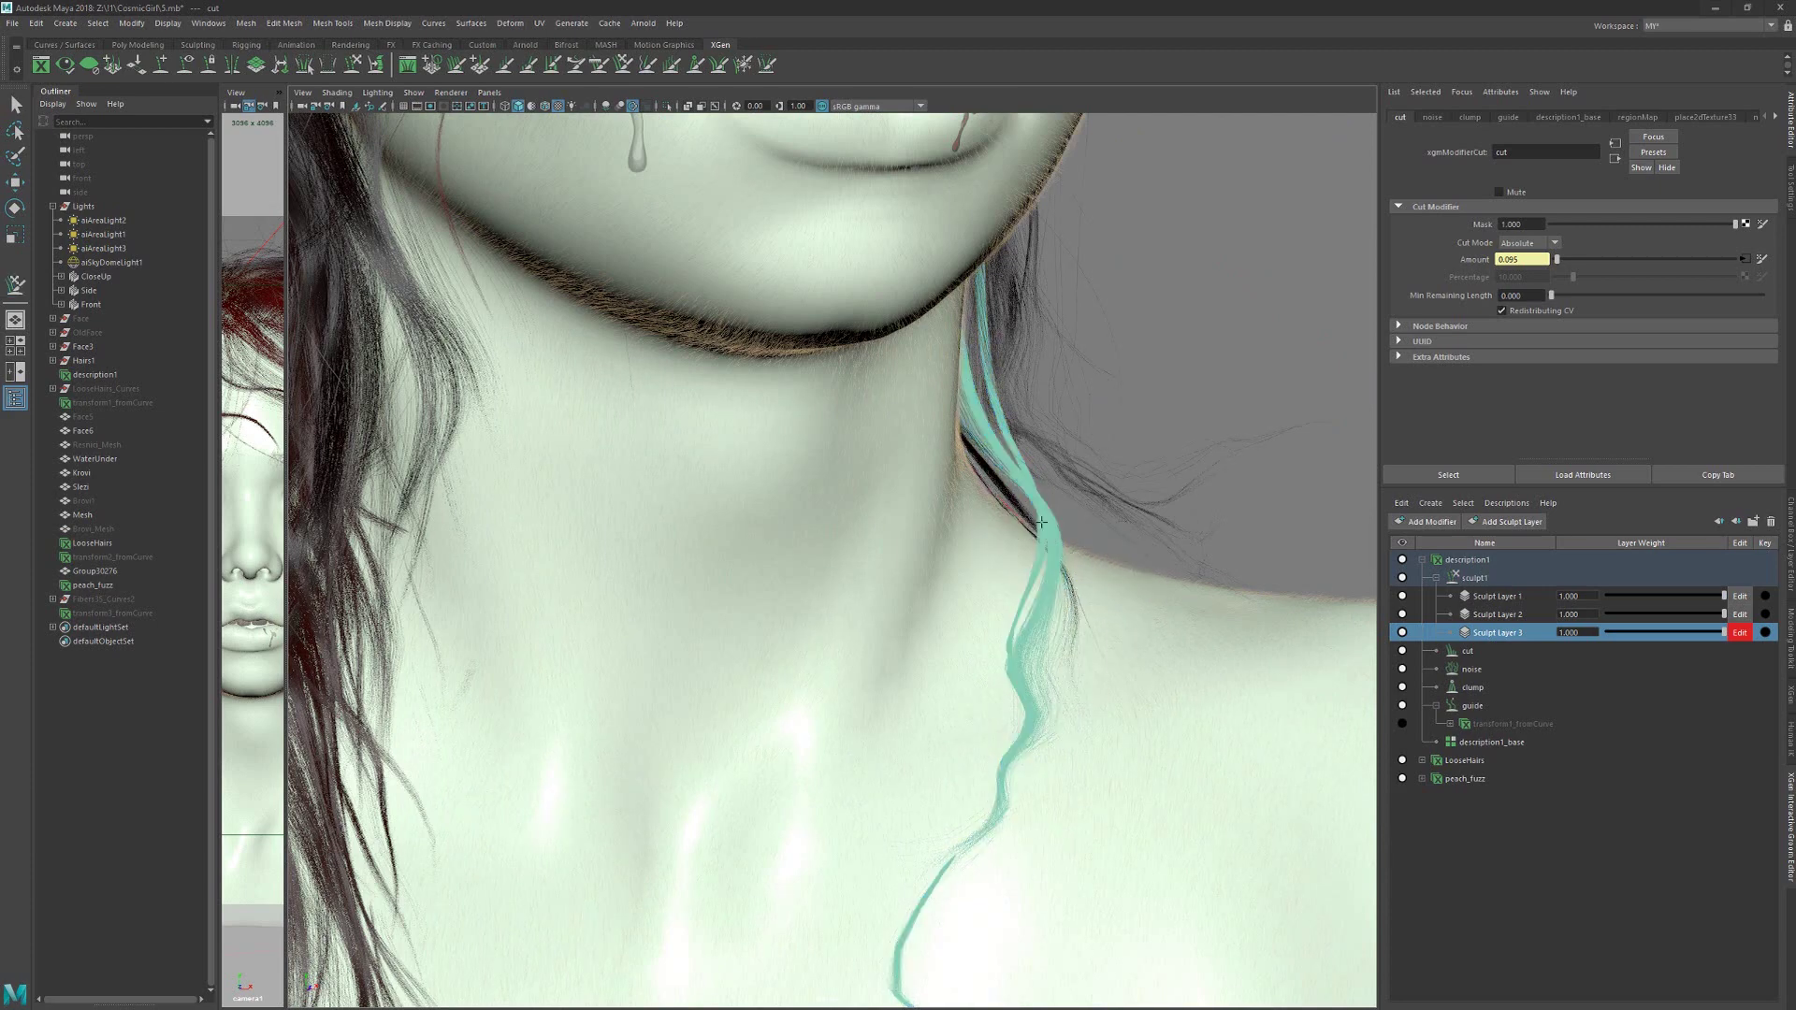
scroll(1088, 556, "down", 10)
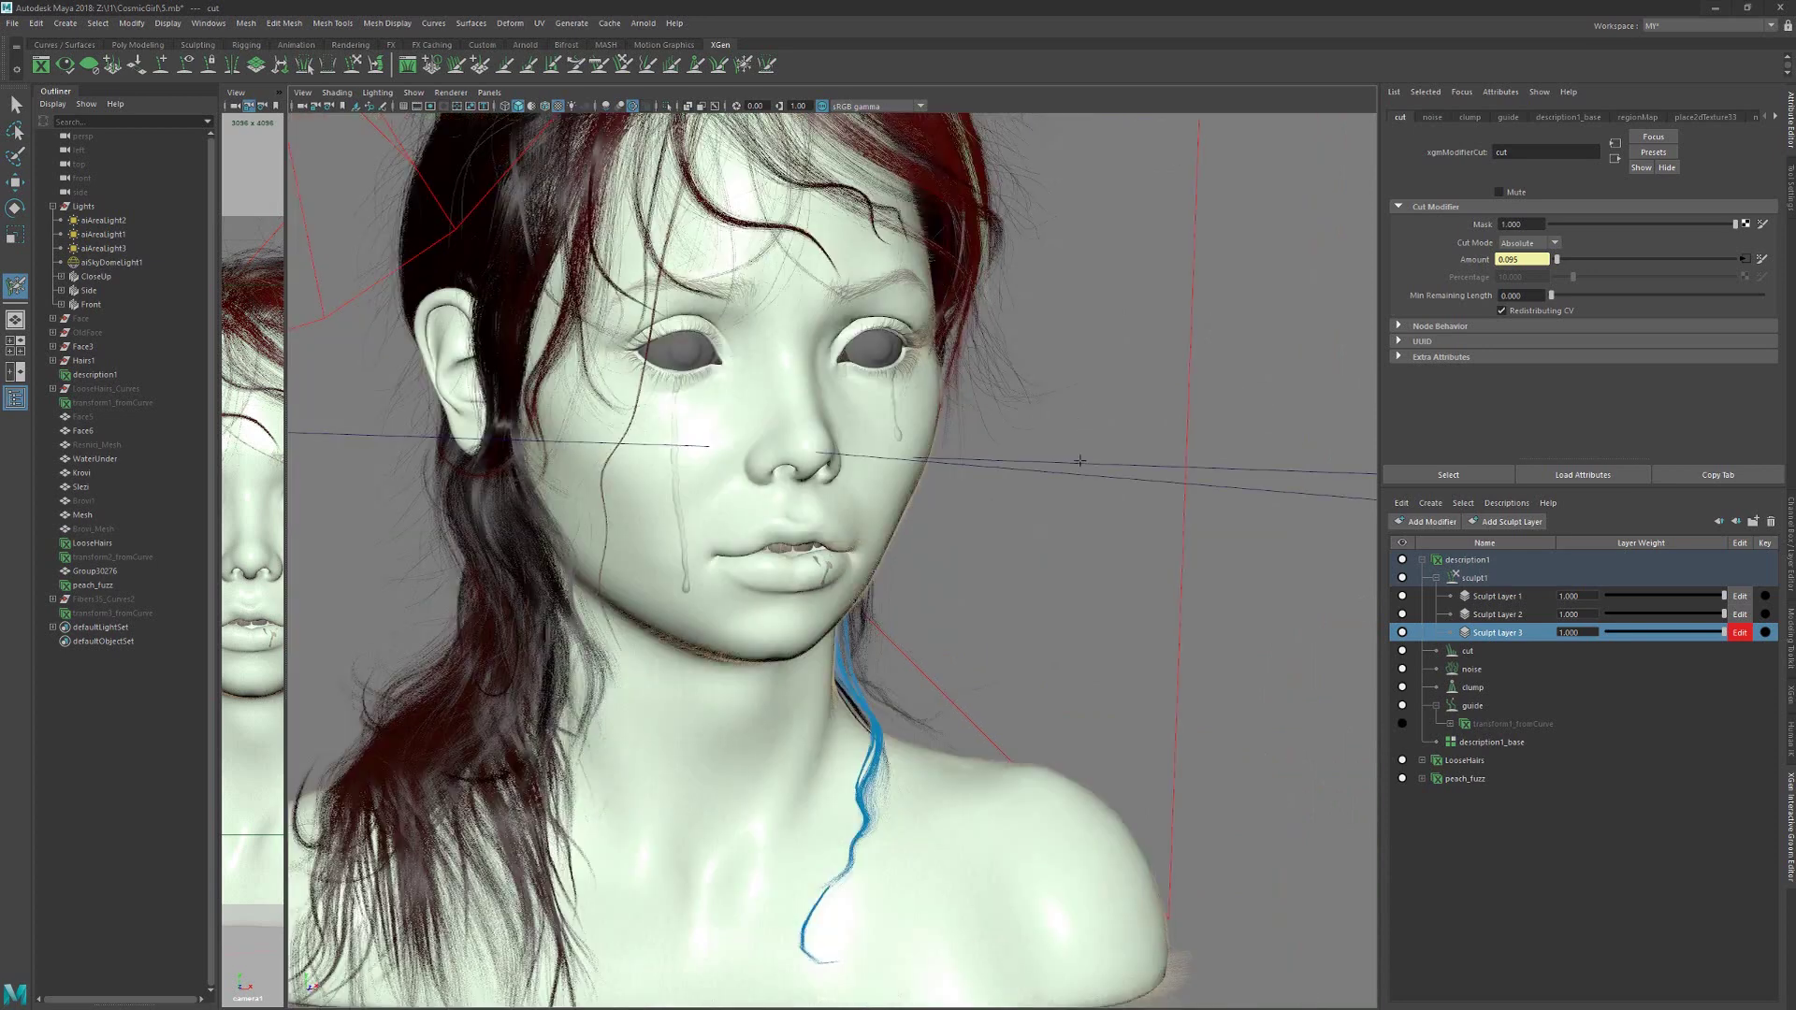
scroll(1059, 491, "down", 6)
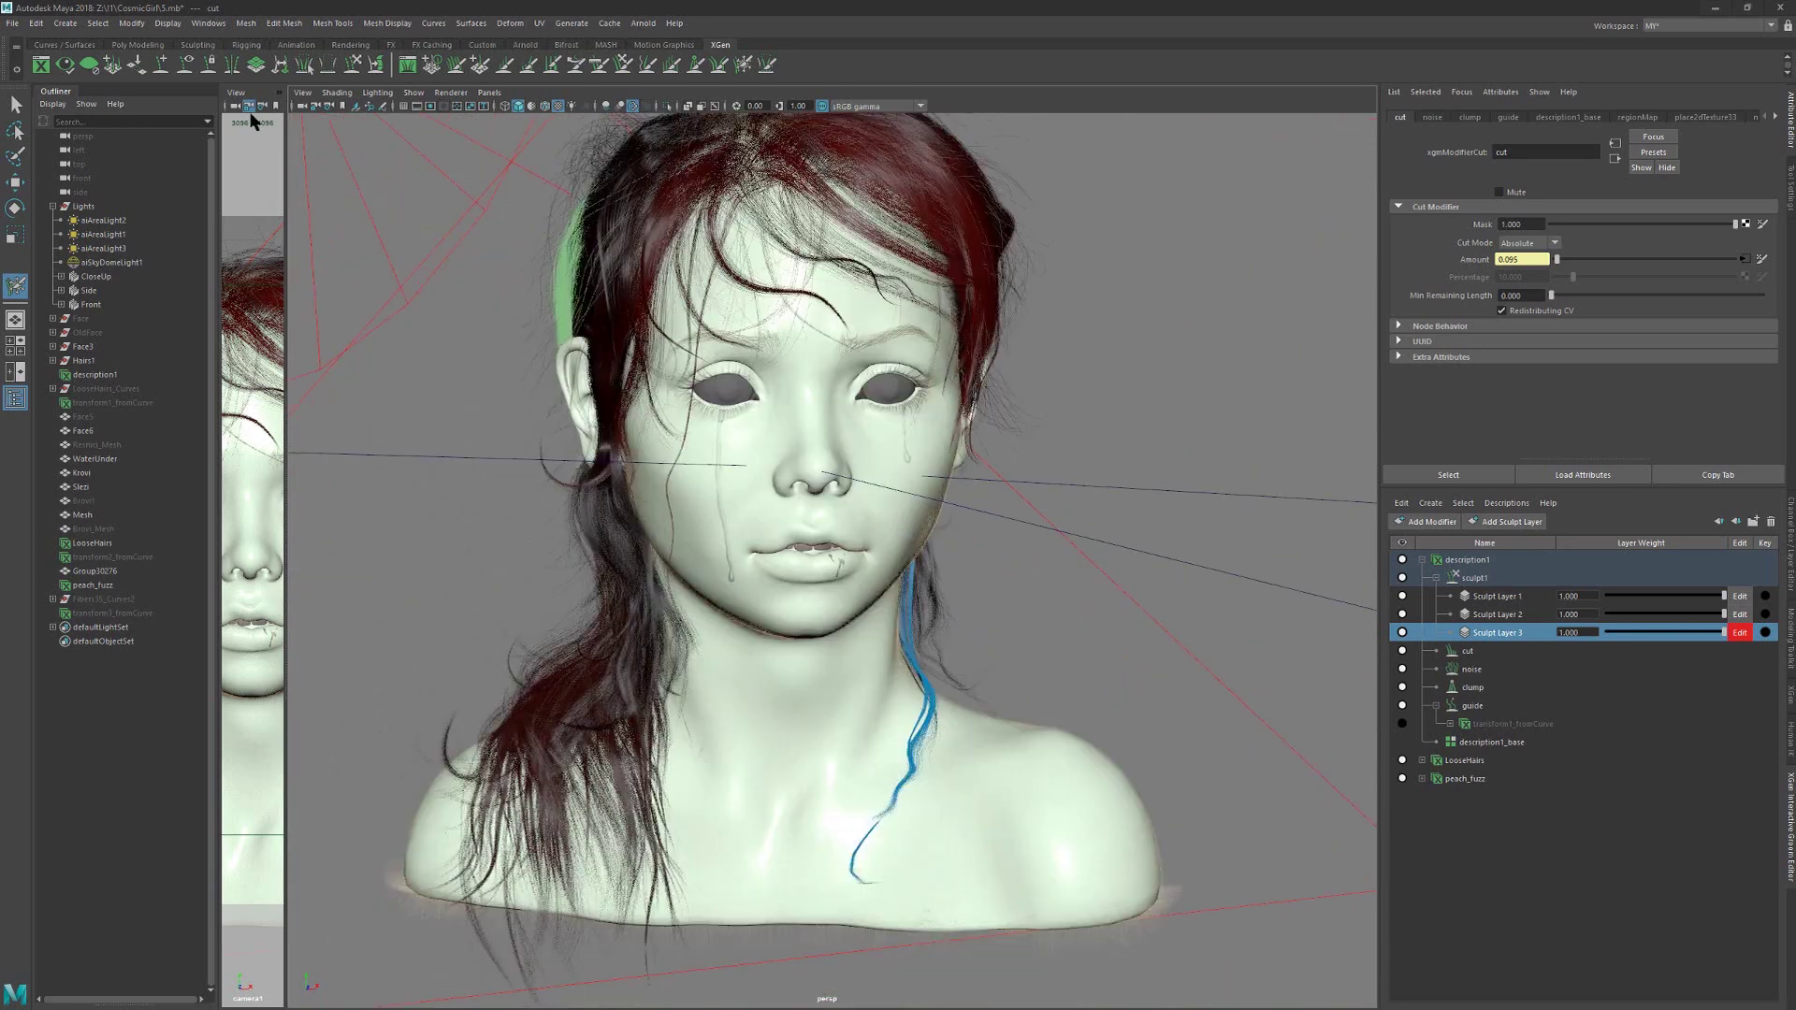
Step: Leave the sculpting brush and select the bust mesh Face6 to examine its wireframe
key("q")
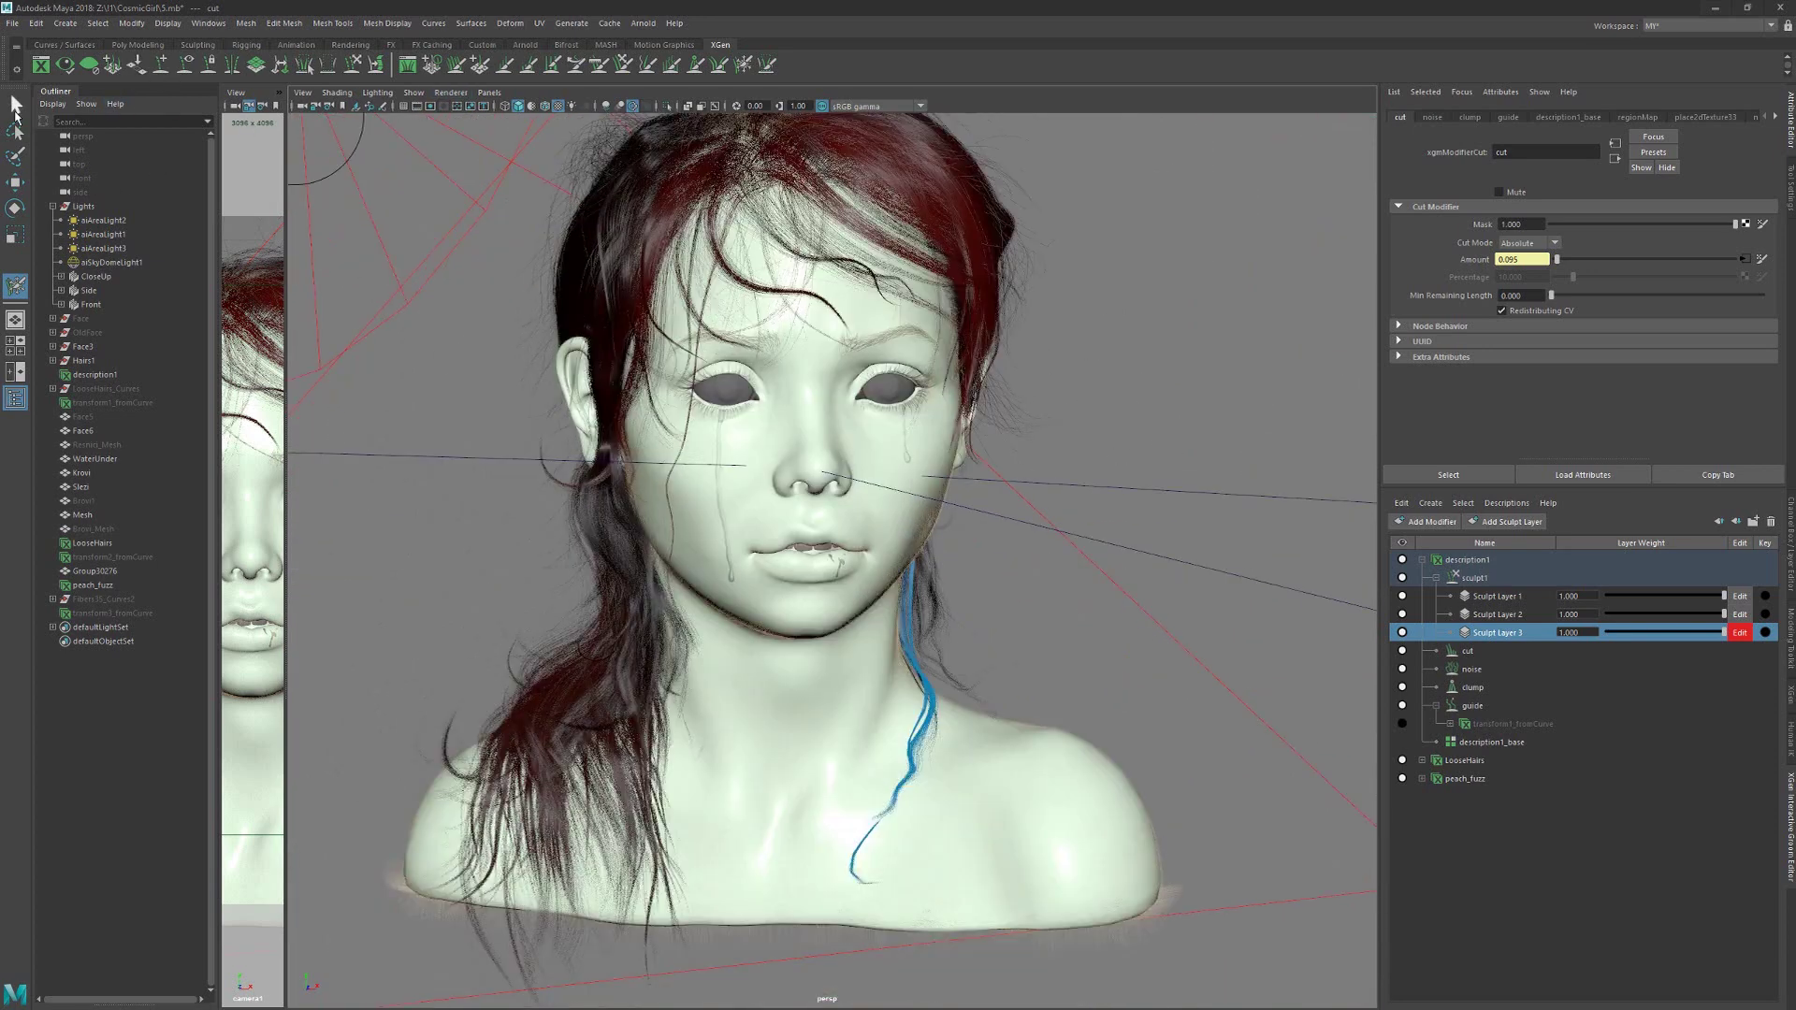
middle_click_drag(983, 636, 1006, 469, "alt")
scroll(1047, 686, "down", 2)
left_click(1075, 642)
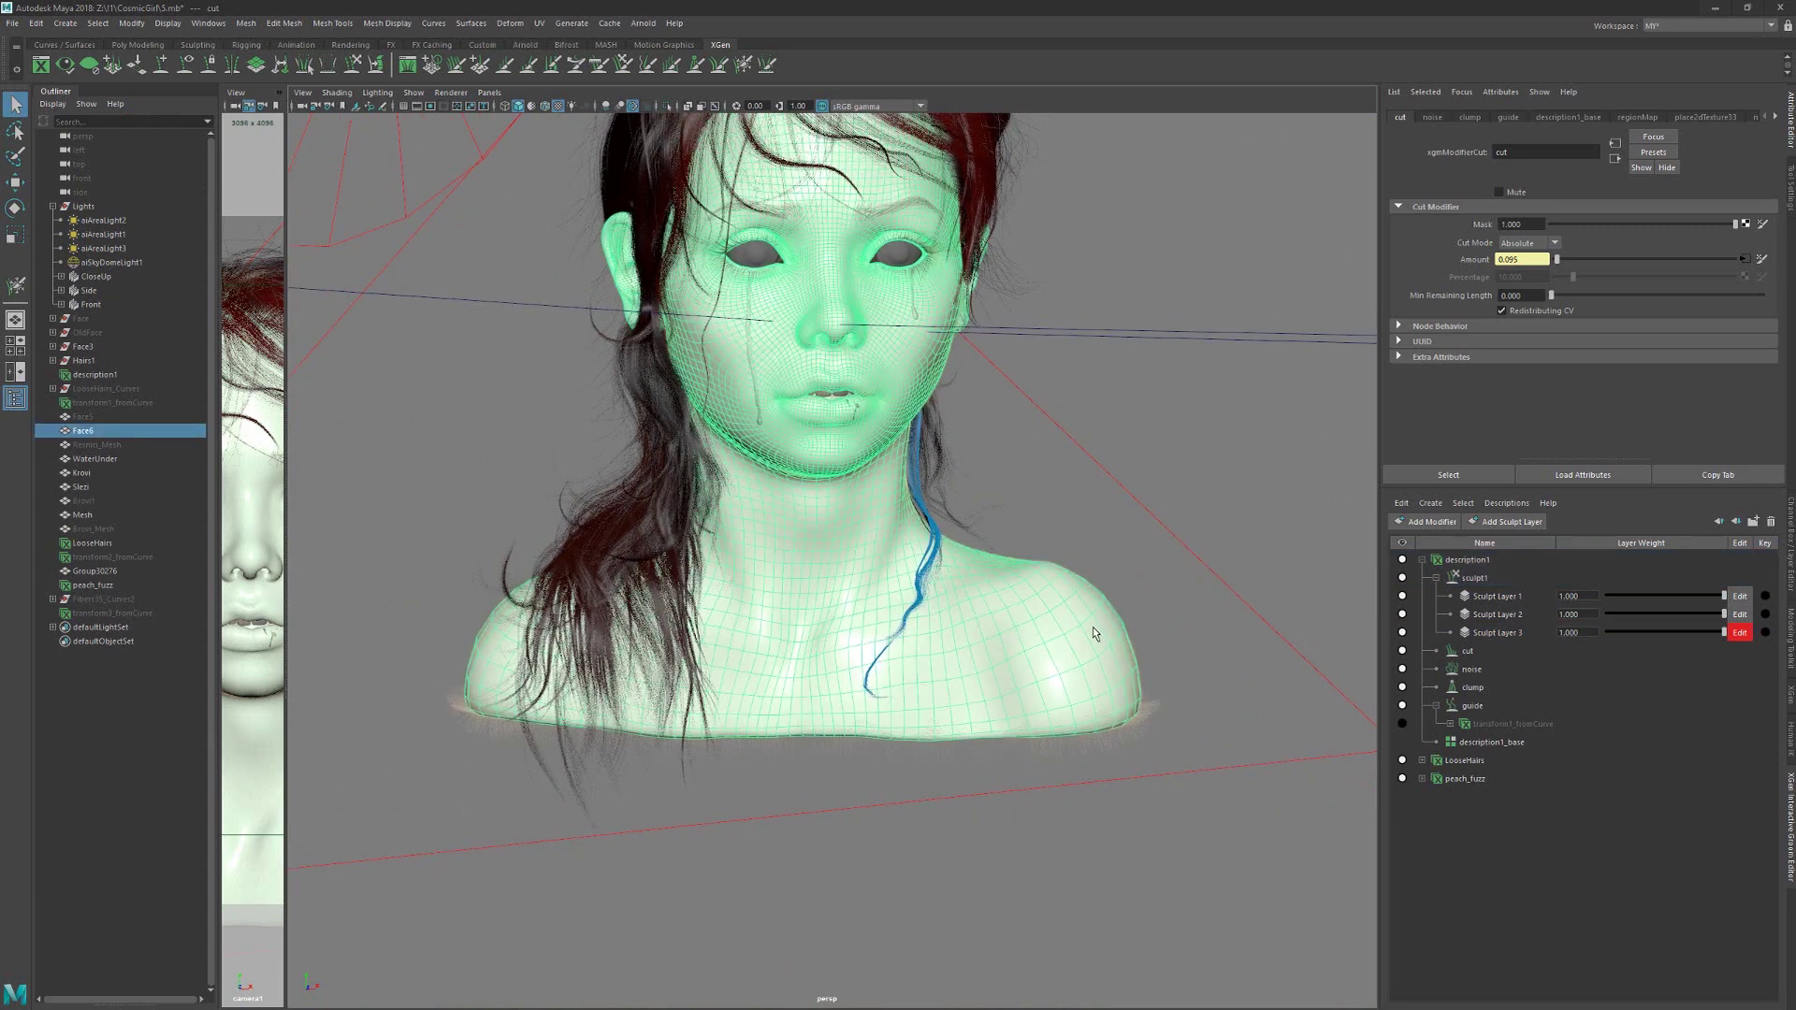
mouse_move(1052, 614)
left_mouse_down("alt")
mouse_move(1050, 565)
mouse_move(1082, 609)
left_mouse_up("alt")
scroll(1002, 497, "up", 2)
middle_click_drag(982, 463, 1003, 501, "alt")
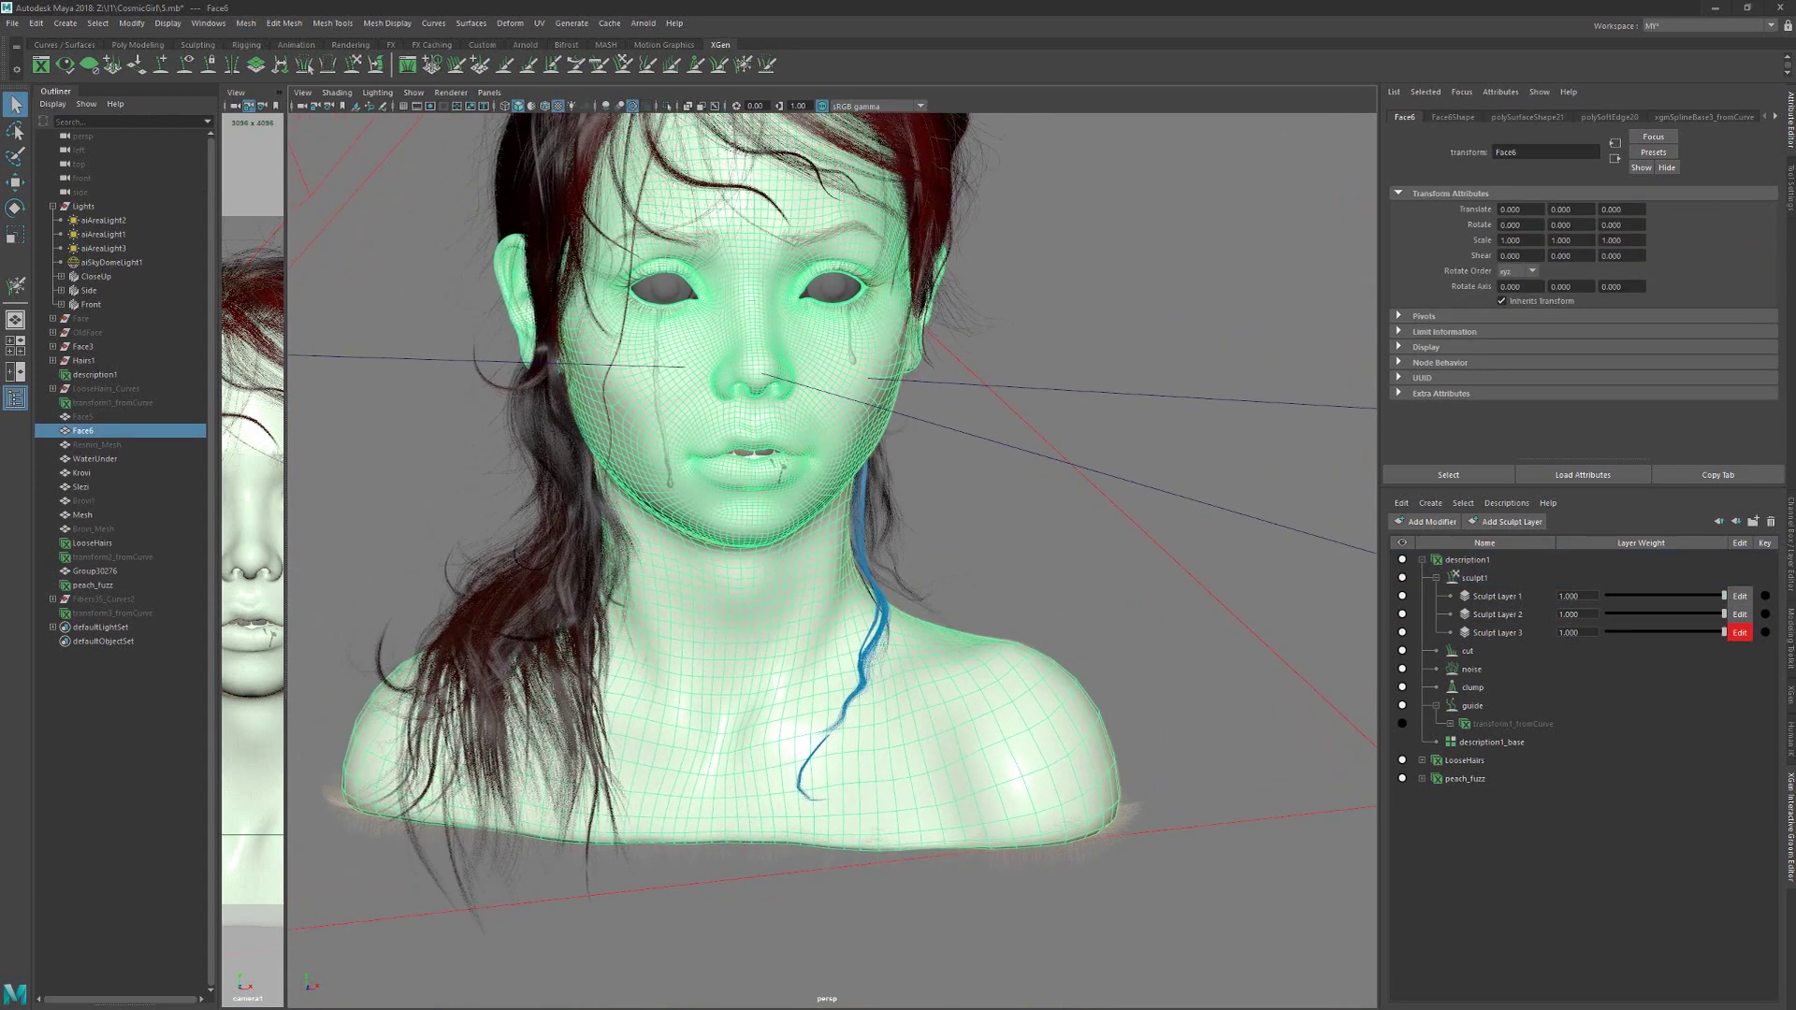
Step: Bring up Hypershade and select the Skin shader node in the material graph
key("alt+Tab")
left_click(1749, 9)
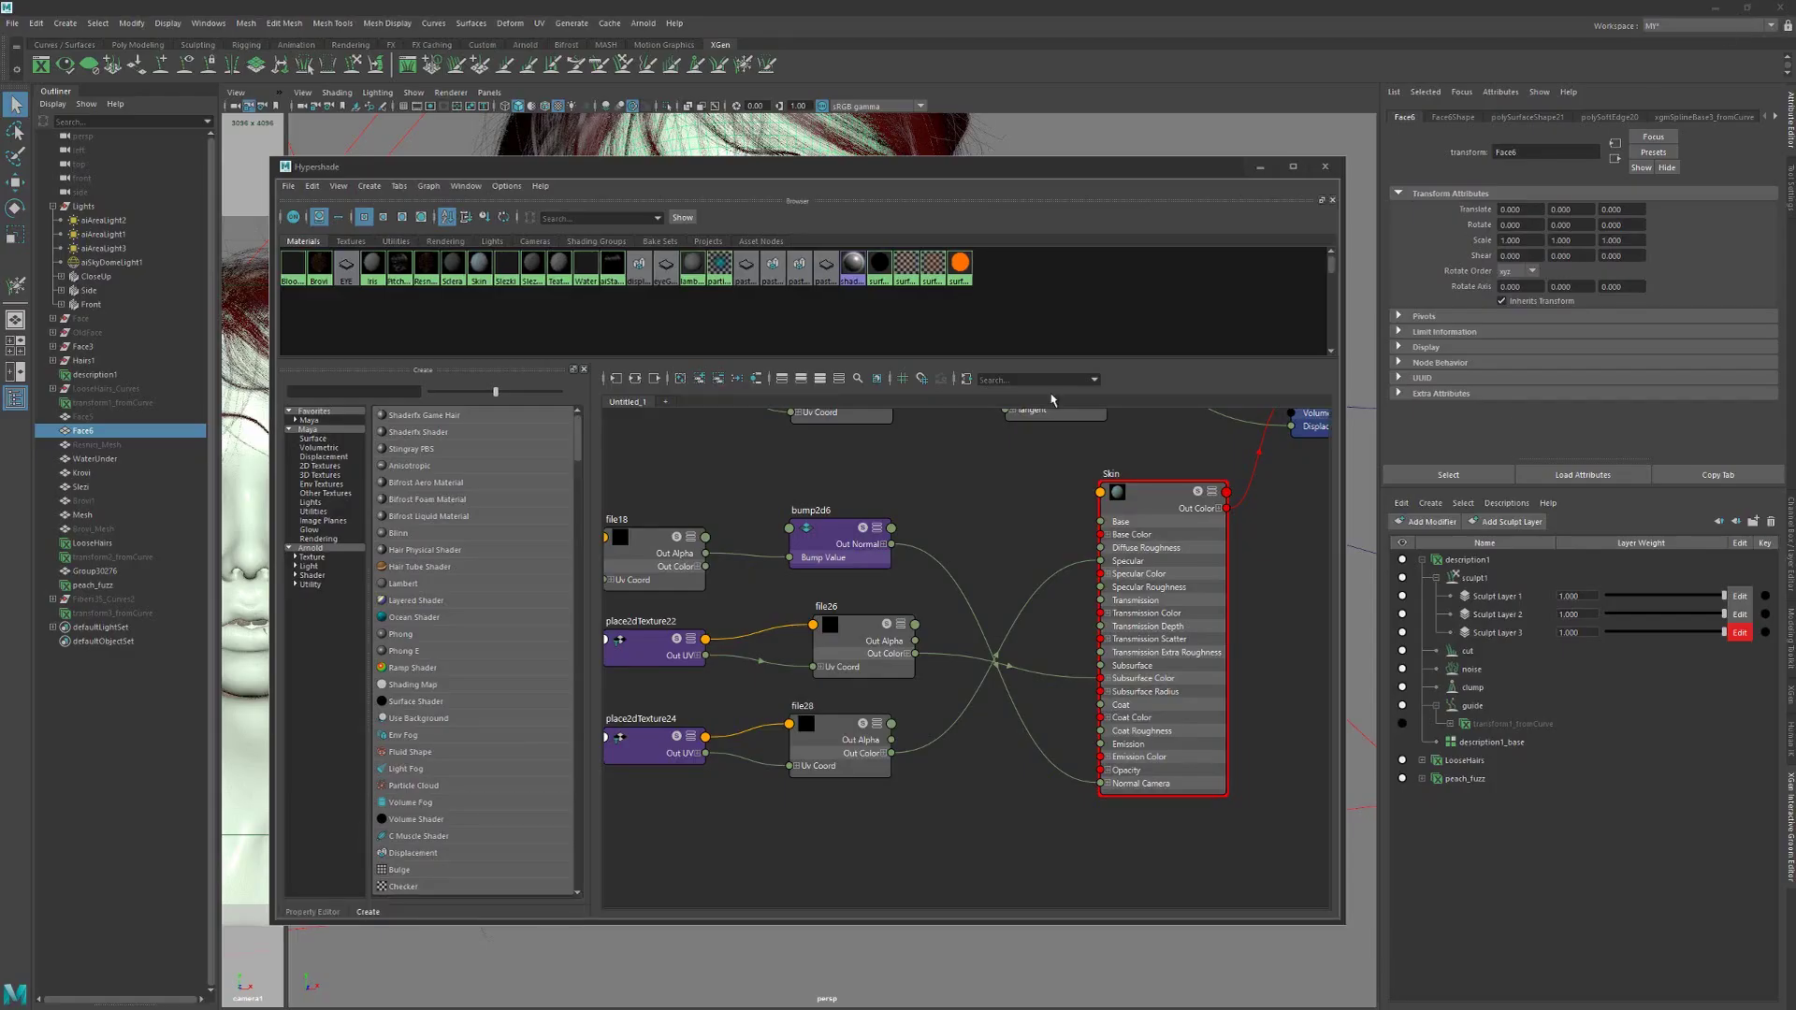
middle_click_drag(1043, 521, 933, 546, "alt")
scroll(933, 545, "down", 1)
left_click_drag(1062, 530, 1029, 552)
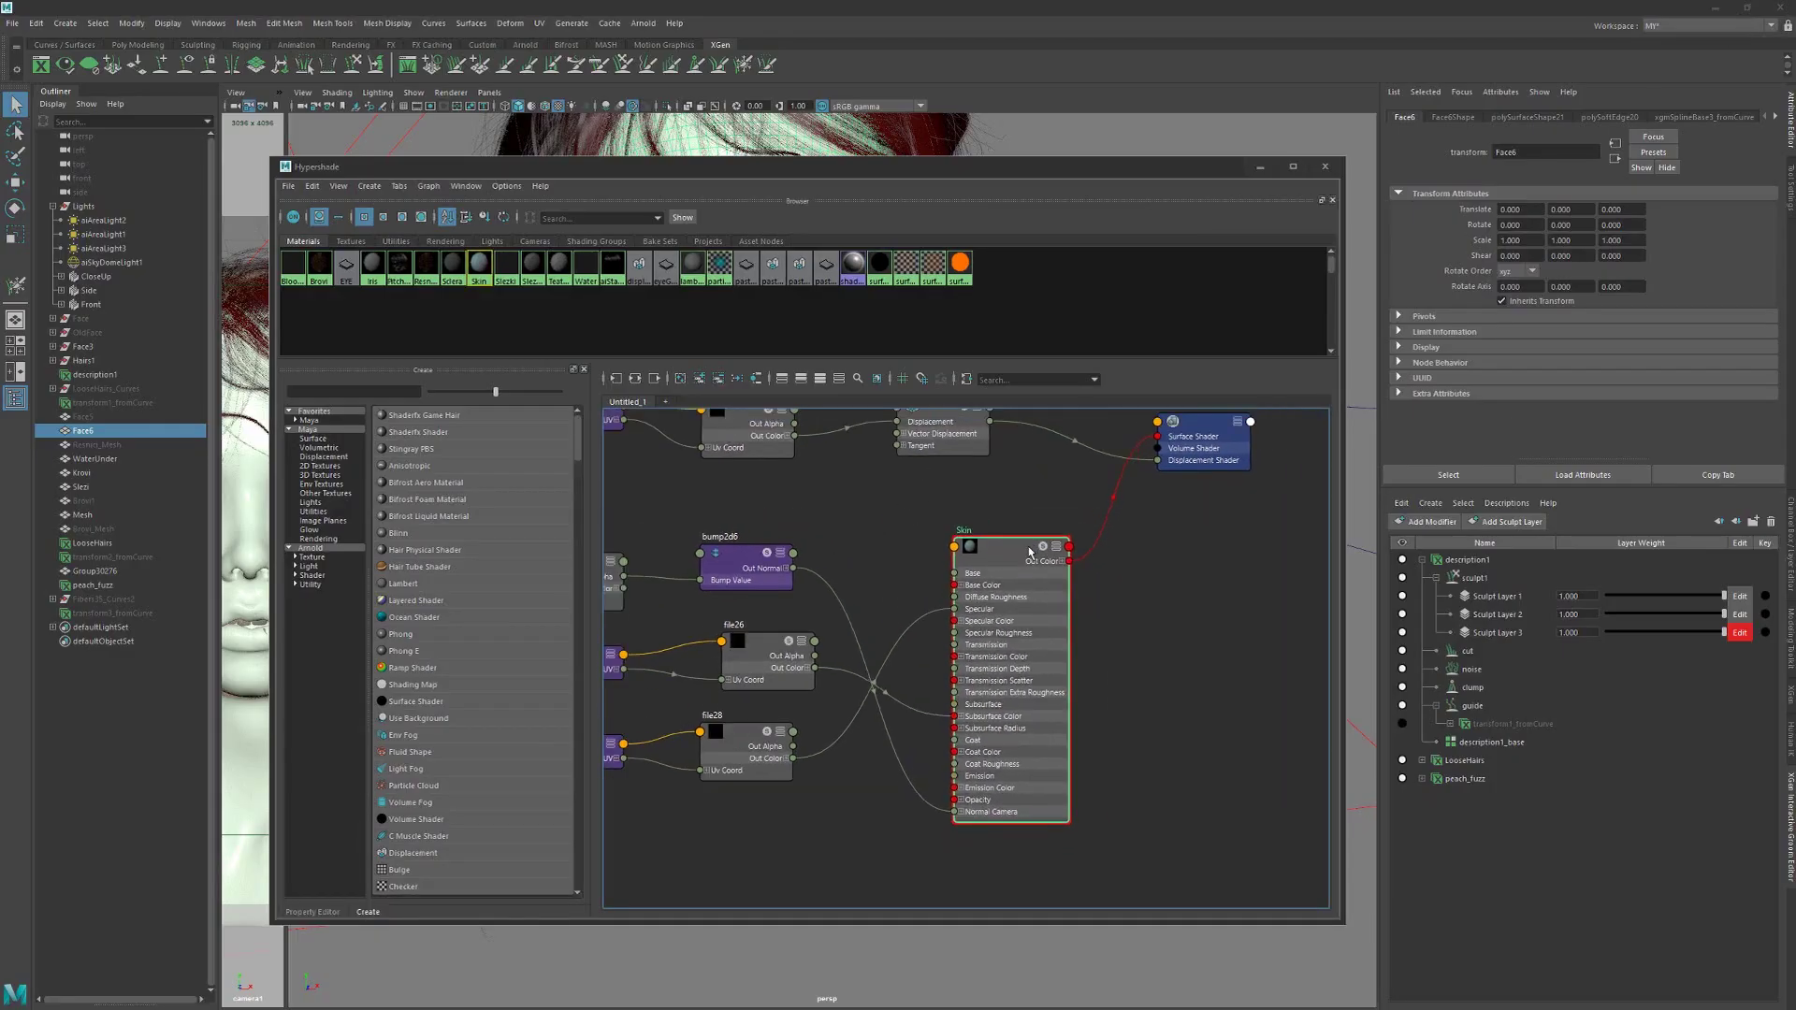
Step: Enlarge the shader attribute area and show the Skin shader's Transmission and Subsurface settings
left_click_drag(1584, 487, 1608, 807)
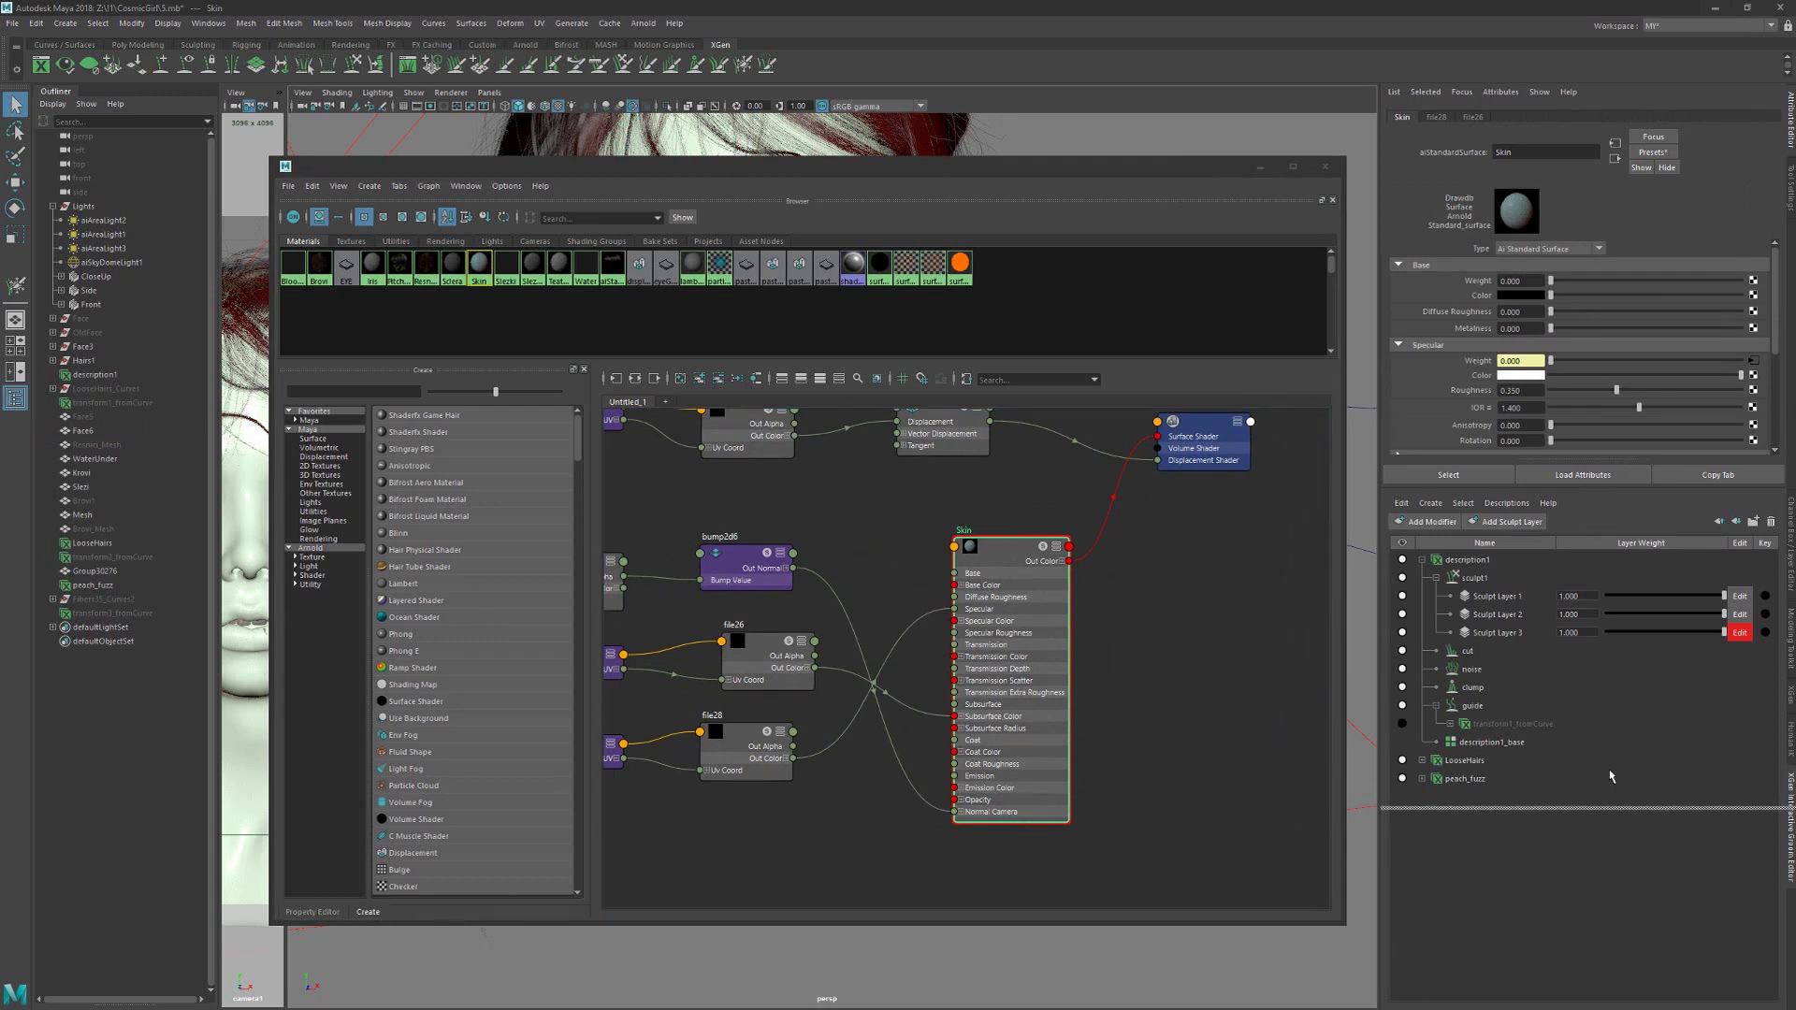
left_click(1438, 458)
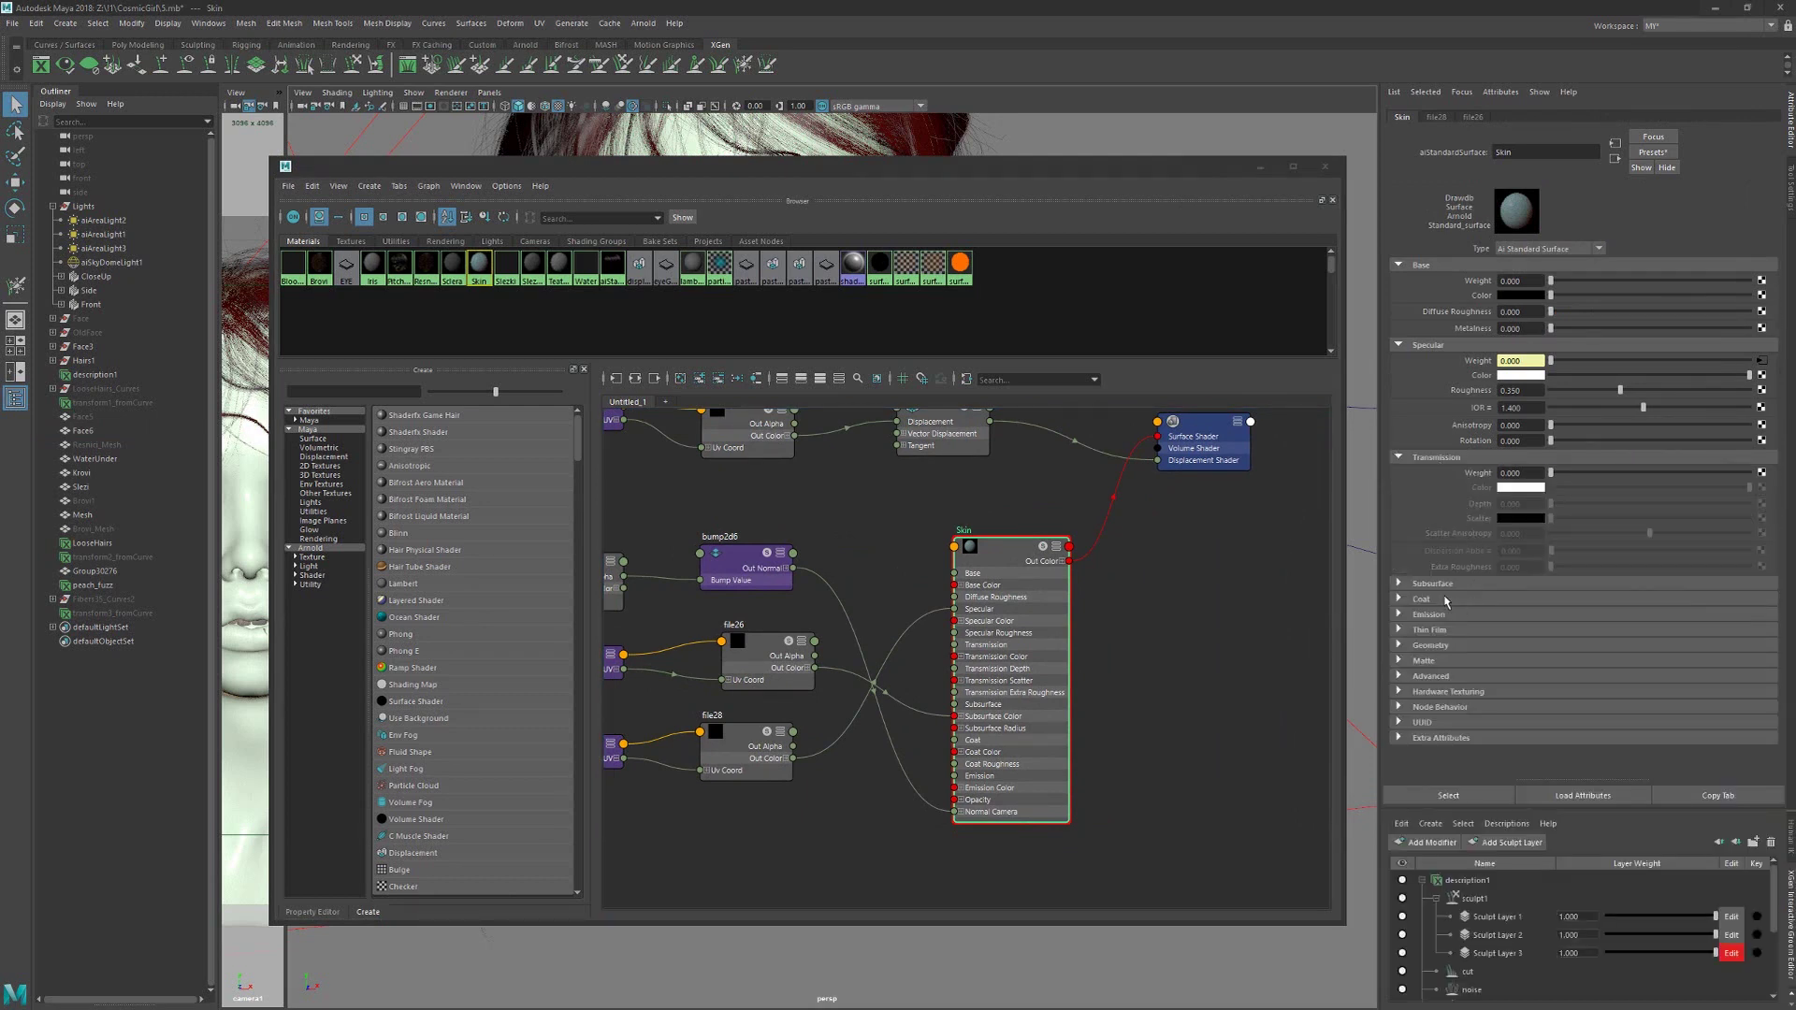
left_click(1432, 584)
scroll(1465, 648, "down", 1)
scroll(1437, 398, "up", 1)
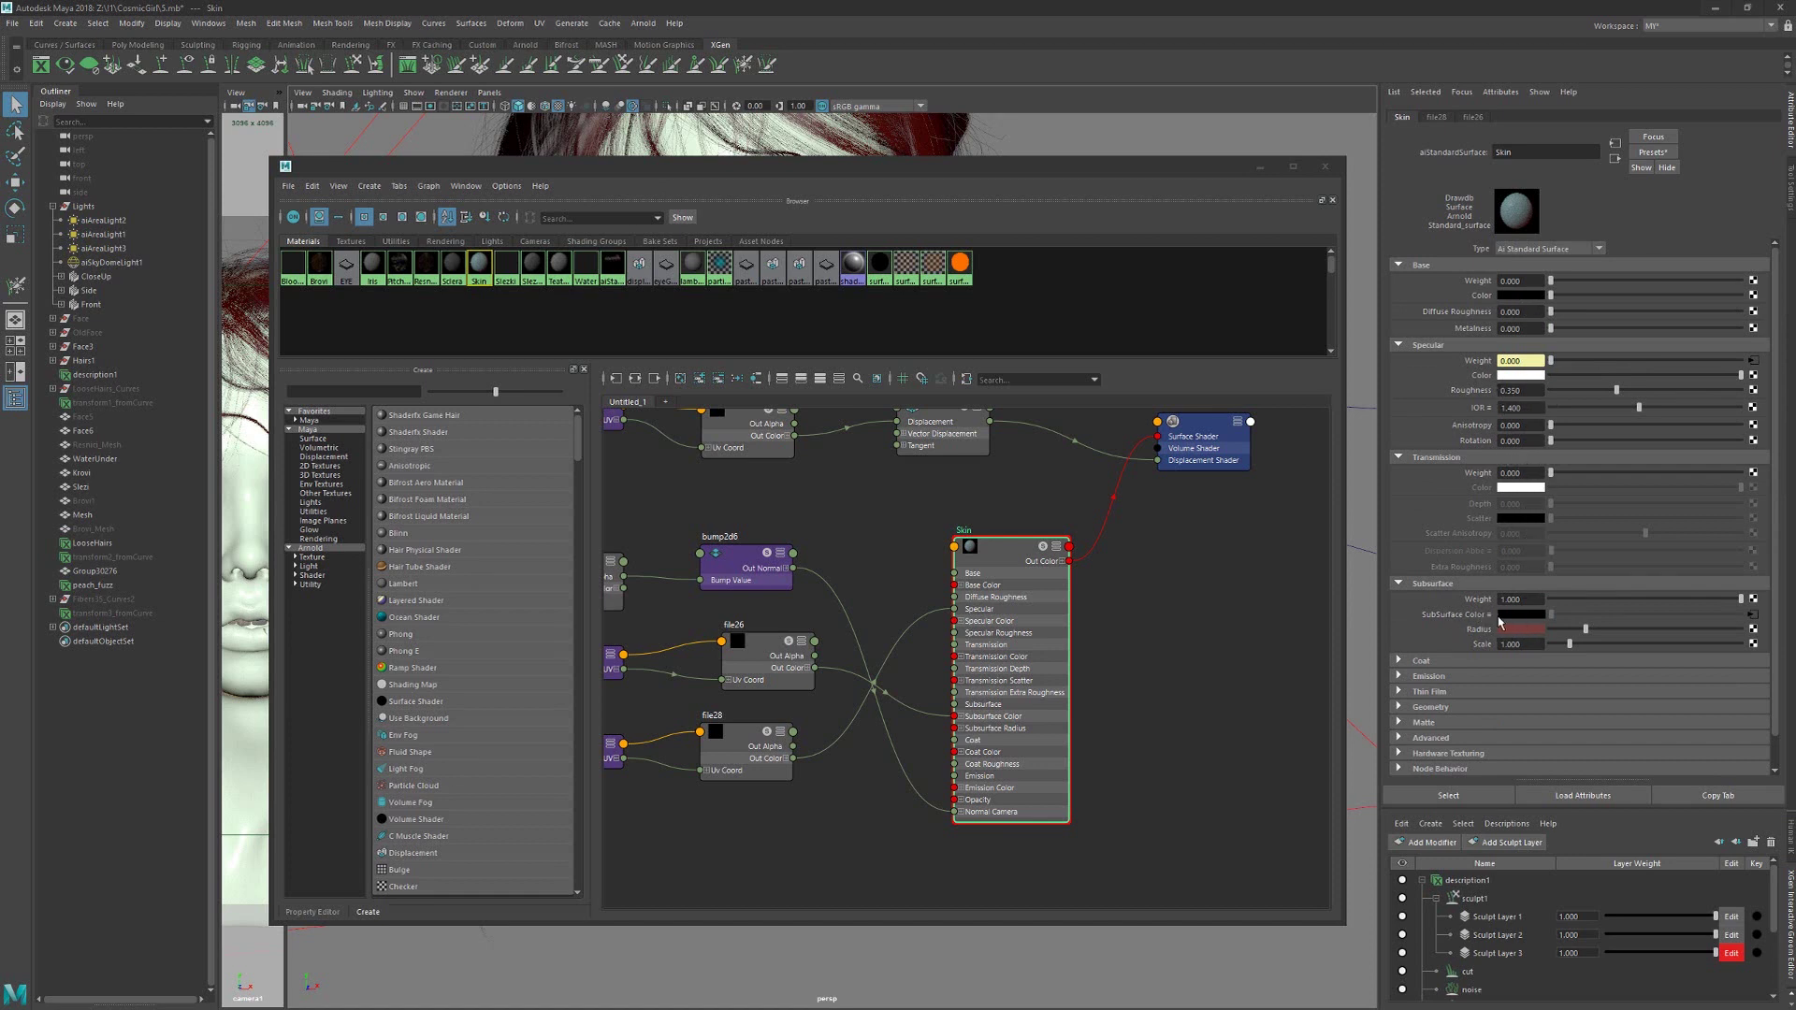
Step: Inspect the attributes of the file26 texture node feeding the Skin shader, and reselect Skin
scroll(997, 613, "up", 1)
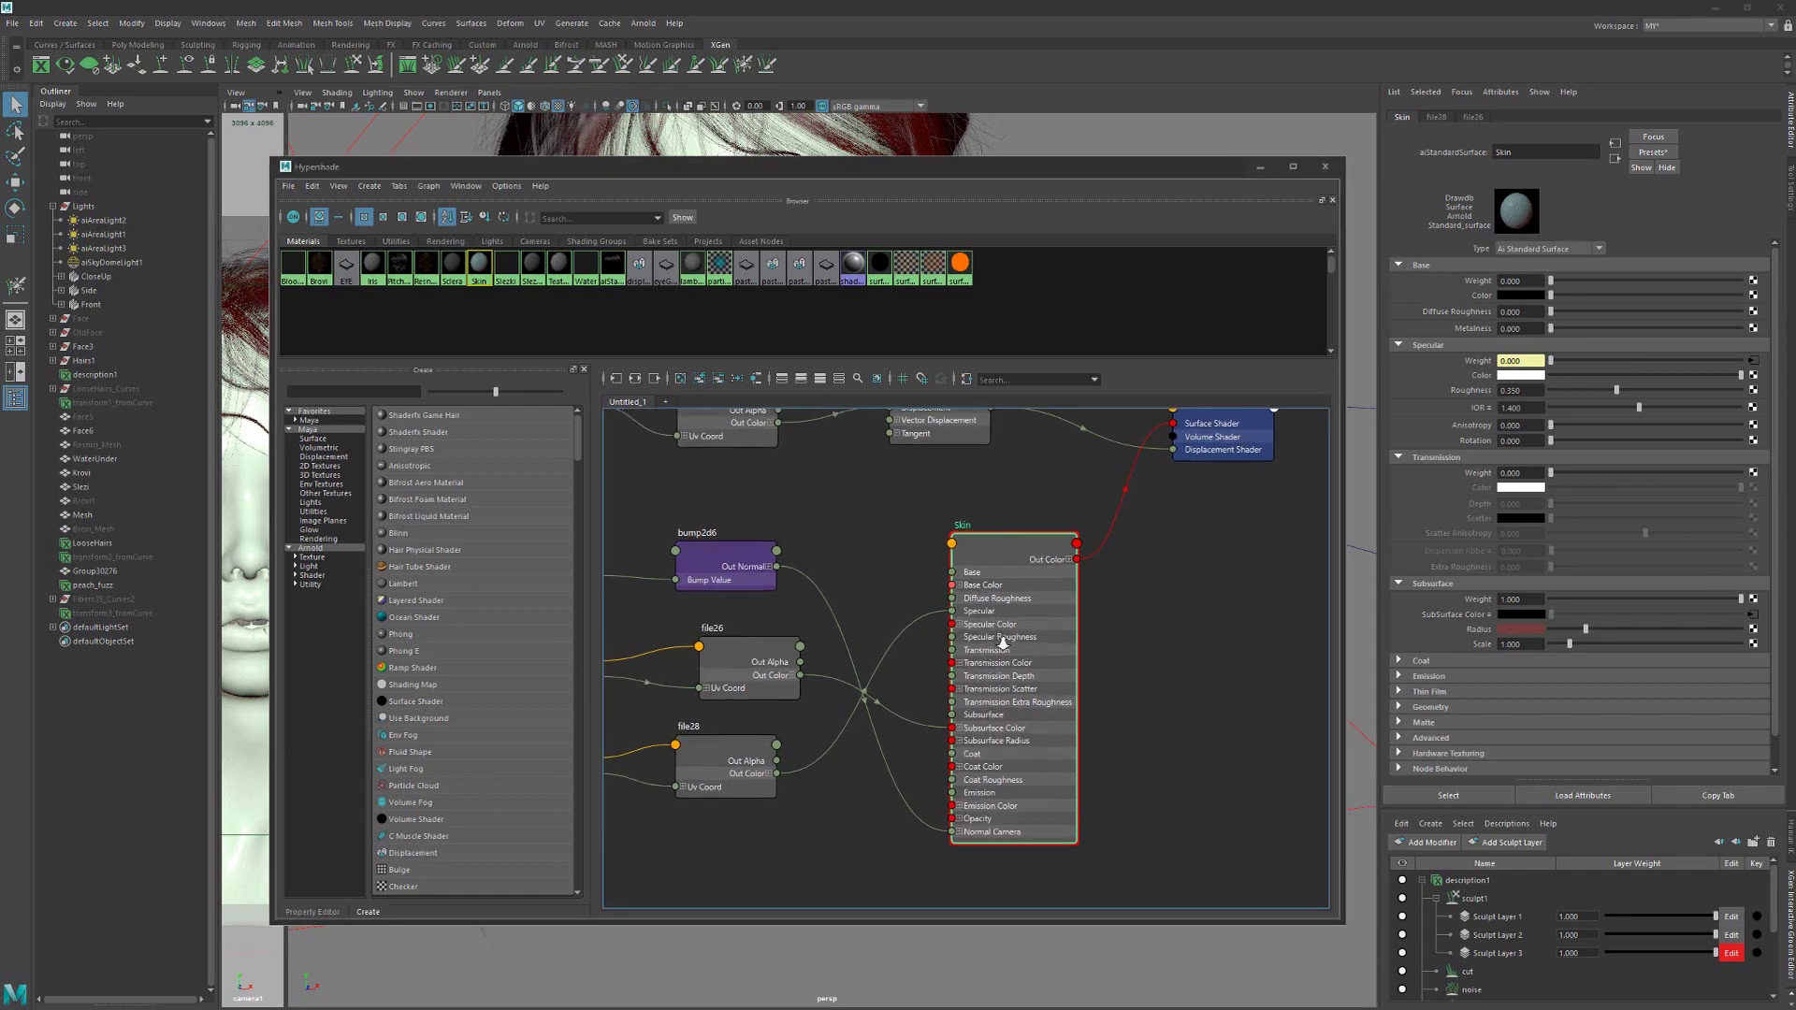
scroll(918, 609, "up", 2)
middle_click_drag(861, 609, 927, 587, "alt")
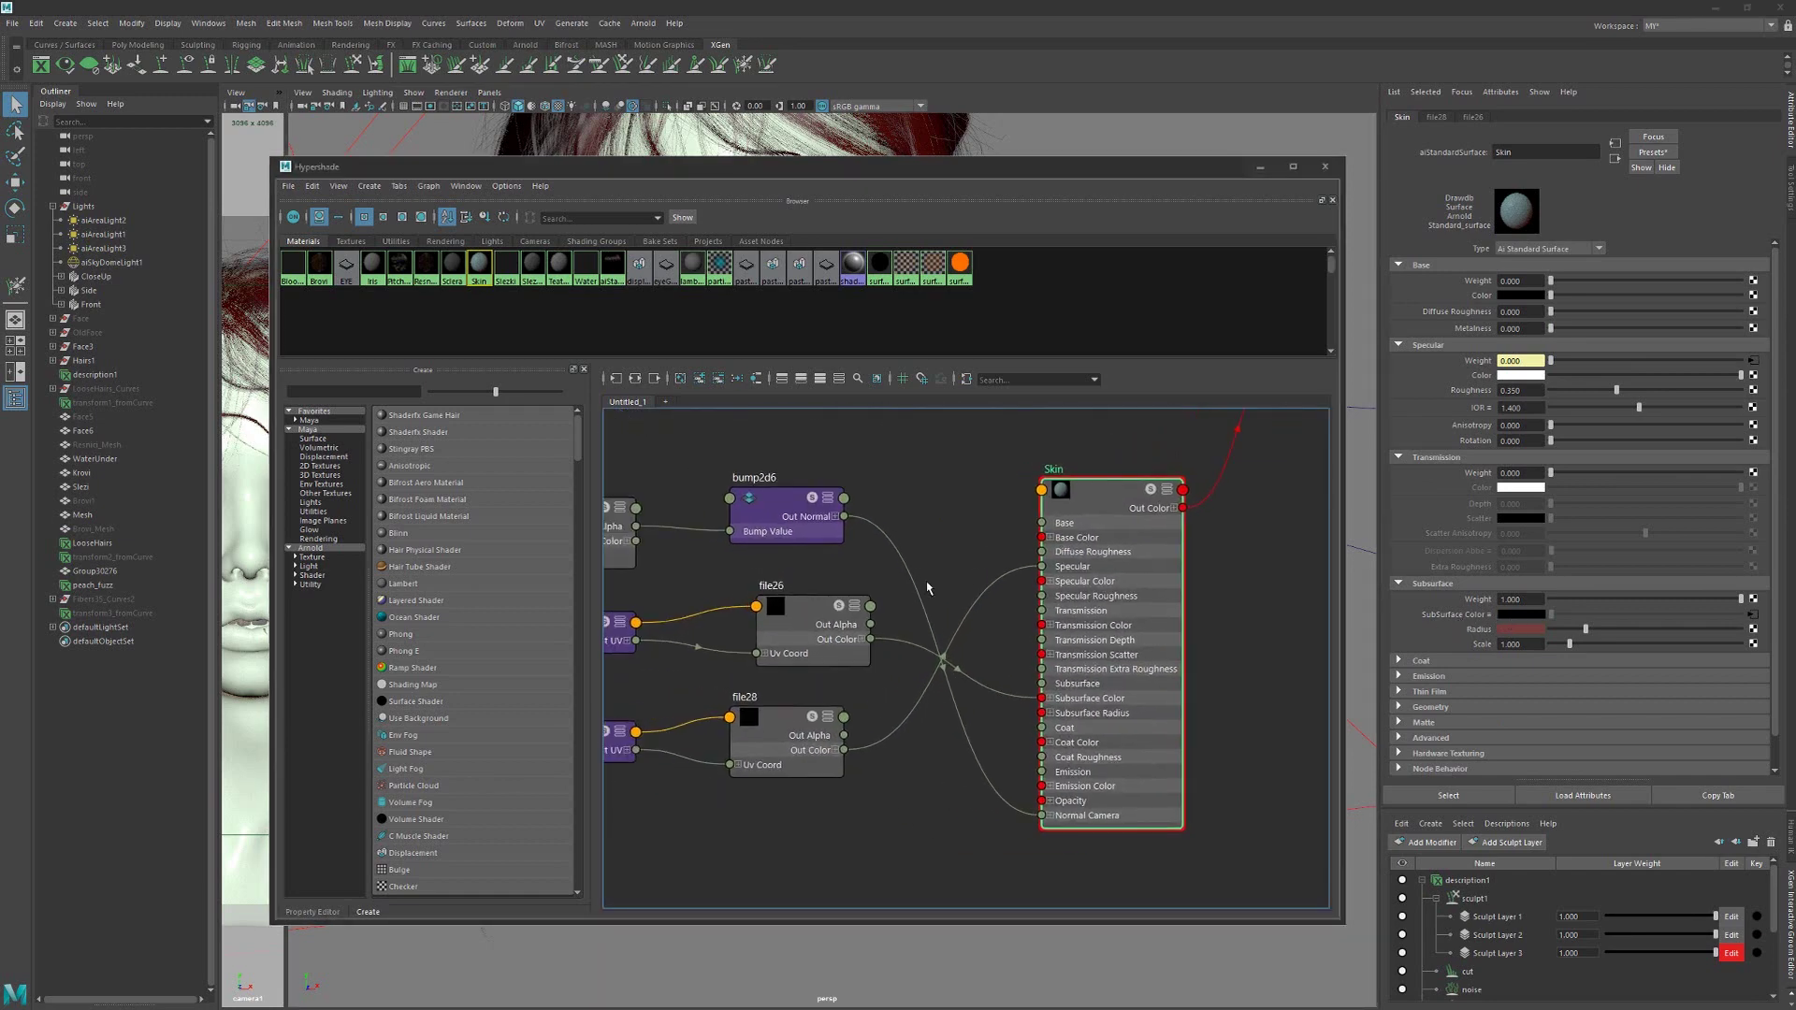
left_click(815, 610)
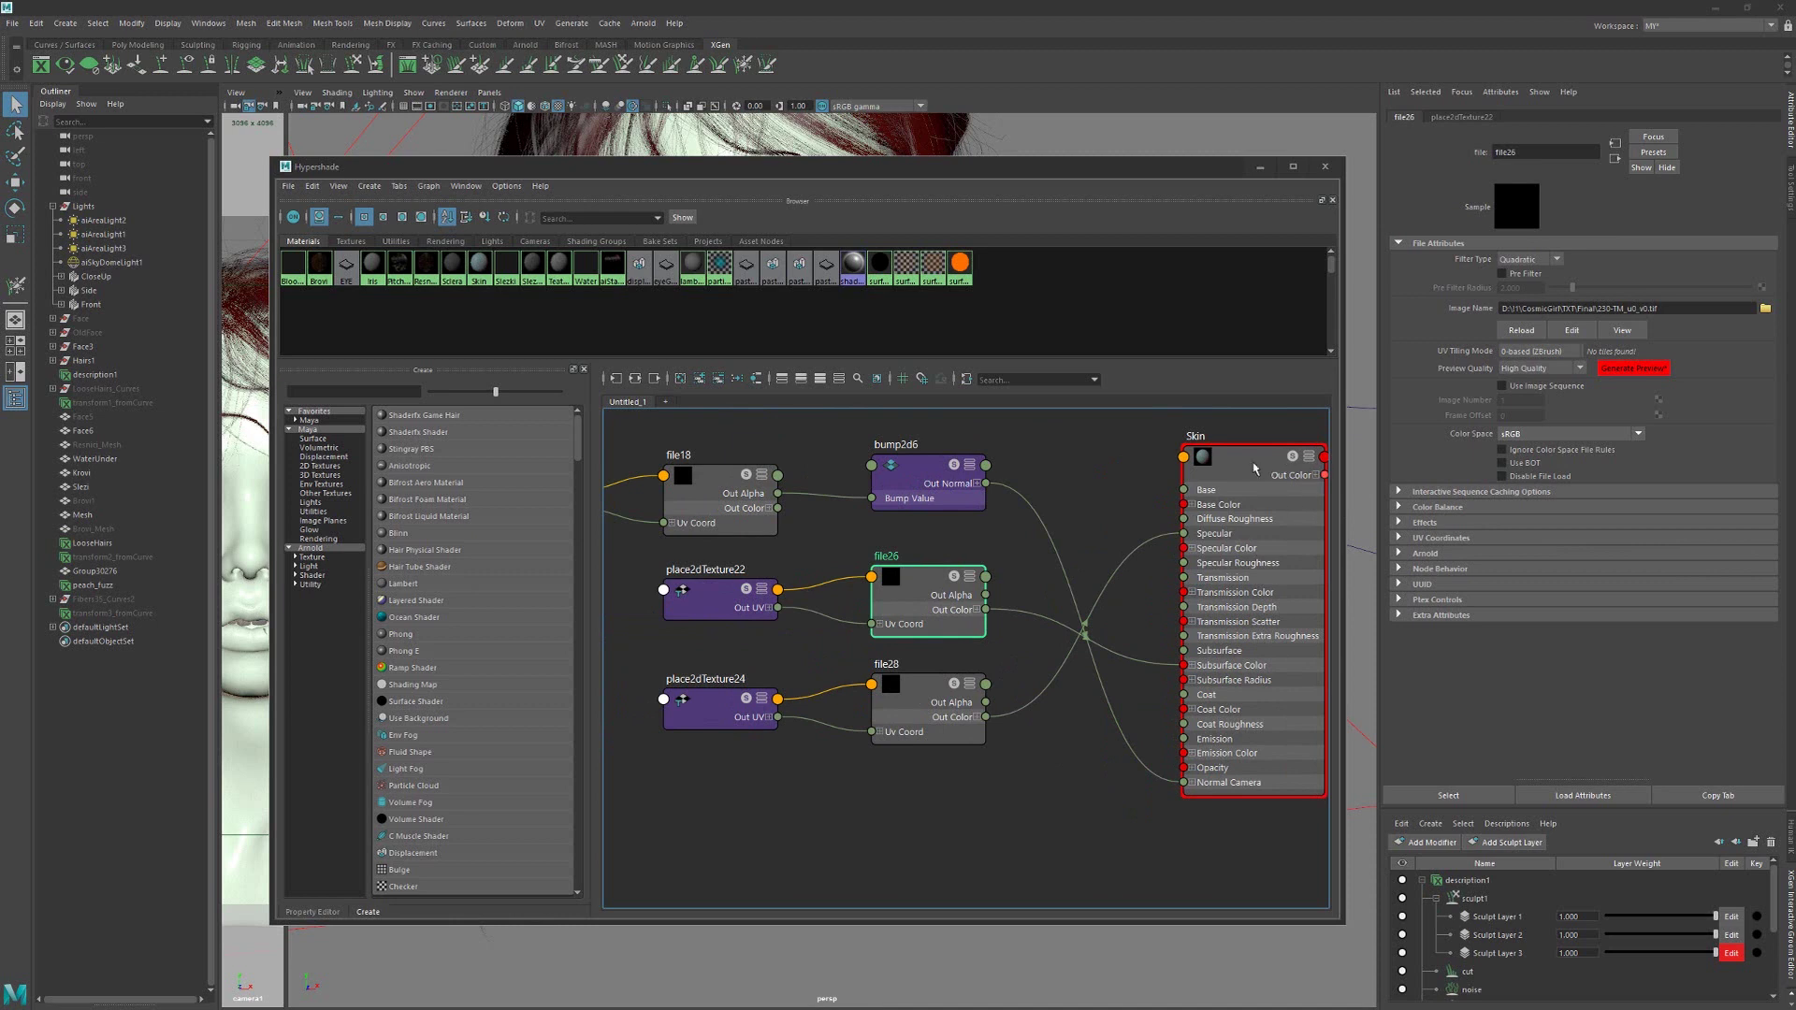
left_click(1254, 467)
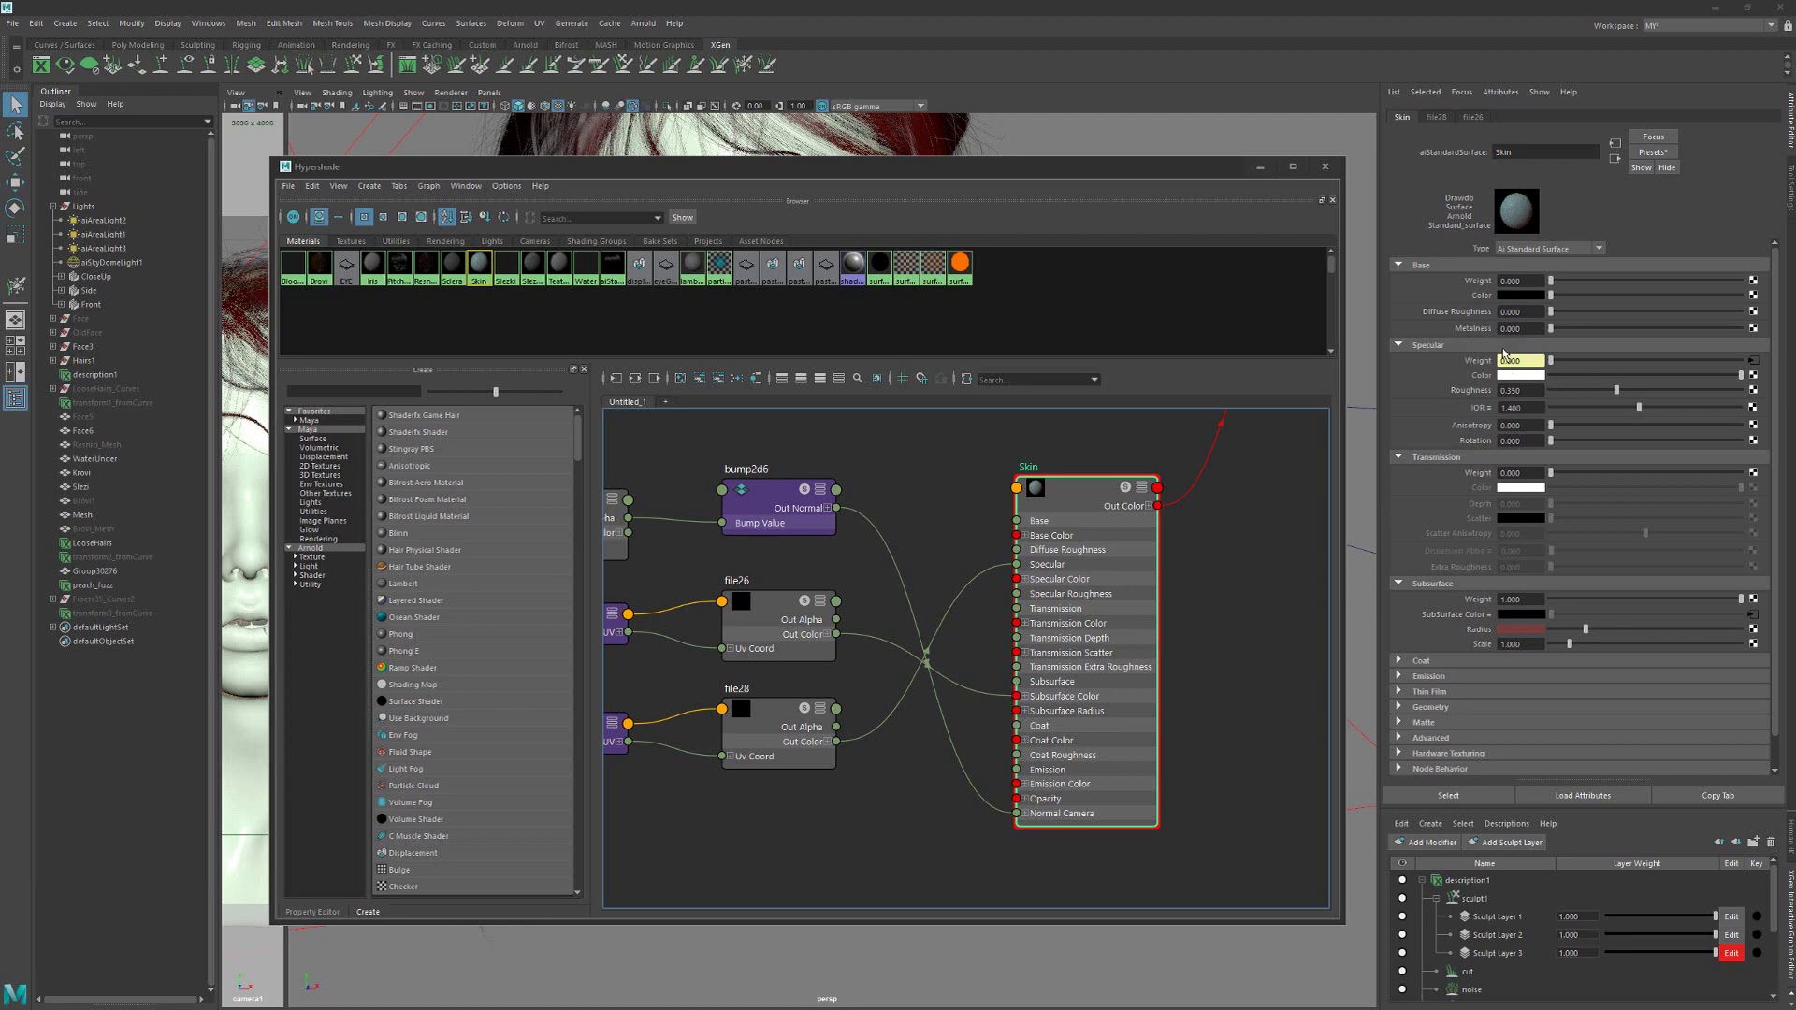
Step: Examine the displacement branch from pasted__DM through pasted__displacementShader1 to the shading group aiStandardSurface2SG
middle_click_drag(1003, 413, 1022, 629, "alt")
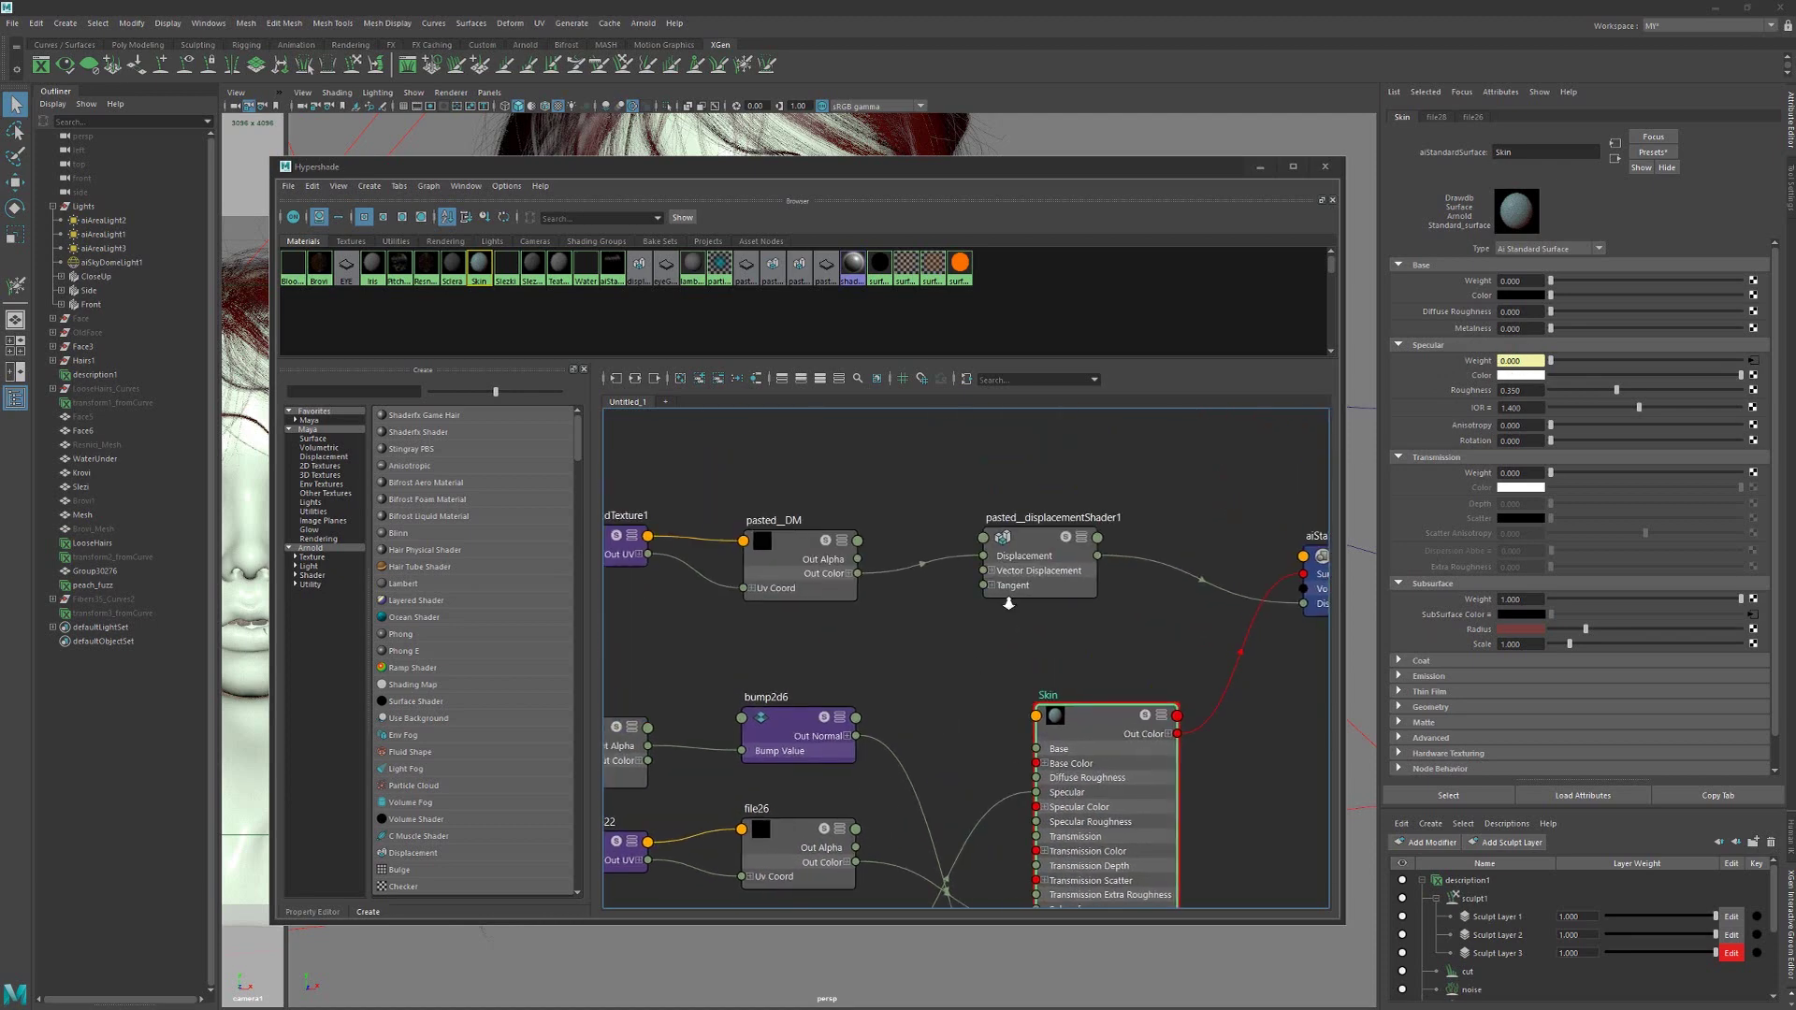
scroll(1022, 629, "down", 1)
mouse_move(1154, 656)
middle_mouse_down("alt")
mouse_move(1078, 526)
mouse_move(1066, 535)
middle_mouse_up("alt")
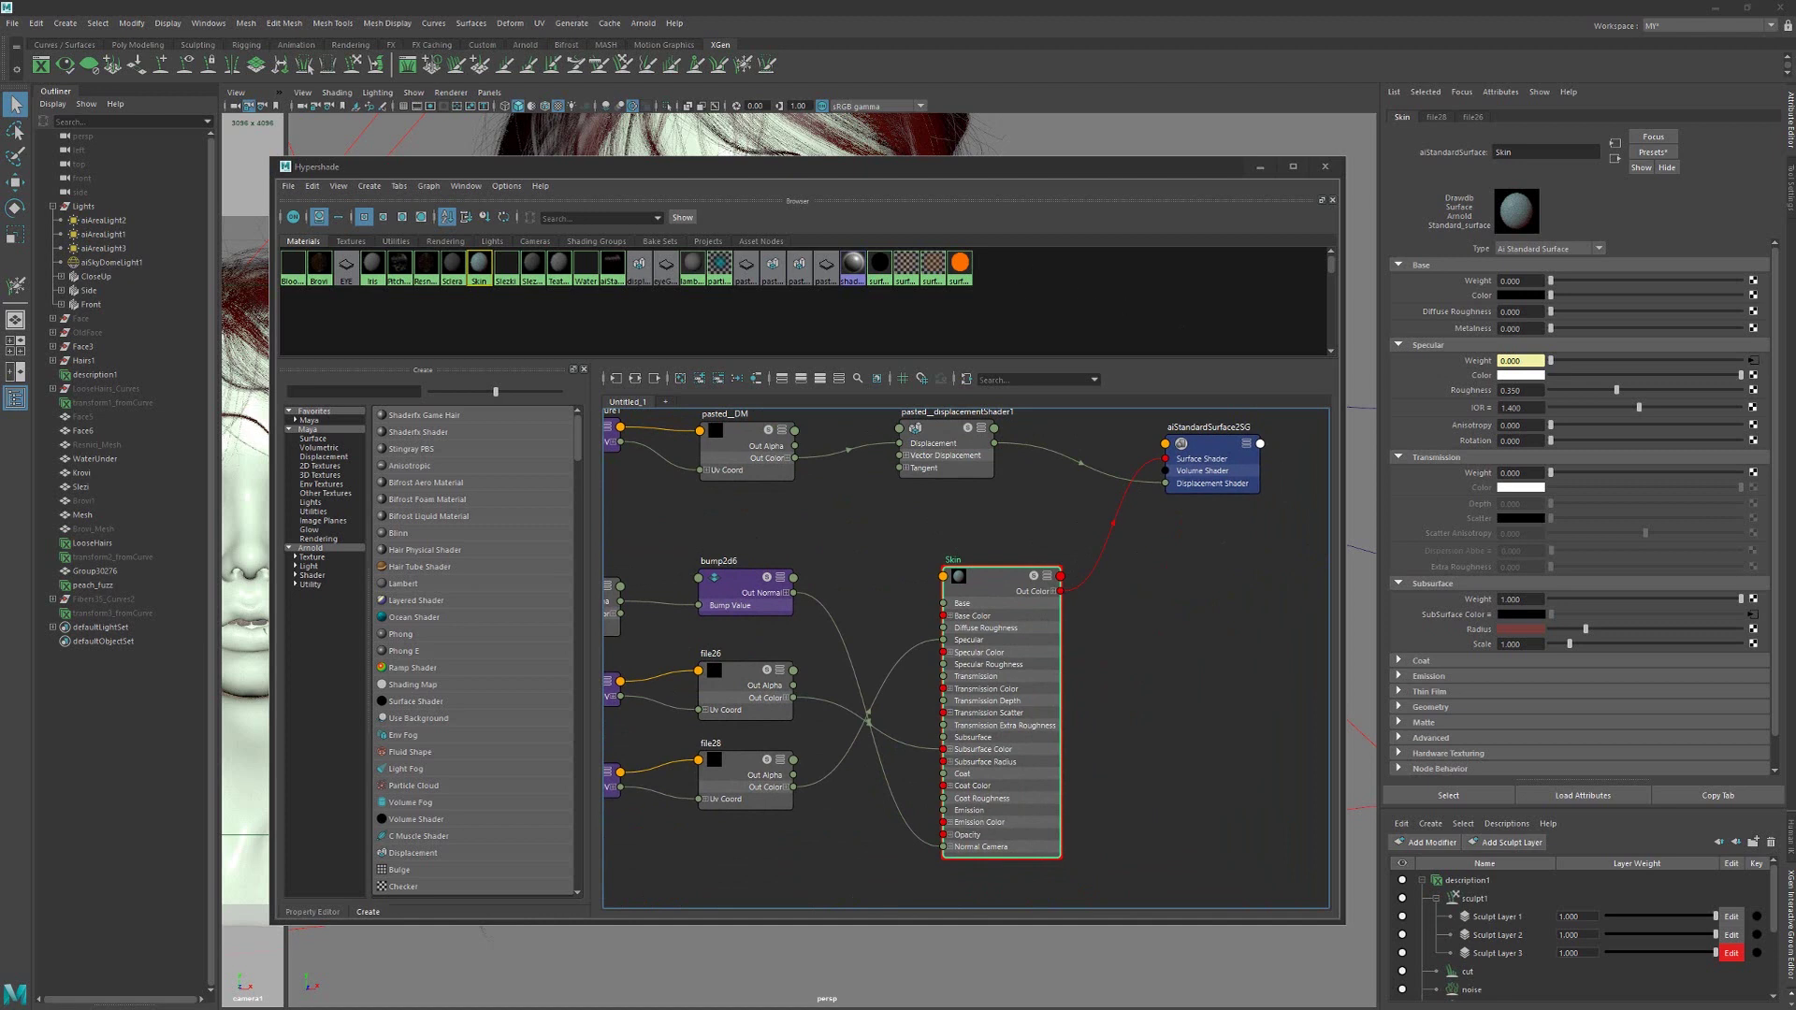
Step: Review the Arnold sampling settings and the AOVs in Render Settings, close the dialog and minimize Hypershade
left_click(407, 64)
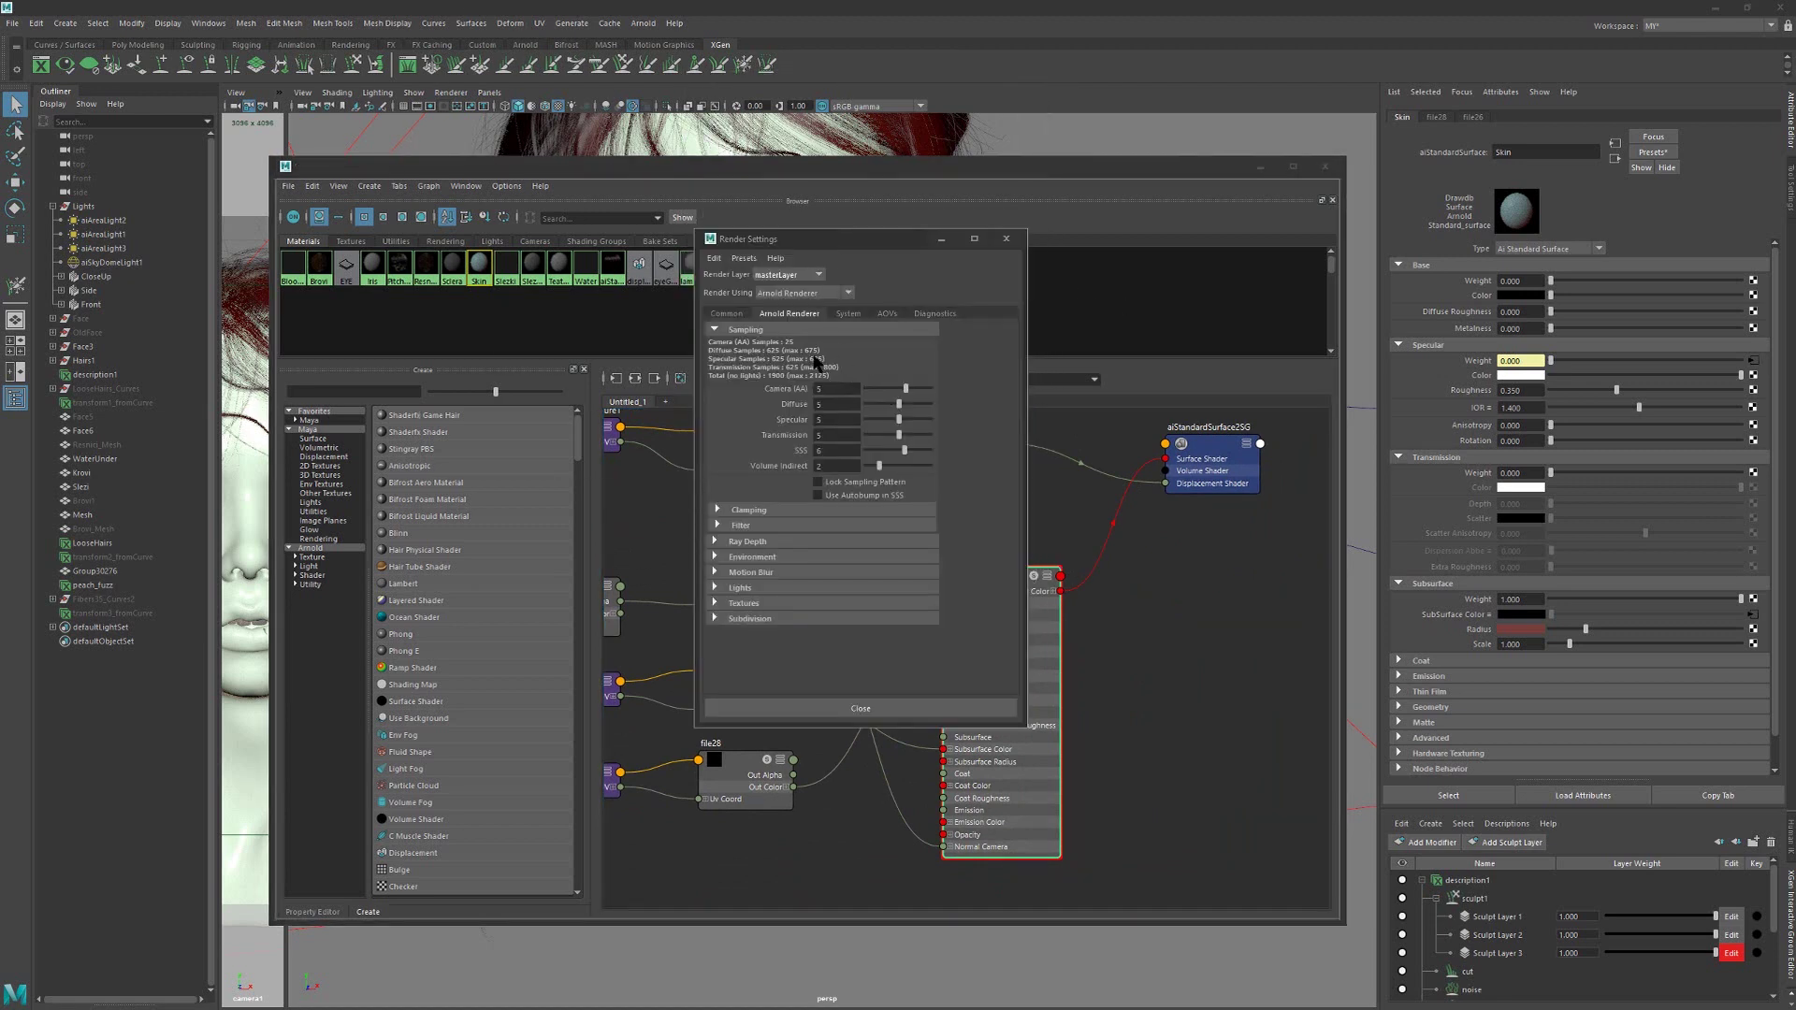
left_click(886, 314)
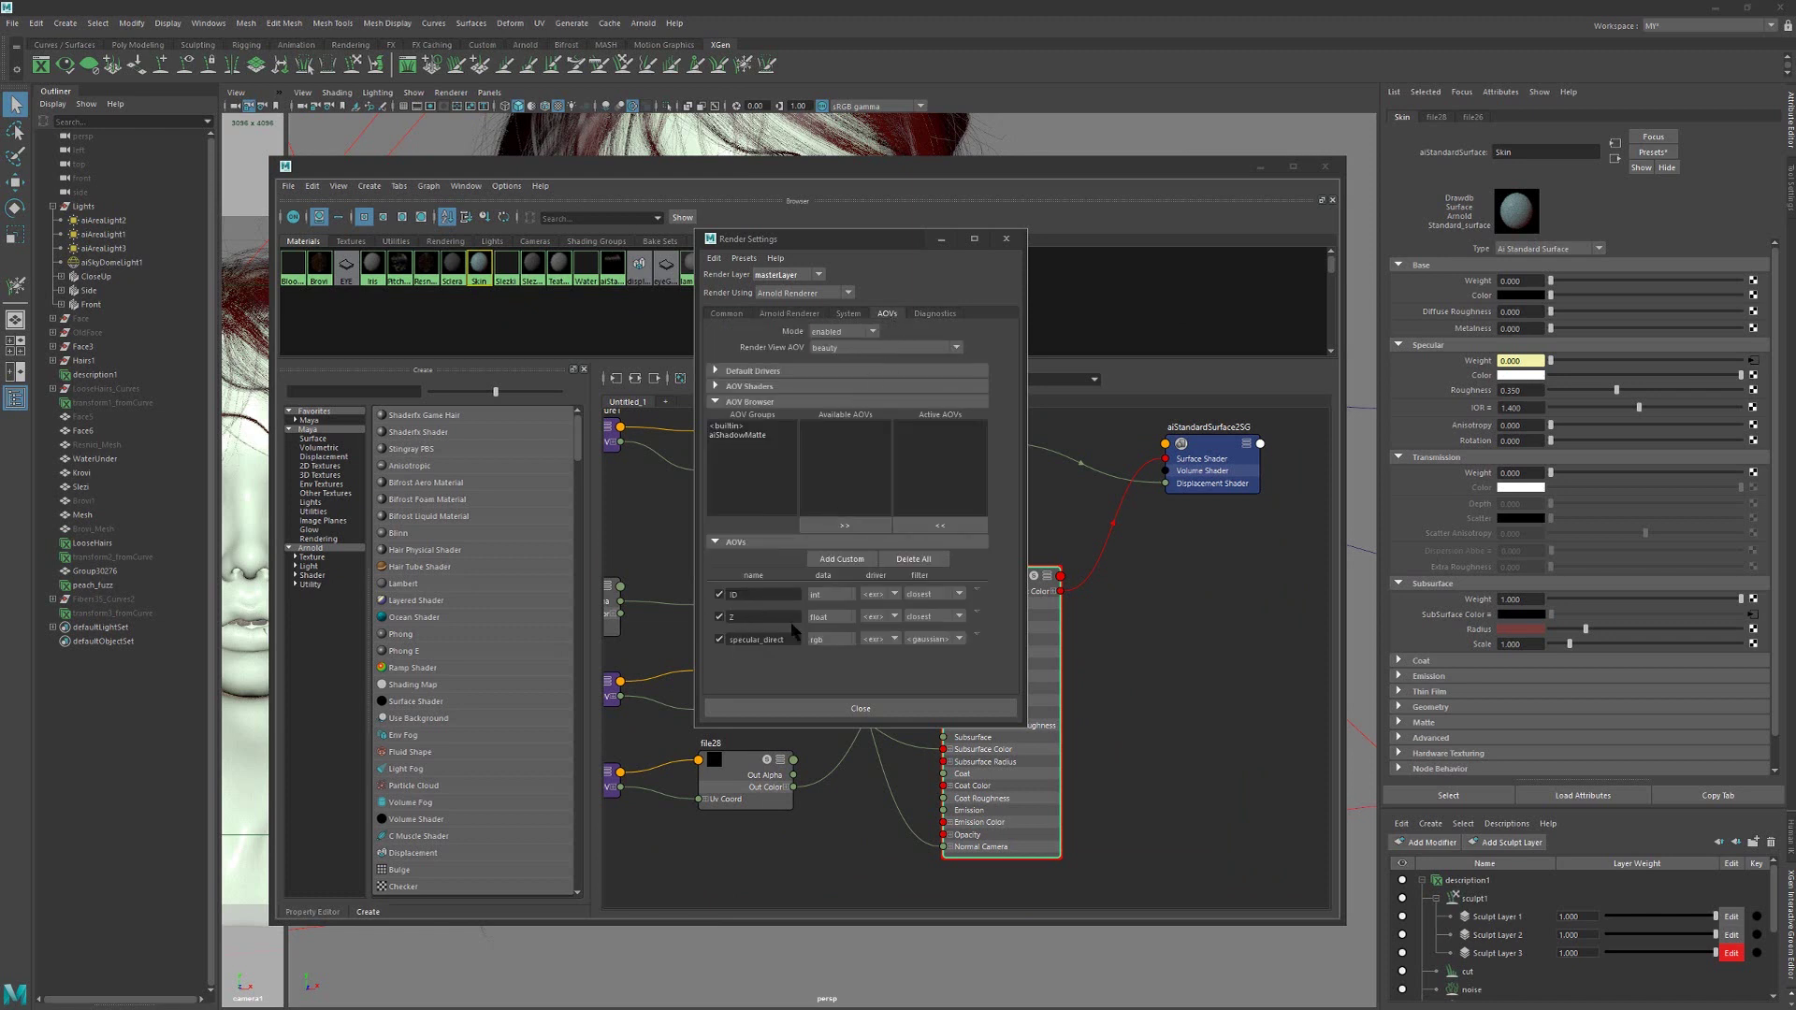
left_click(790, 314)
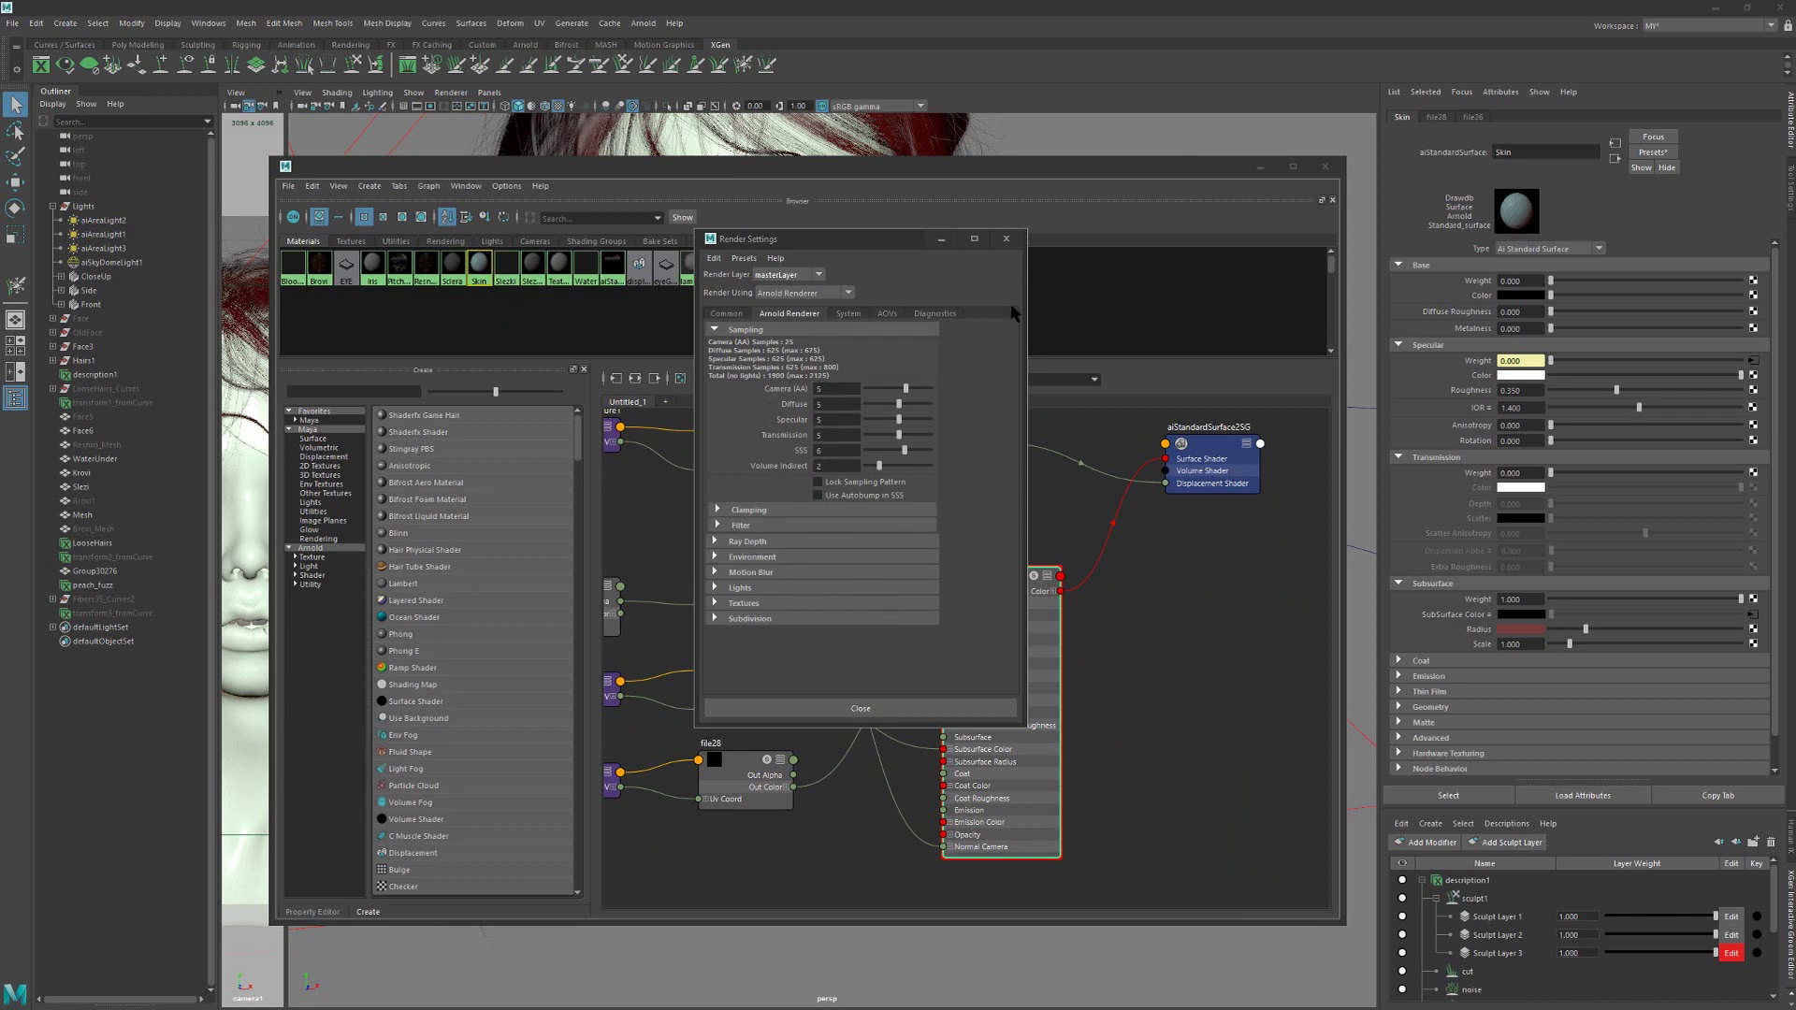
left_click(1006, 240)
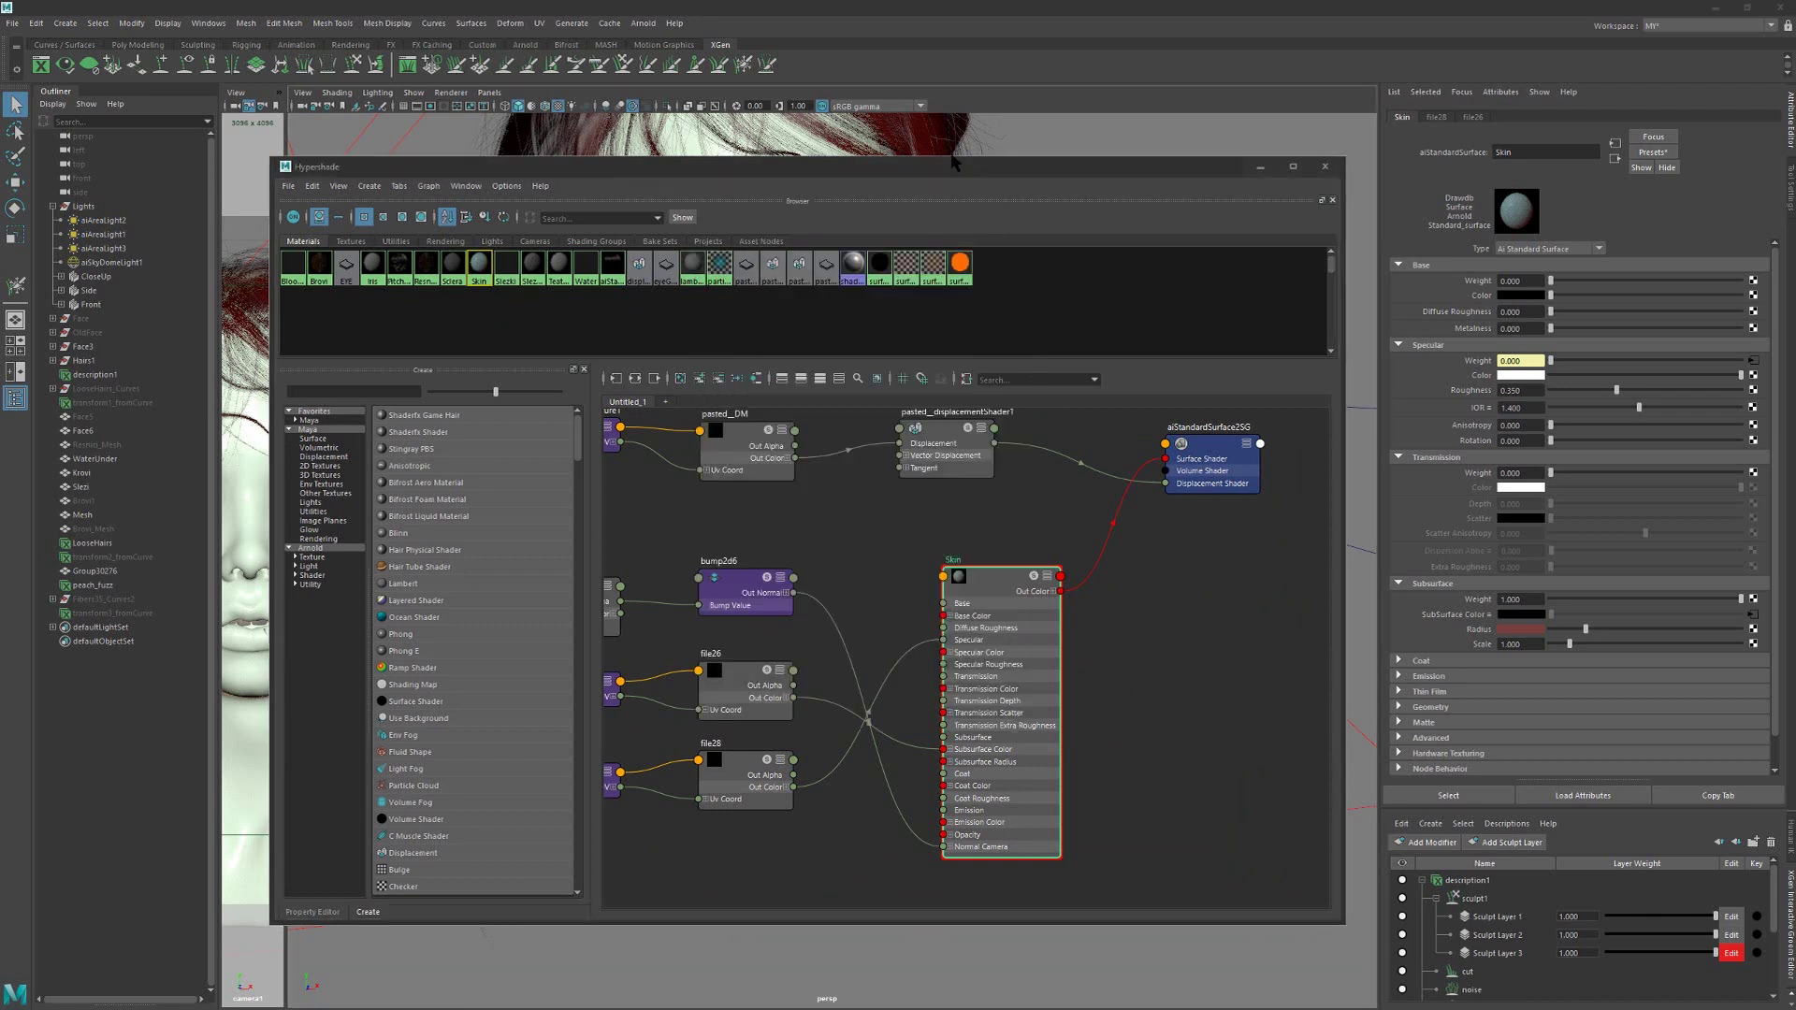
left_click_drag(997, 187, 888, 150)
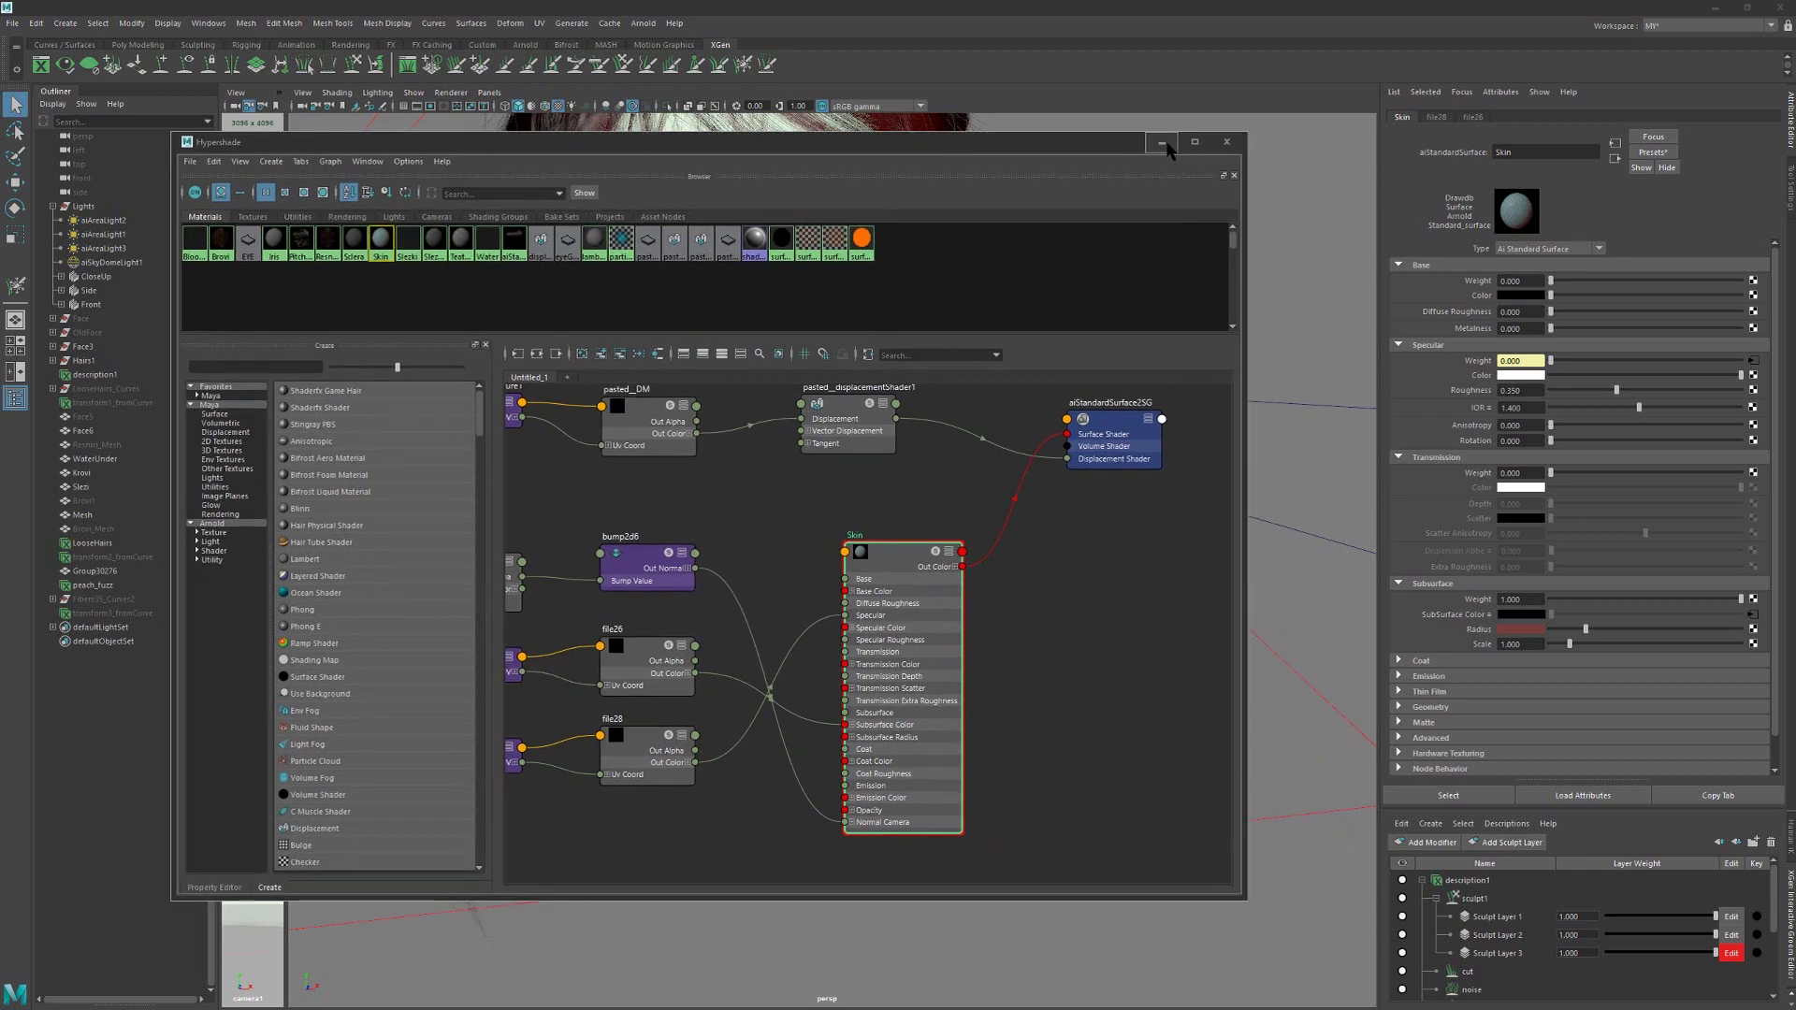
left_click(1162, 142)
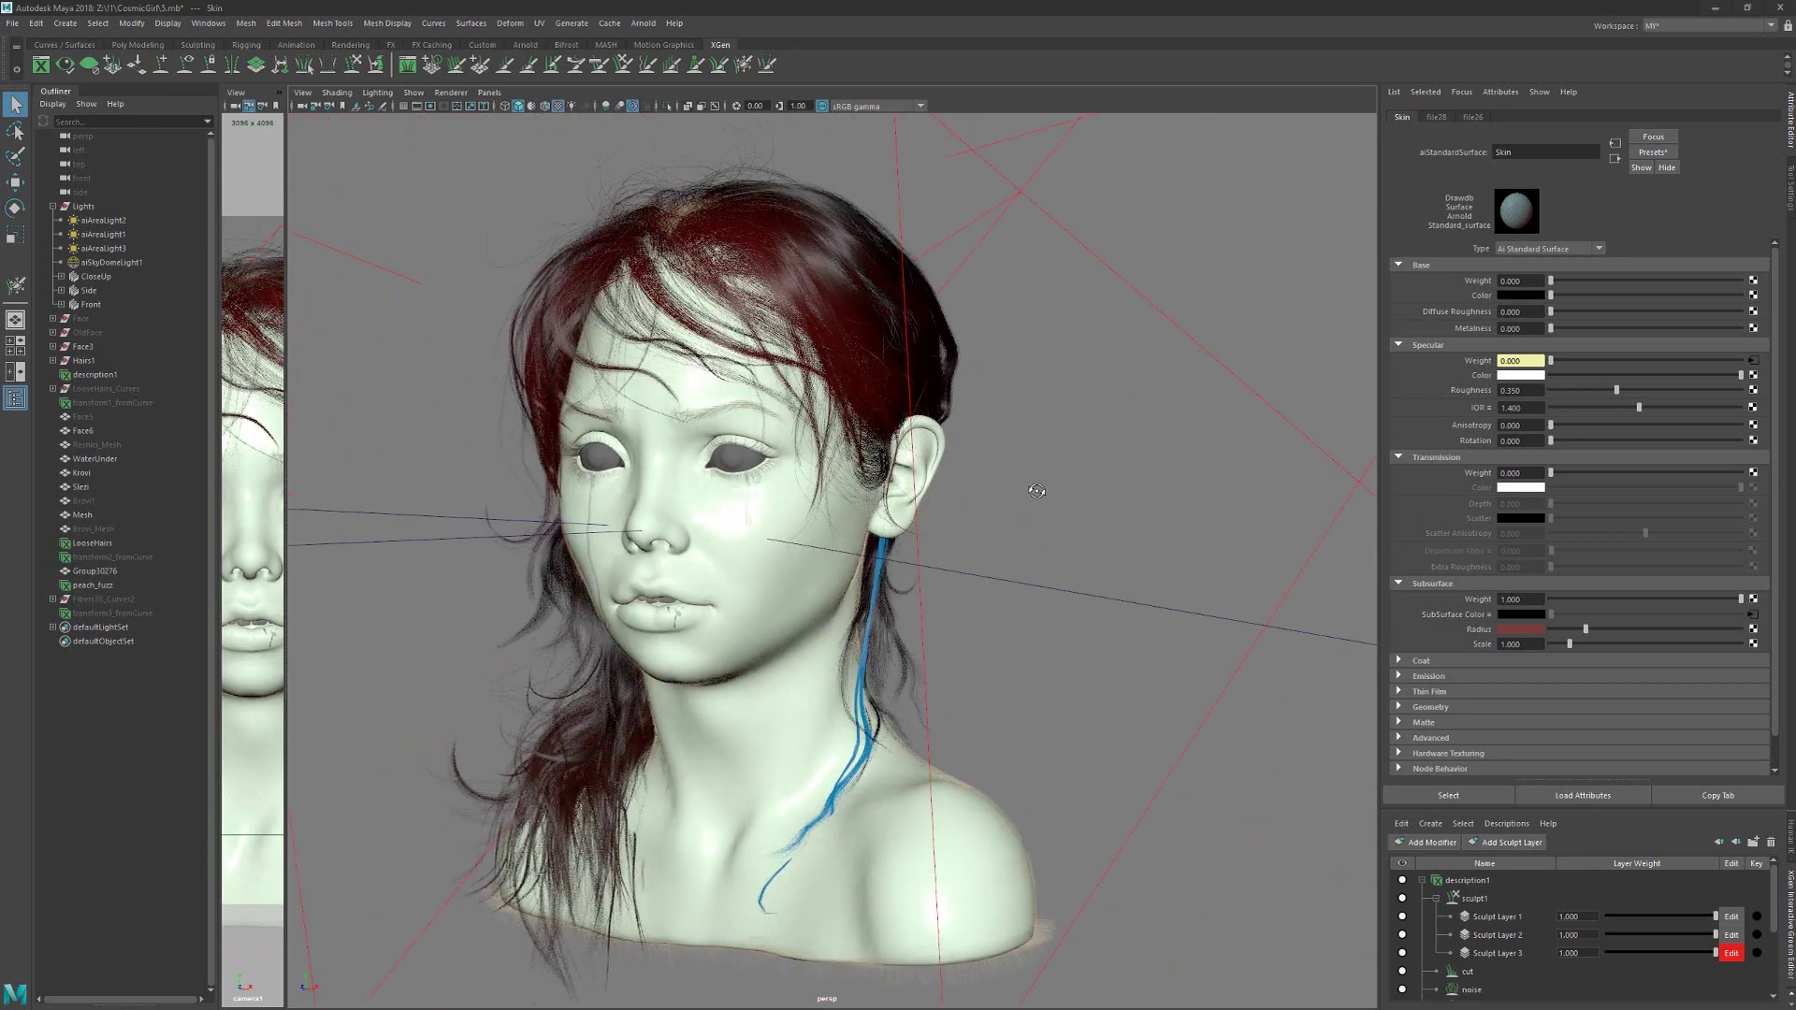